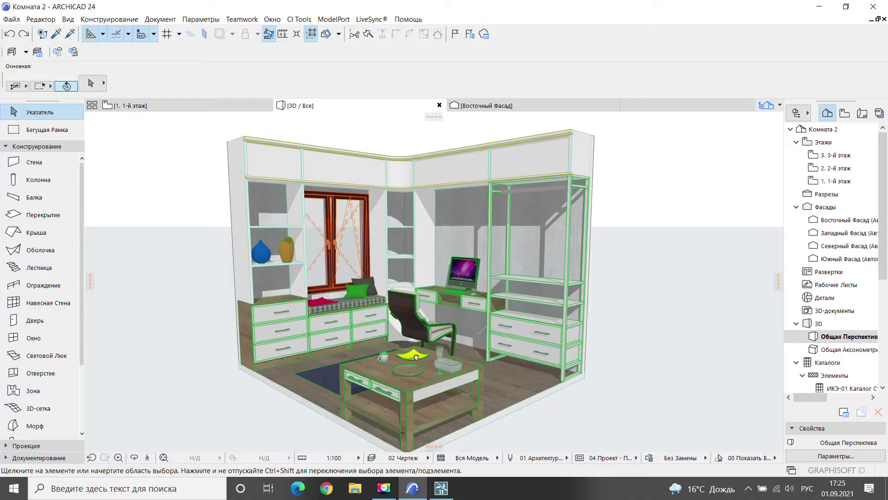
Start LiveSync from the ARCHICAD 24 room model to send it to Lumion
middle_click_drag(410, 365, 416, 356)
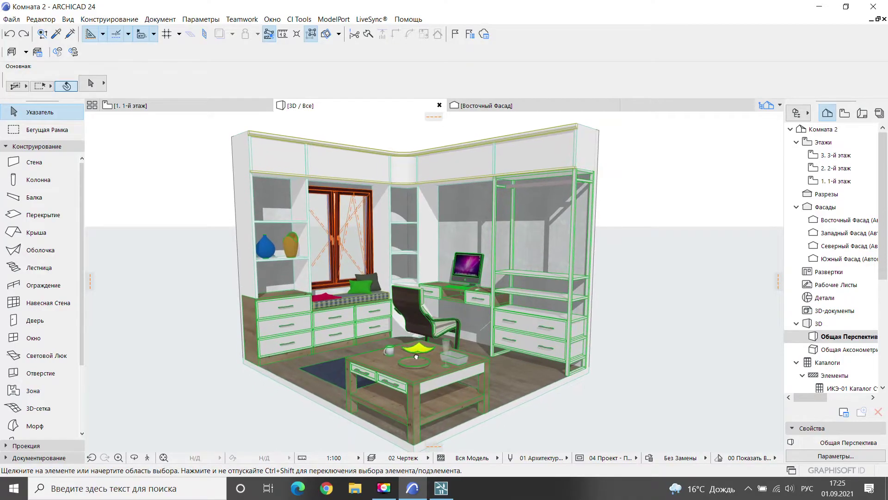
left_click(367, 22)
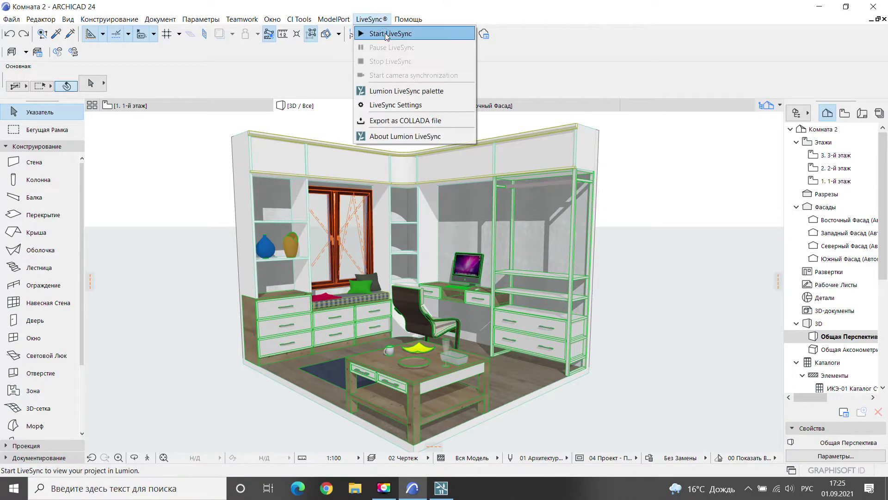
left_click(386, 34)
Start a new Lumion project from the empty template and raise the room model 2.88 m
left_click(440, 488)
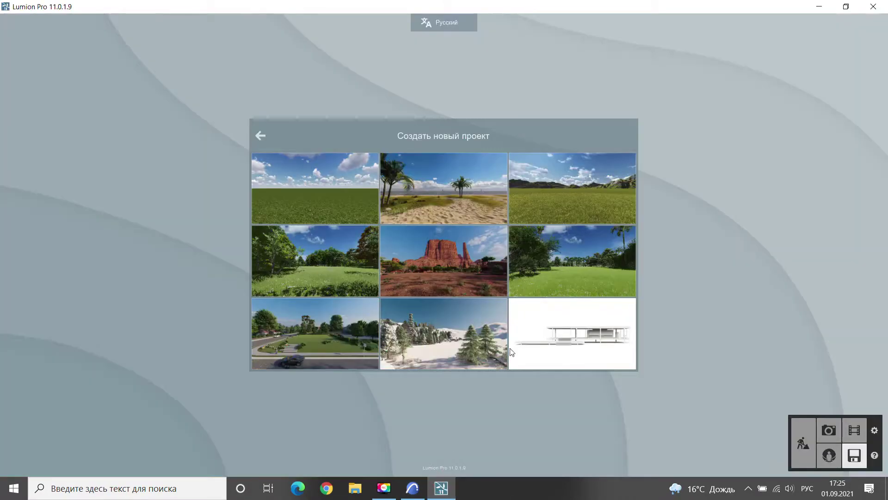
left_click(566, 332)
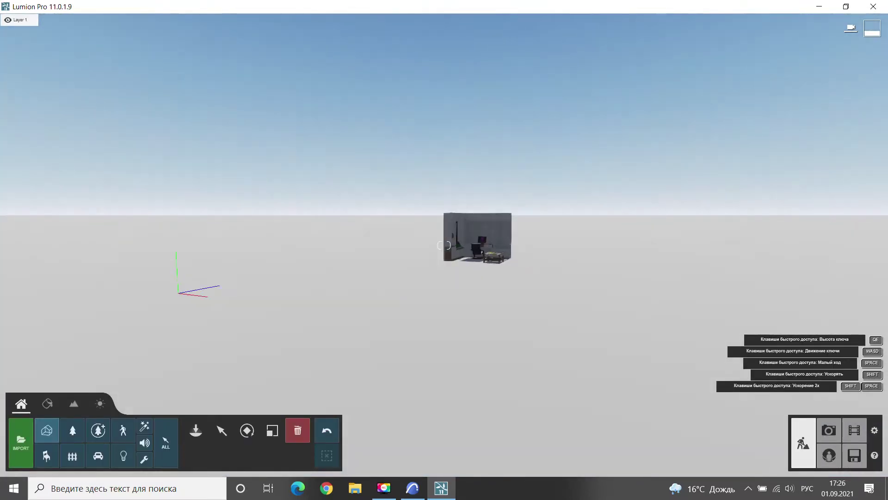
left_click_drag(217, 280, 247, 174)
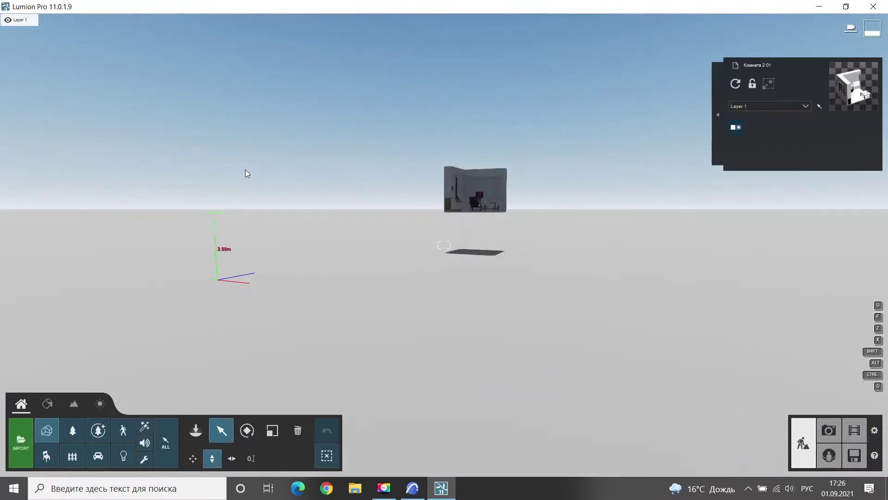
Frame the camera on the room, move in close to the furnished interior, and select the model
right_click_drag(387, 246, 416, 222)
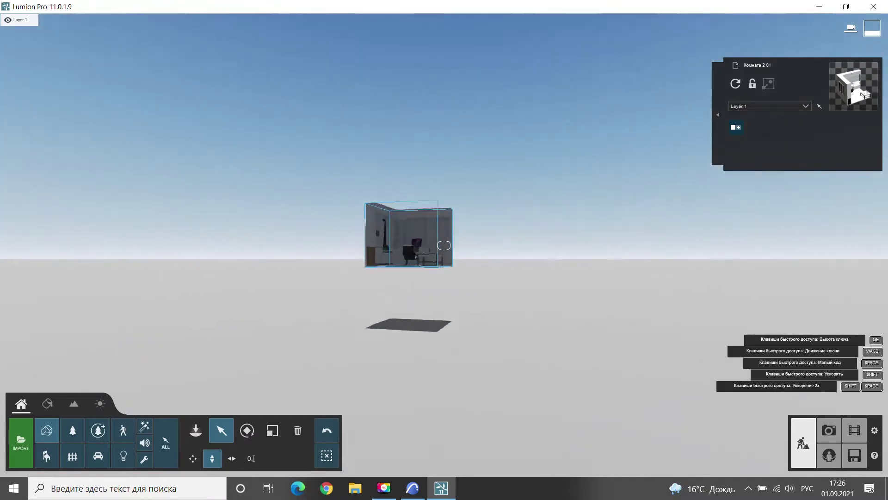
key("f")
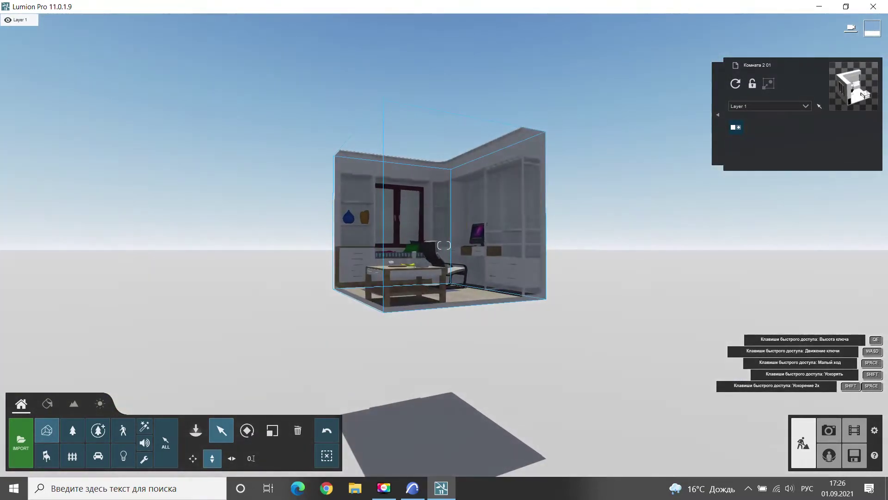
right_click_drag(169, 331, 169, 331)
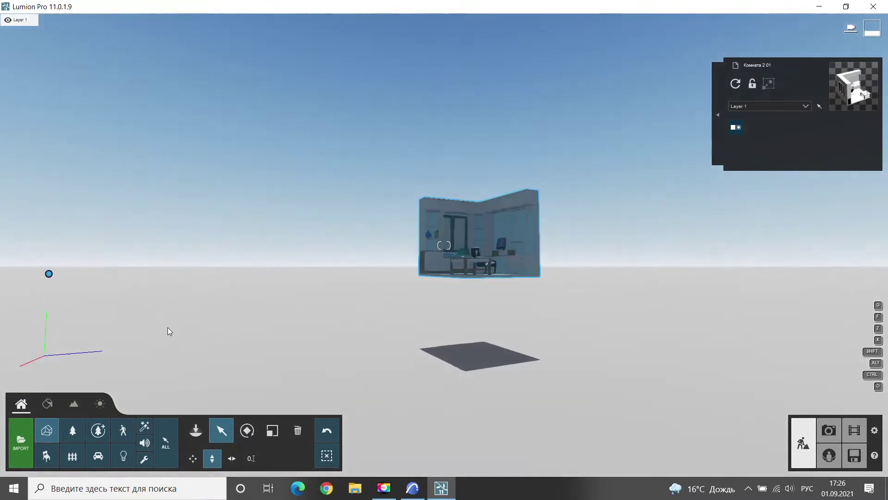
right_click_drag(49, 259, 50, 259)
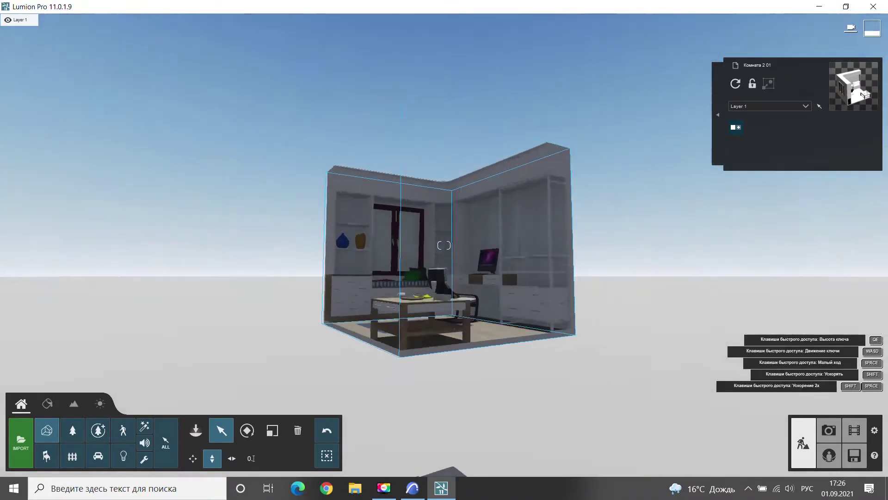
key("s")
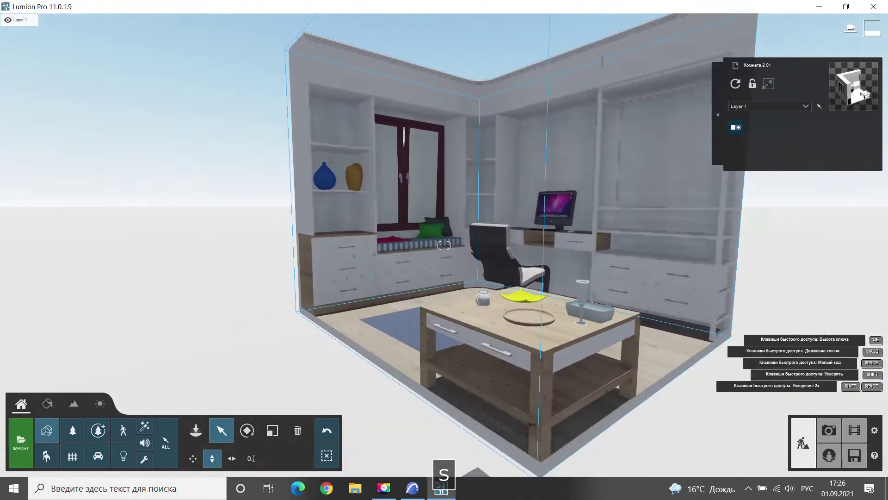
key("d")
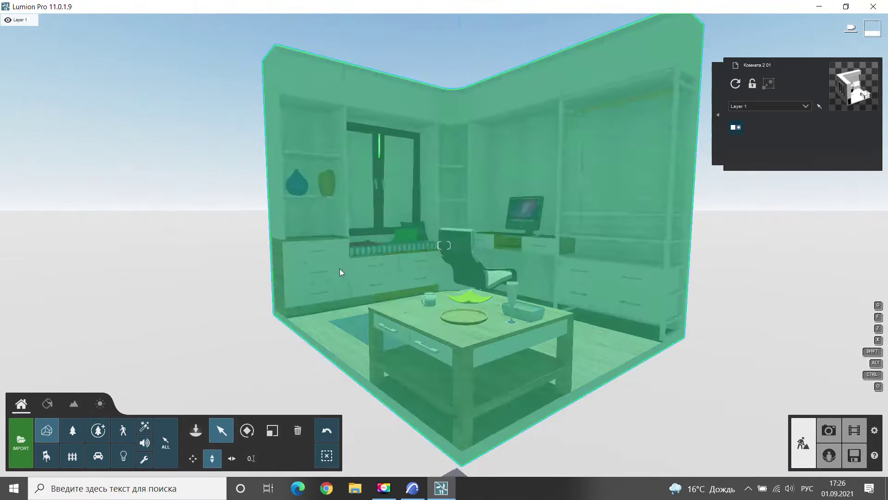
left_click(340, 268)
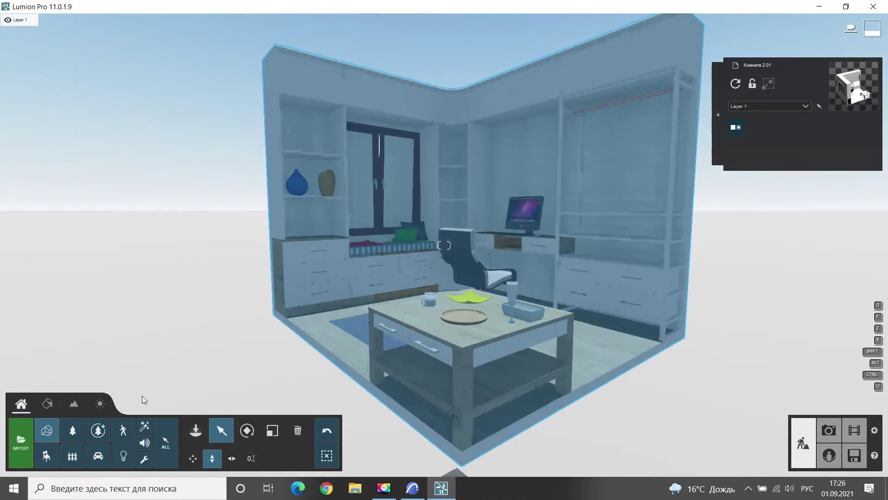
Give the window panes a clear Glass material and confirm it
left_click(44, 403)
left_click(352, 210)
left_click(80, 219)
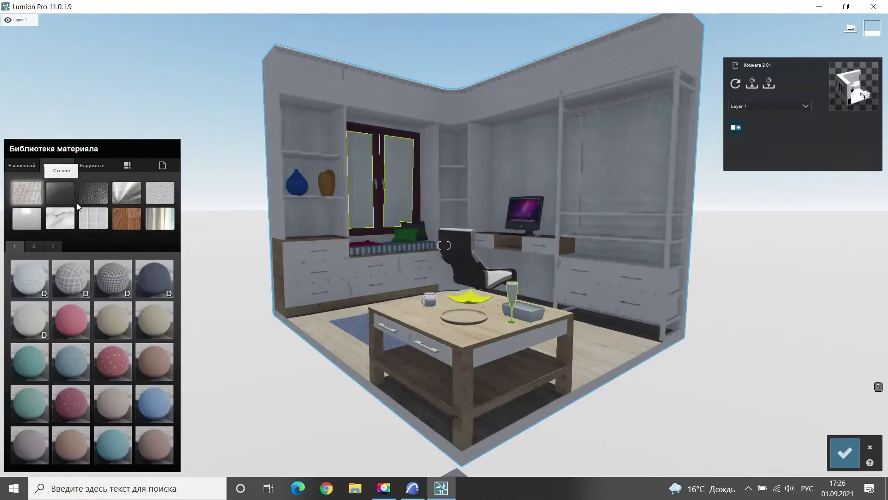
left_click(68, 189)
left_click(845, 452)
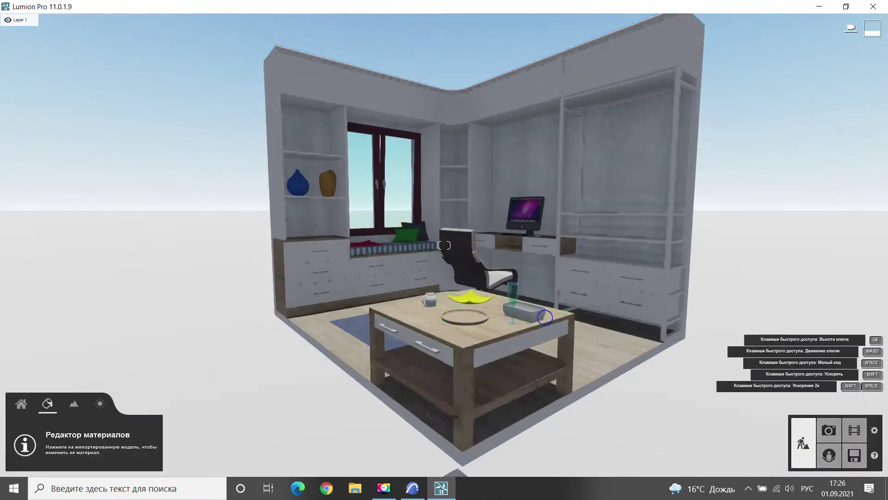
Apply the Standard white material to the drawers under the window seat and confirm it
scroll(444, 244, "down", 5)
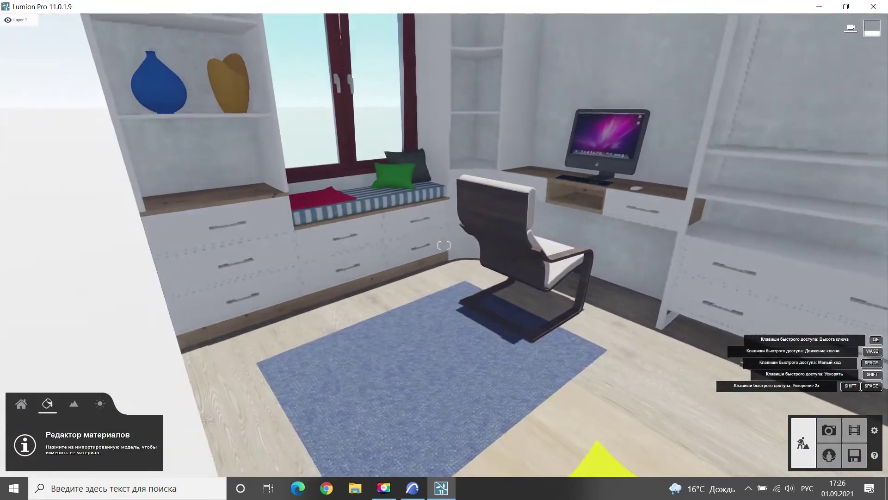
right_click_drag(445, 245, 444, 245)
key("w")
key("s")
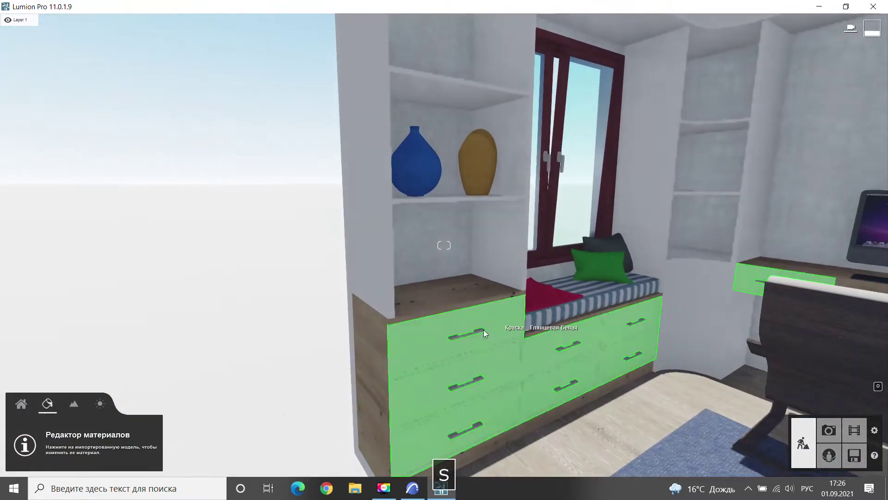
left_click(458, 324)
left_click(29, 289)
left_click(844, 452)
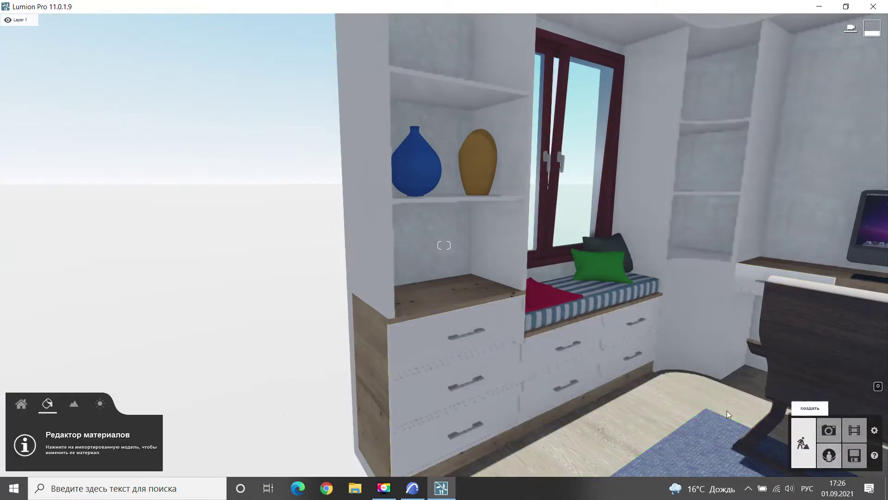
right_click_drag(365, 417, 312, 393)
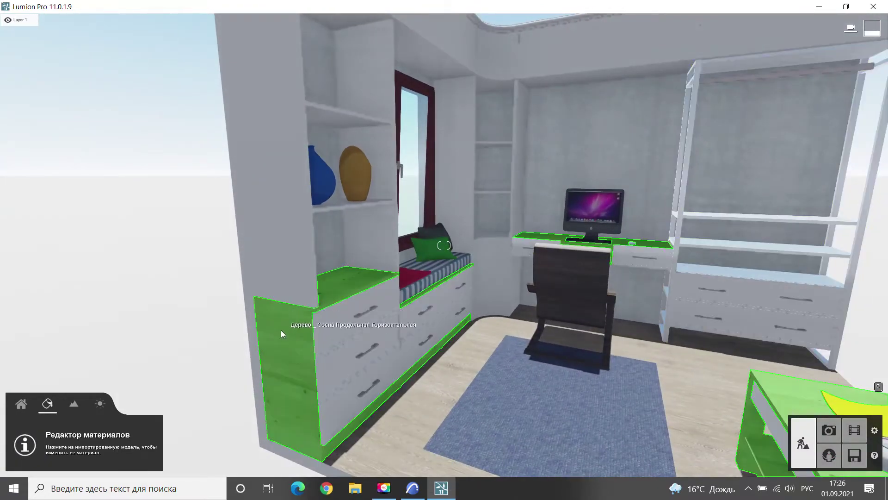
Convert the drawer cabinet beside the window seat into morphs with Convert Selection to Morph
left_click(413, 488)
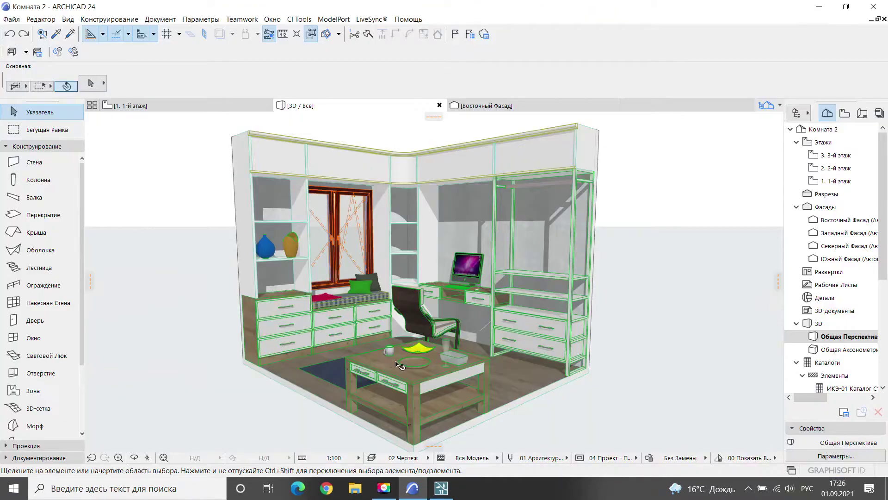
scroll(321, 289, "up", 5)
scroll(322, 289, "up", 2)
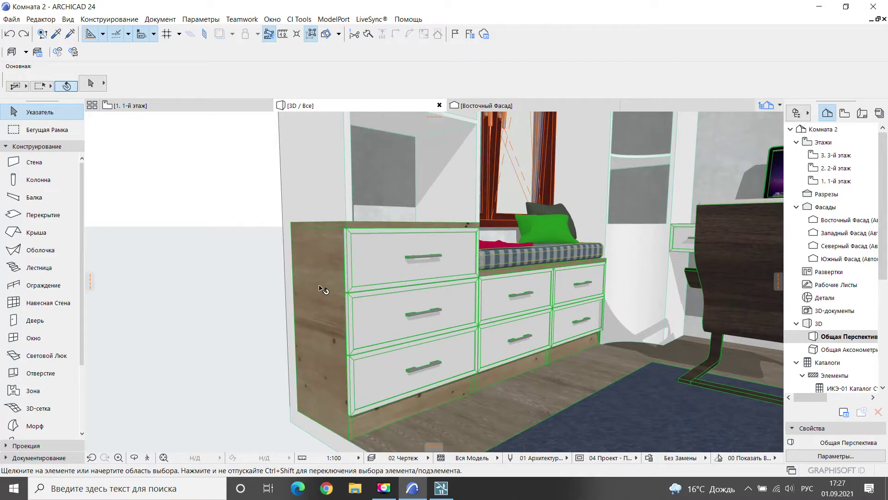
left_click(323, 289)
right_click(258, 279)
left_click(272, 318)
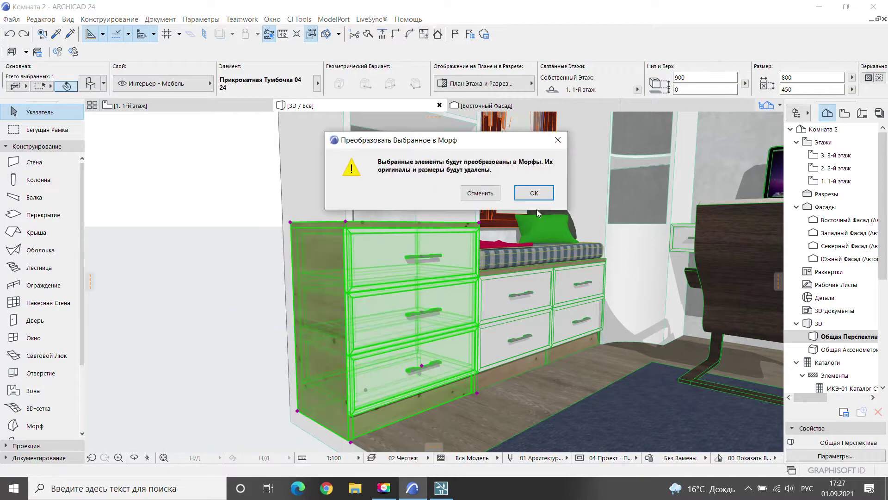
key("Return")
Clear the selection, orbit to the cabinet's front, and select its wooden top morph
scroll(336, 226, "up", 2, "shift")
scroll(336, 226, "up", 3, "shift")
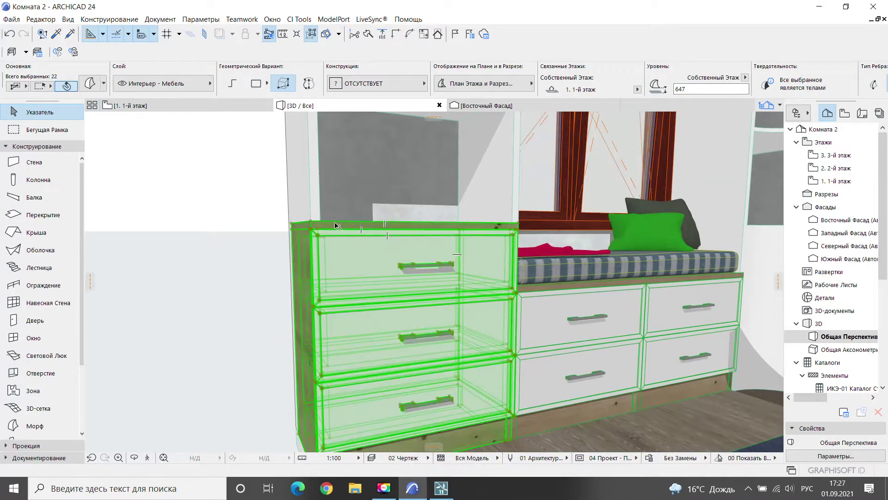
key("Escape")
scroll(336, 226, "up", 2, "shift")
scroll(366, 231, "up", 2, "shift")
scroll(351, 259, "up", 2, "shift")
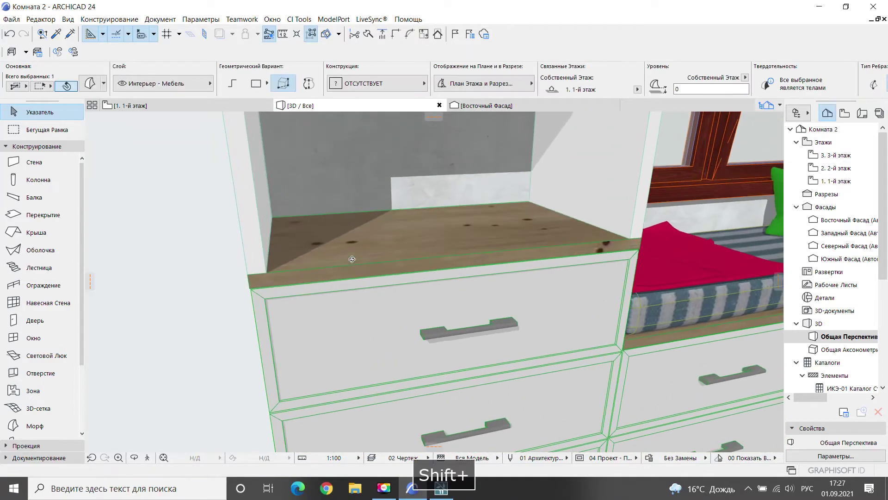
scroll(369, 275, "up", 2, "shift")
scroll(375, 296, "down", 2, "shift")
middle_click_drag(390, 293, 314, 238, "shift")
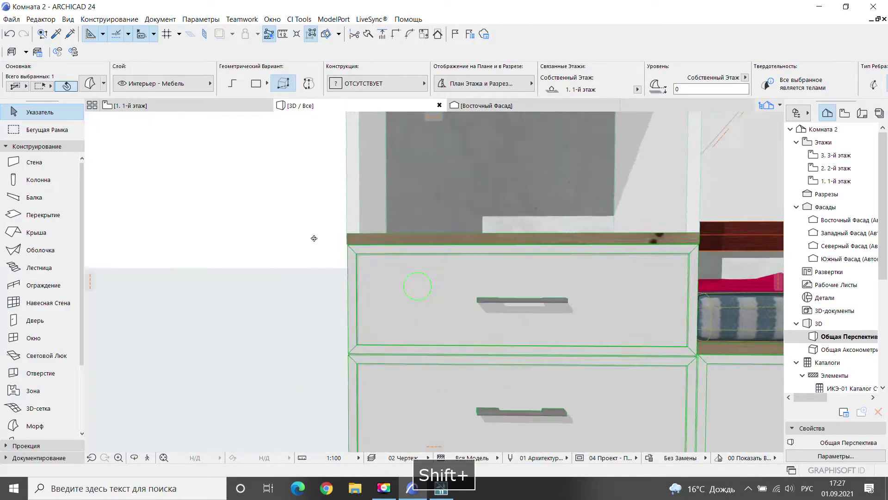
scroll(452, 248, "up", 2, "shift")
scroll(436, 290, "up", 2, "shift")
scroll(469, 188, "up", 2, "shift")
scroll(470, 188, "up", 2, "shift")
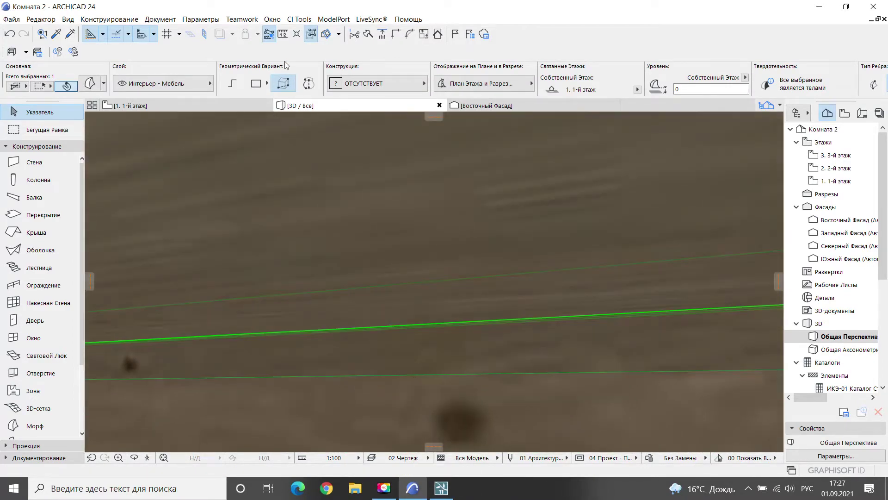
left_click(361, 37)
left_click(366, 228)
left_click(401, 202)
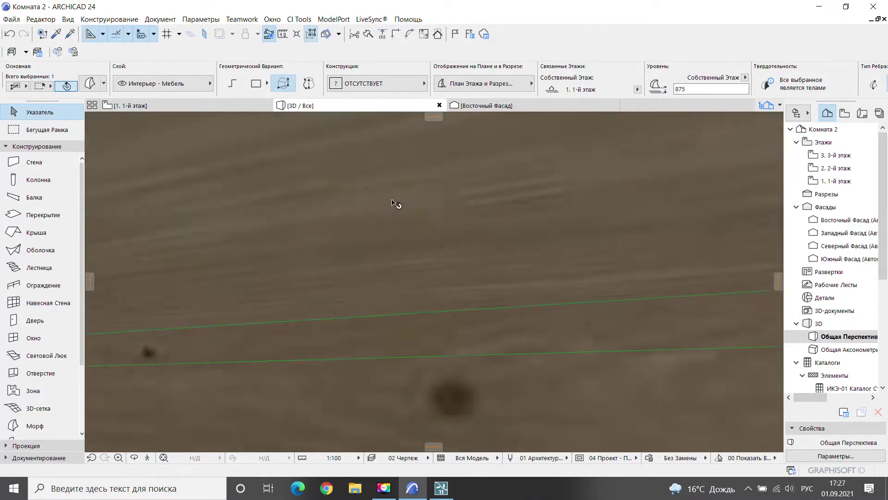
scroll(444, 286, "down", 5, "shift")
mouse_move(444, 286)
middle_mouse_down("shift")
mouse_move(407, 273)
mouse_move(452, 252)
middle_mouse_up("shift")
scroll(407, 268, "up", 2)
scroll(422, 256, "up", 2)
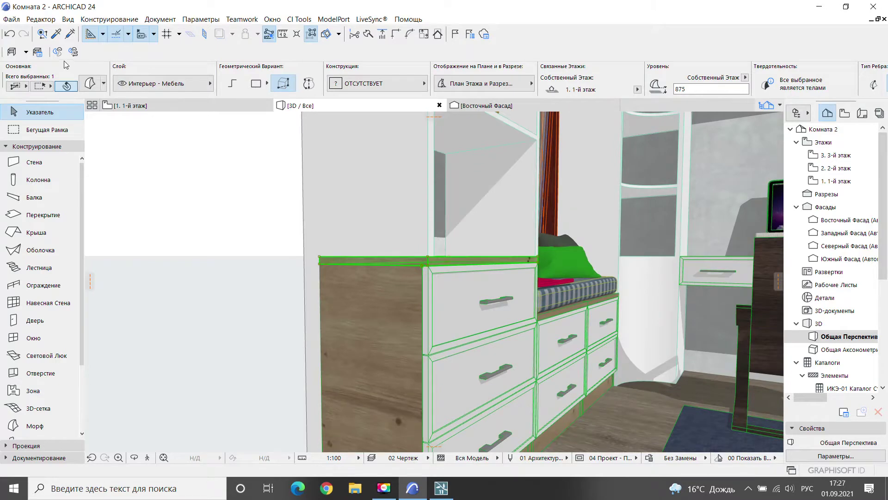
Set the cabinet's wooden end panel surface override to Краска - Глянцевая Белая
left_click(91, 84)
left_click(378, 132)
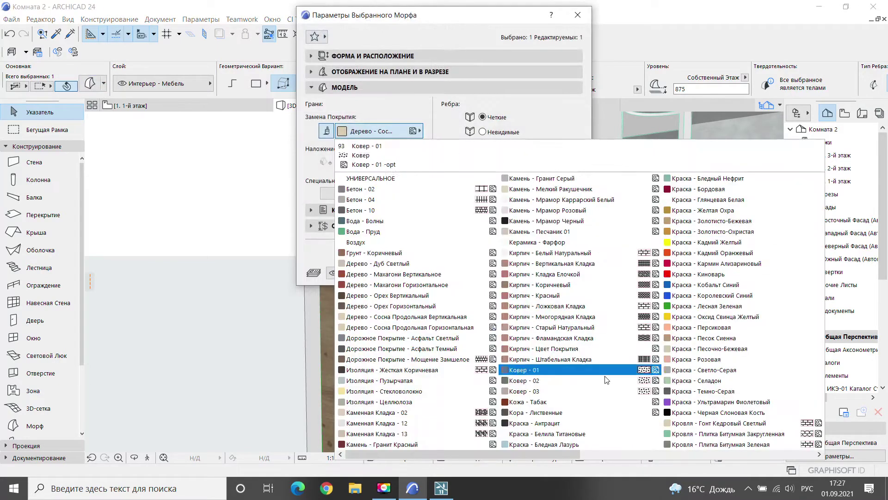
left_click(718, 201)
left_click(556, 273)
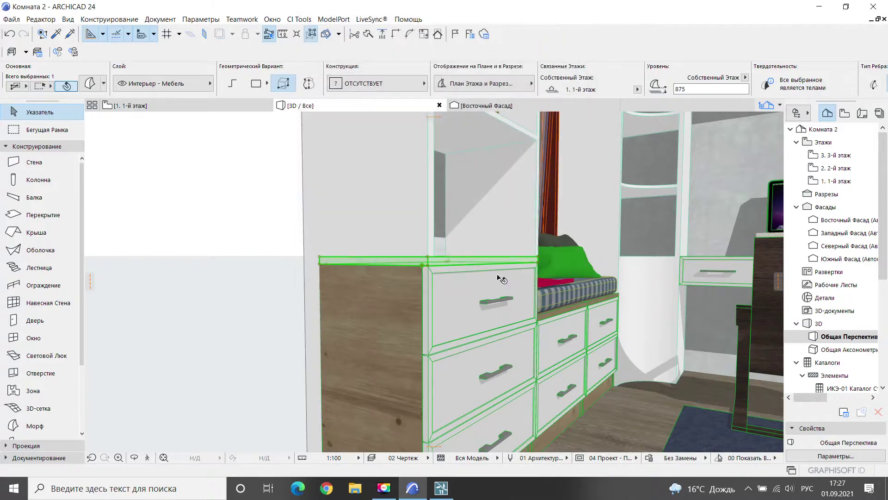
middle_click_drag(501, 278, 382, 306, "shift")
scroll(366, 303, "up", 3)
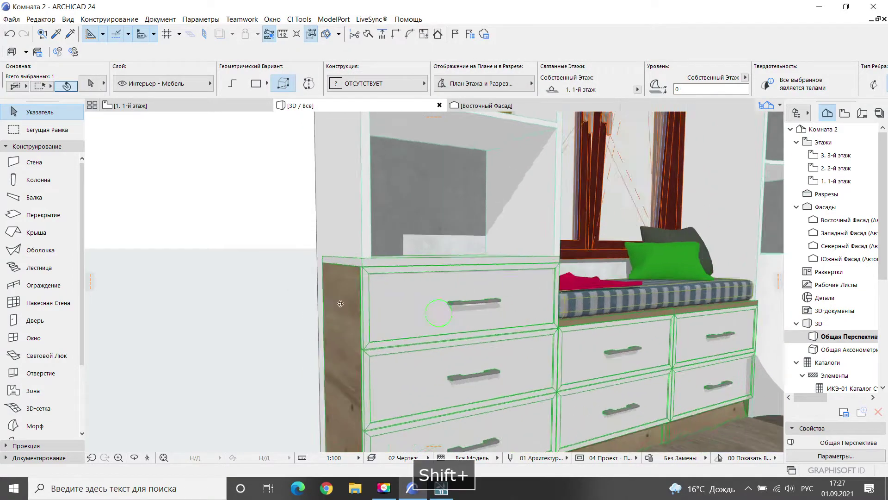
scroll(343, 298, "up", 3)
scroll(349, 277, "up", 3)
scroll(340, 274, "up", 3)
scroll(340, 272, "down", 2)
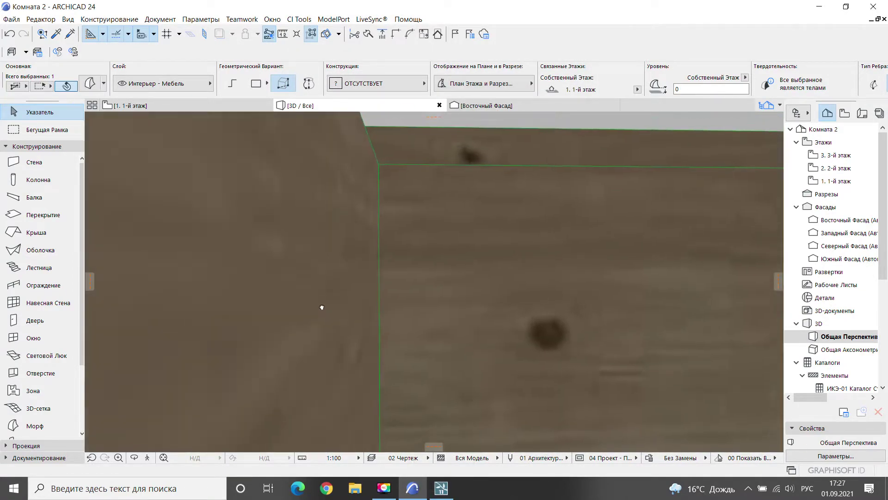
scroll(321, 305, "down", 3)
scroll(359, 242, "down", 3)
scroll(403, 383, "down", 2)
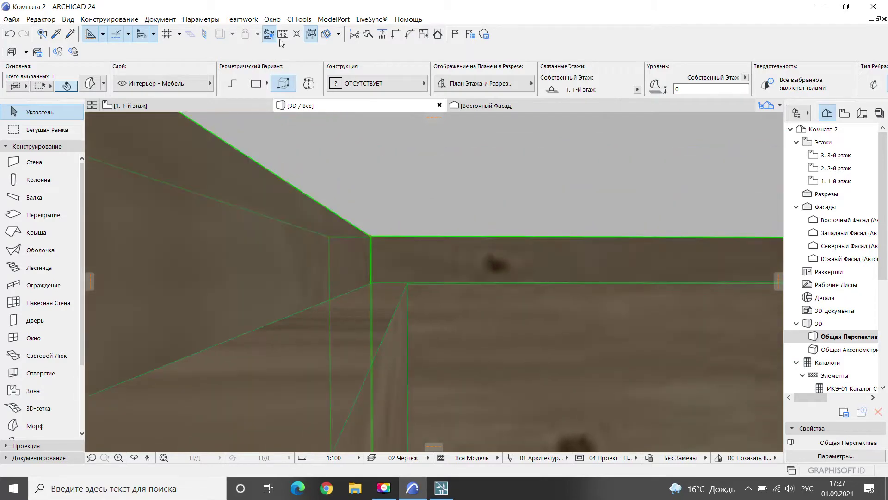
Paint another cabinet panel Краска - Глянцевая Белая and select the lower drawer cabinet
left_click(373, 36)
scroll(207, 244, "down", 5)
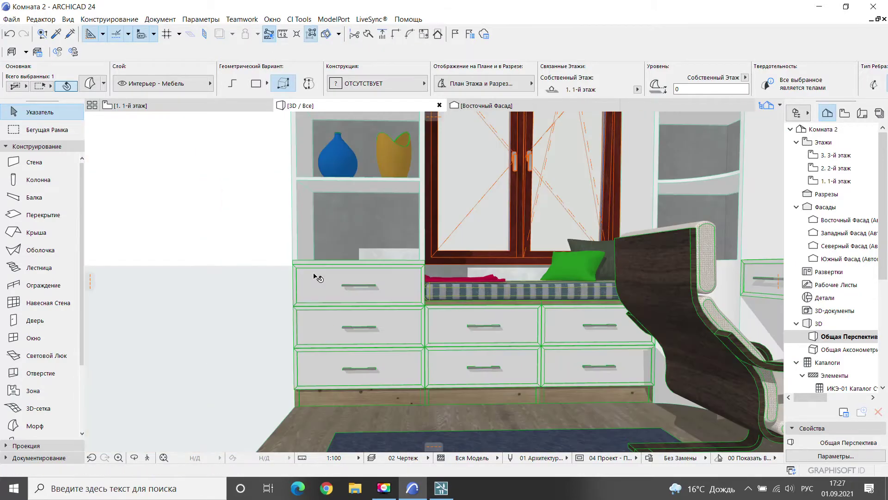
middle_click_drag(207, 243, 290, 228, "shift")
scroll(289, 228, "up", 2)
left_click(92, 85)
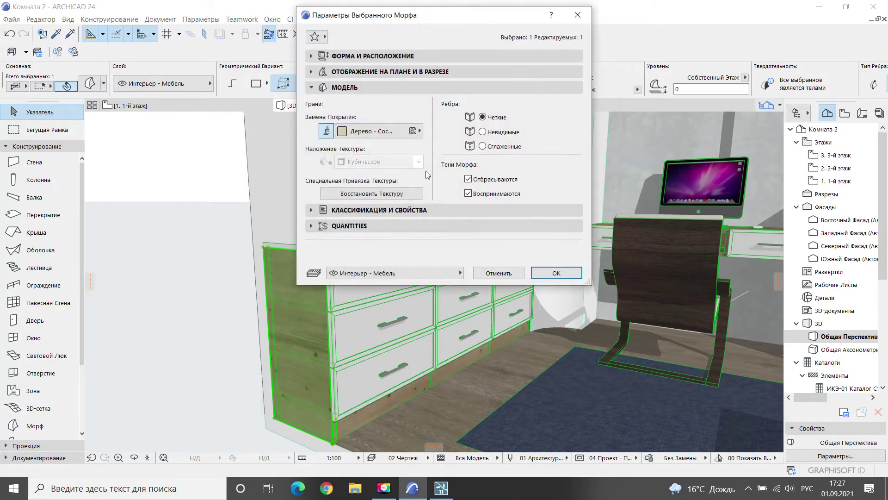
left_click(356, 132)
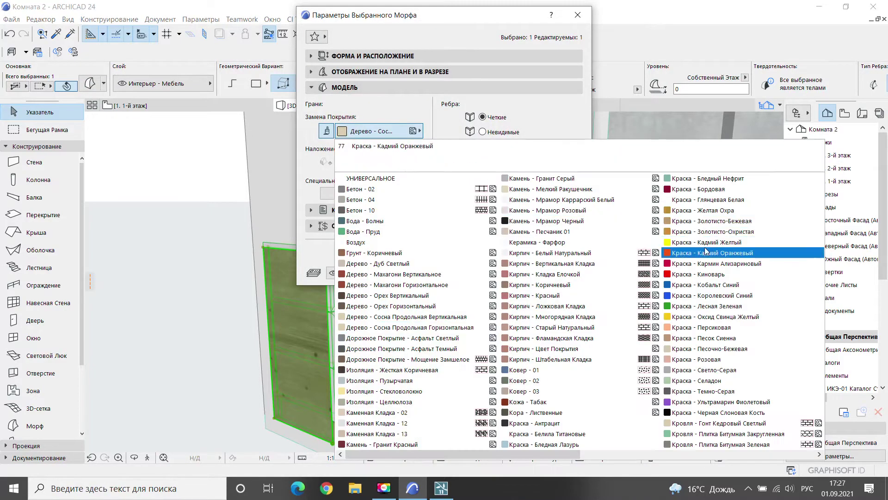
left_click(717, 199)
left_click(558, 270)
mouse_move(176, 248)
middle_mouse_down("shift")
mouse_move(327, 297)
mouse_move(401, 271)
mouse_move(373, 227)
middle_mouse_up("shift")
left_click(367, 303)
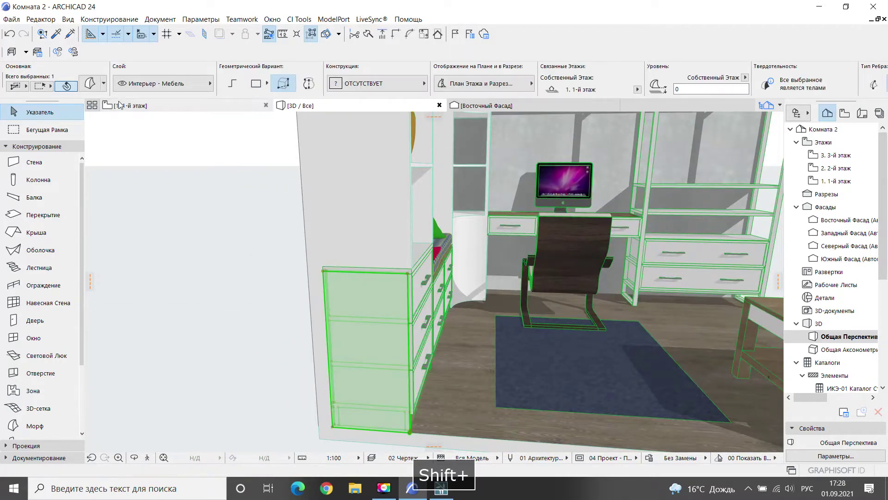
Assign the cabinet the ОБЩИЙ - ВНУТРЕННЕЕ ИСПОЛЬЗОВАНИЕ building material in Morph Settings
left_click(99, 86)
left_click(342, 56)
left_click(478, 93)
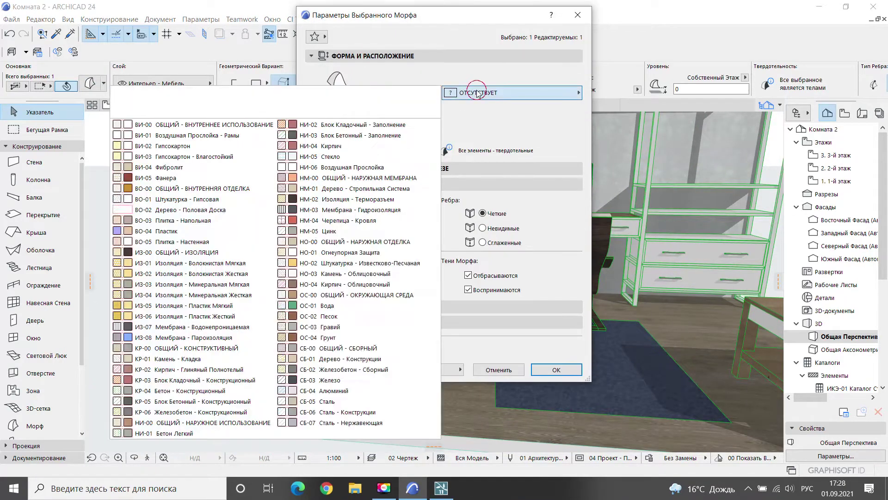
left_click(192, 125)
left_click(556, 370)
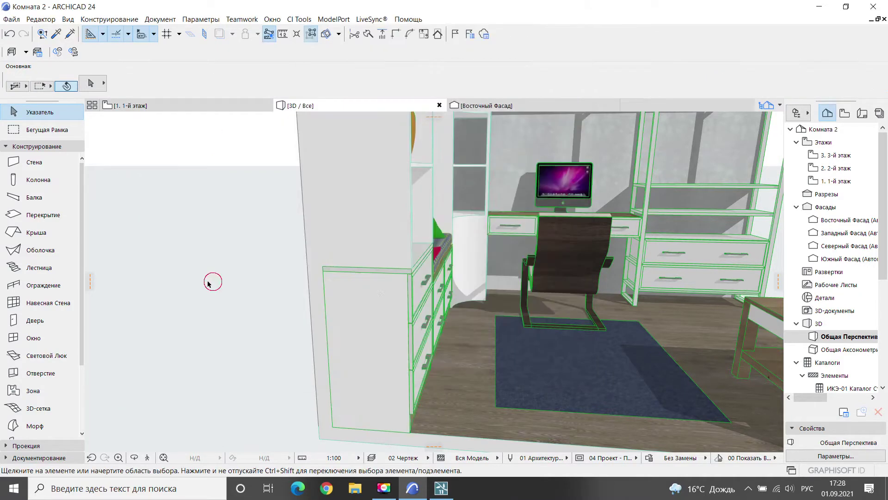
Split the cabinet's top slab at the left panel's inner face
middle_click_drag(209, 277, 358, 254, "shift")
scroll(391, 269, "up", 3)
scroll(391, 269, "up", 3)
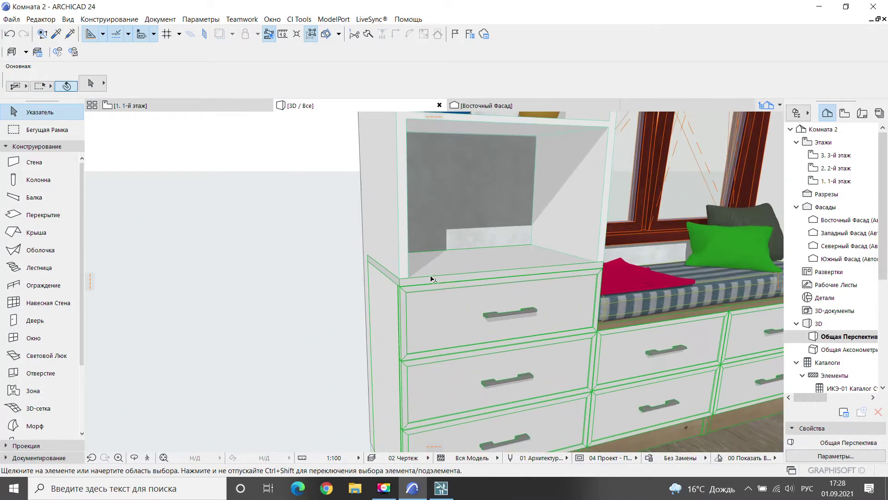
scroll(422, 276, "up", 3)
left_click(422, 277, "shift")
middle_click_drag(422, 277, 330, 283, "shift")
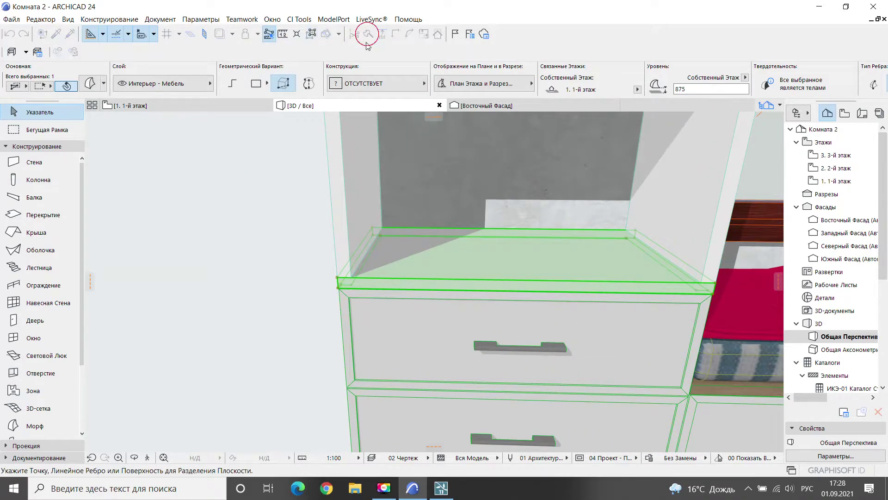
left_click(357, 178)
left_click(286, 194)
Give the narrow top piece the ОБЩИЙ - ВНУТРЕННЕЕ ИСПОЛЬЗОВАНИЕ building material too
left_click(90, 84)
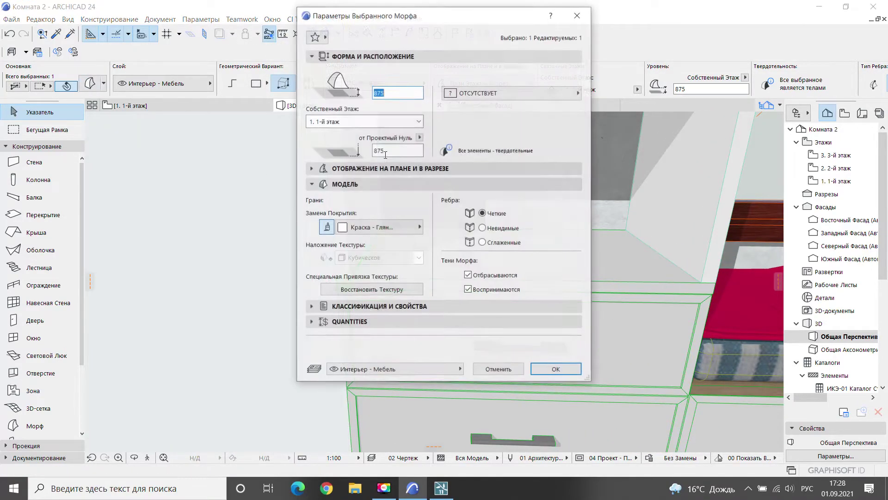
left_click(512, 93)
left_click(354, 225)
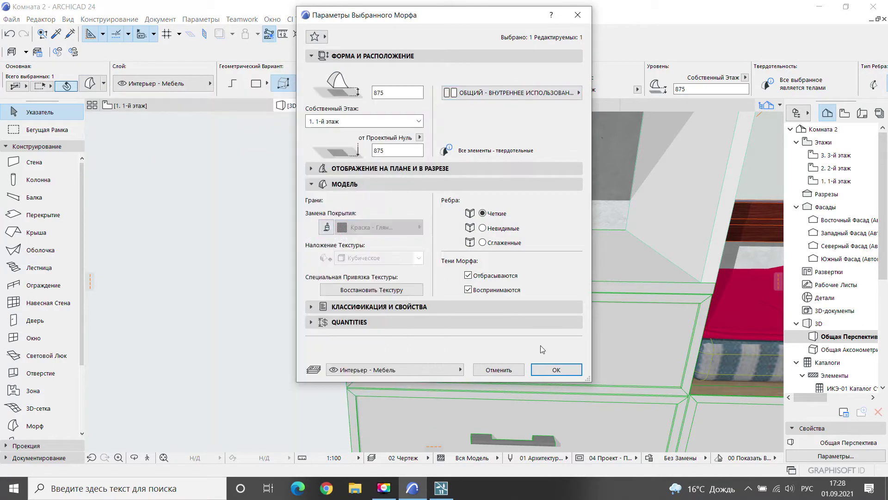
left_click(552, 369)
middle_click_drag(258, 298, 427, 292, "shift")
scroll(426, 293, "down", 3)
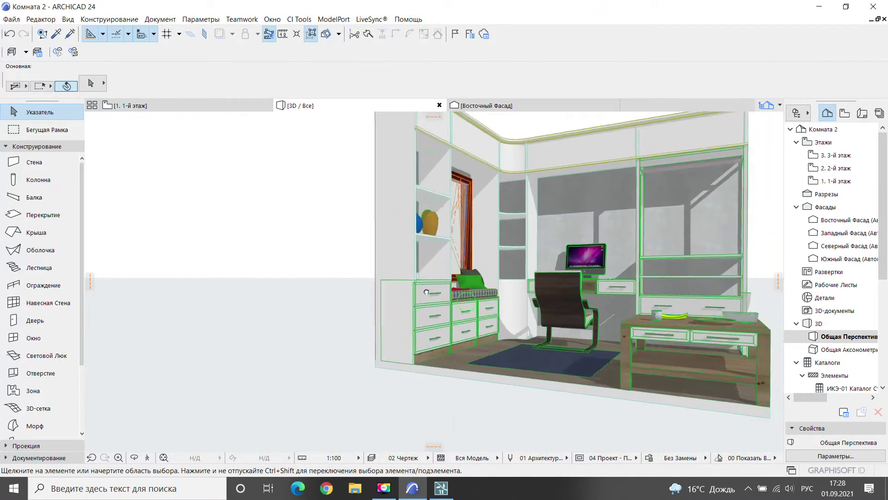
scroll(426, 292, "up", 2)
scroll(387, 289, "up", 2)
scroll(345, 286, "up", 2)
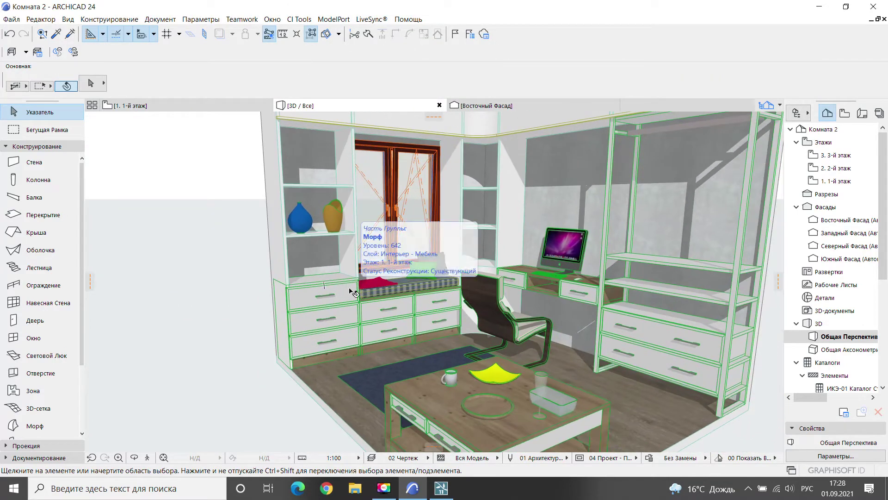
left_click(439, 487)
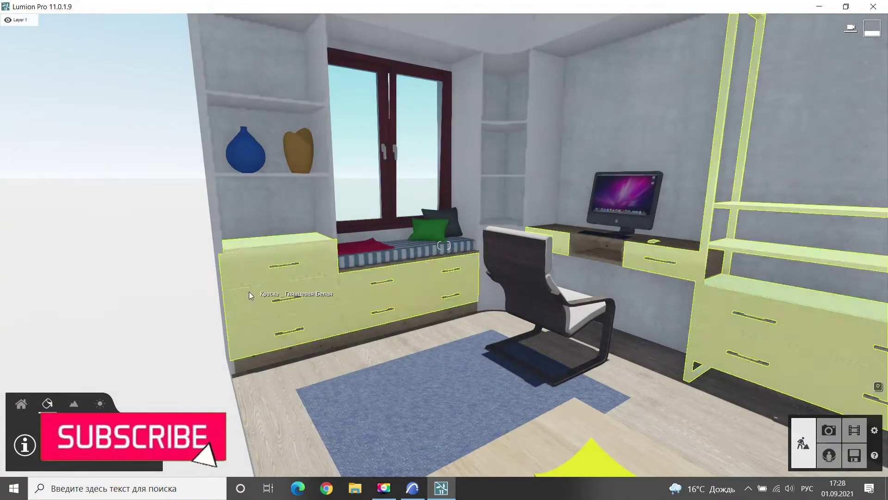
mouse_move(249, 291)
middle_mouse_down()
mouse_move(334, 311)
mouse_move(451, 312)
middle_mouse_up()
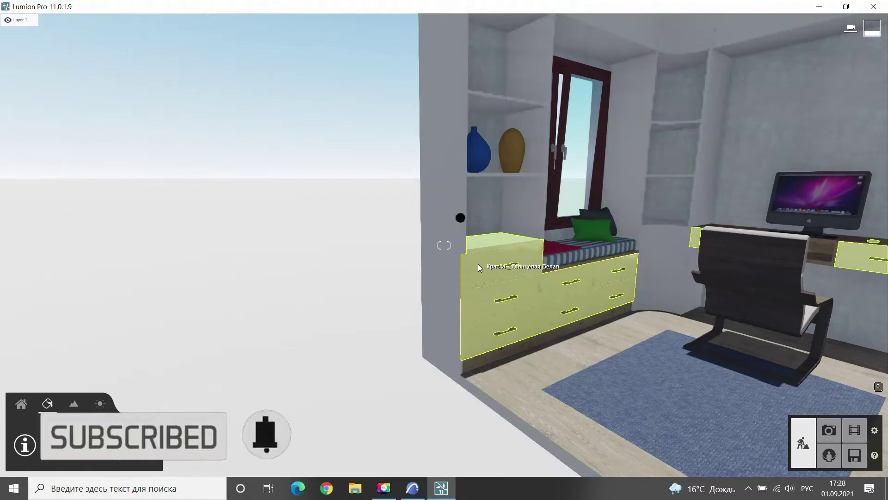
key("w")
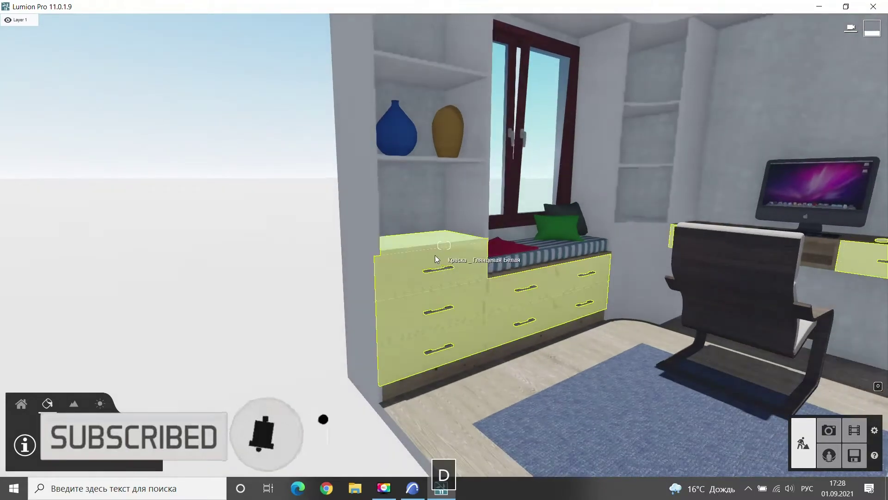
key("w")
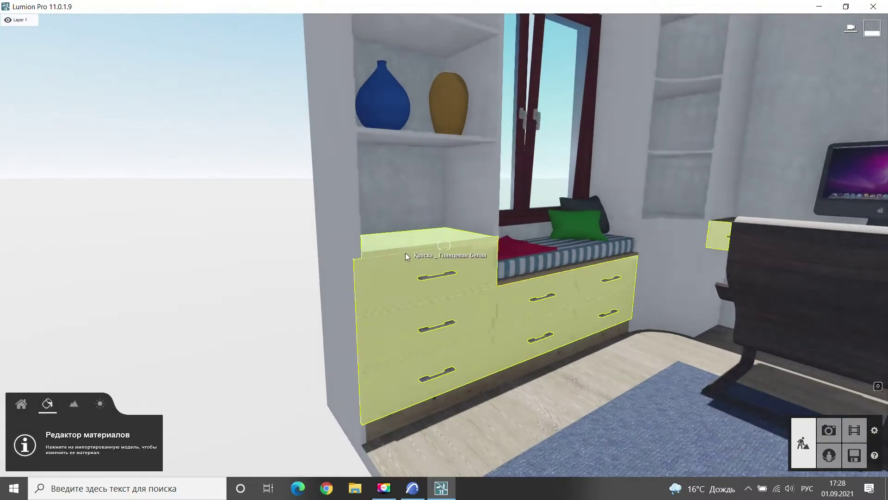
Set the left-wall shelf slabs' top surface override to Краска - Глянцевая Белая
left_click(419, 489)
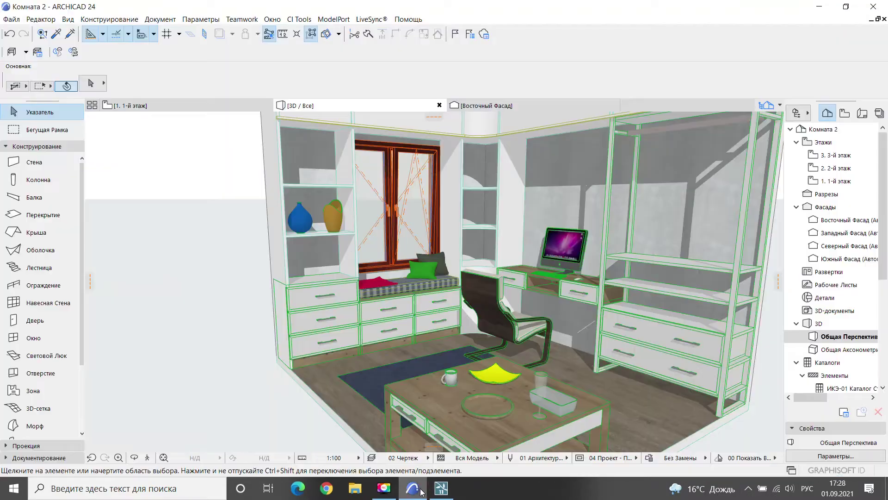
key("Escape")
scroll(318, 236, "up", 2)
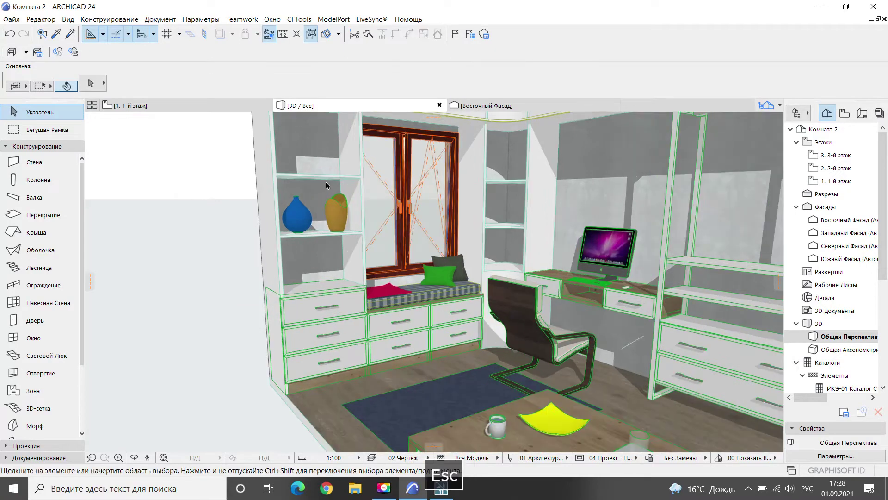
left_click(326, 178, "shift")
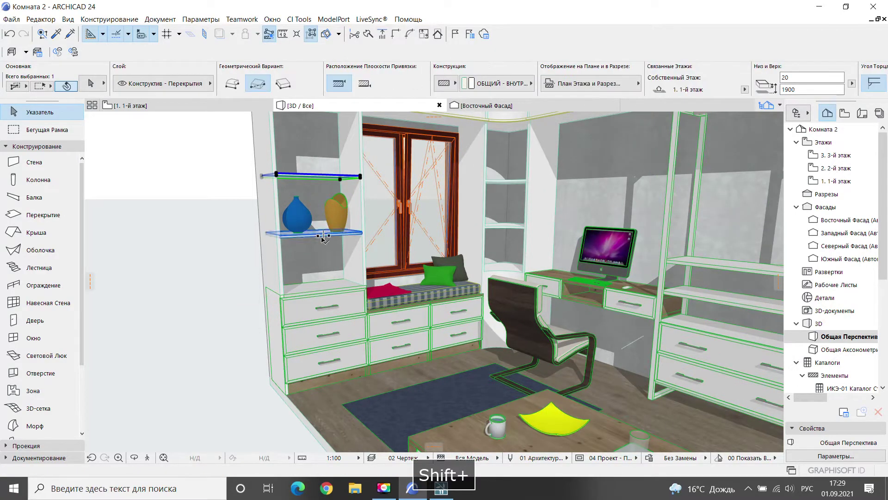
left_click(97, 88)
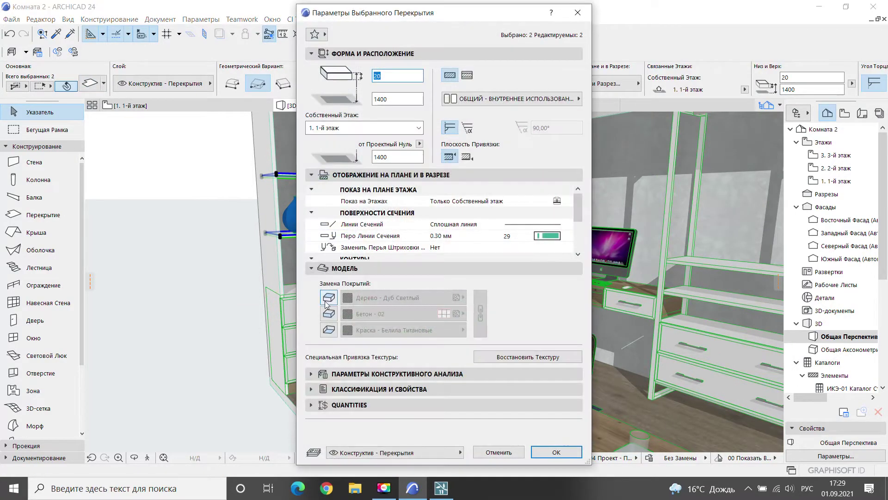
left_click(379, 296)
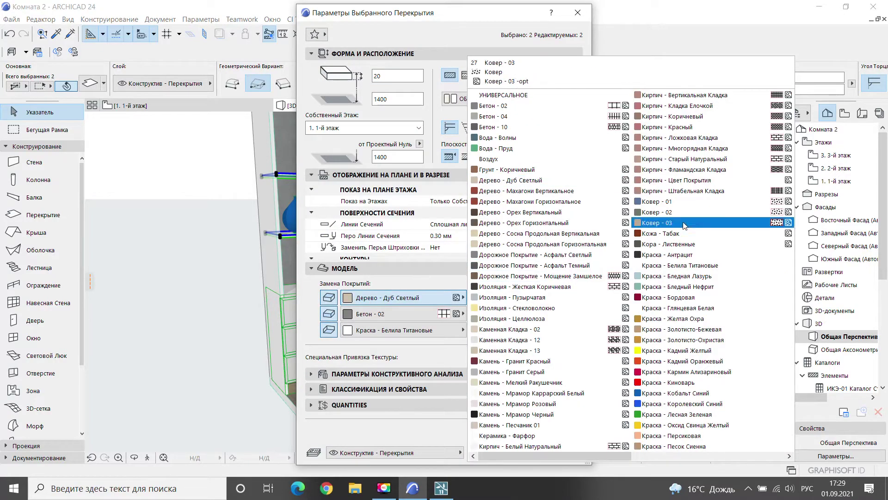
left_click(681, 308)
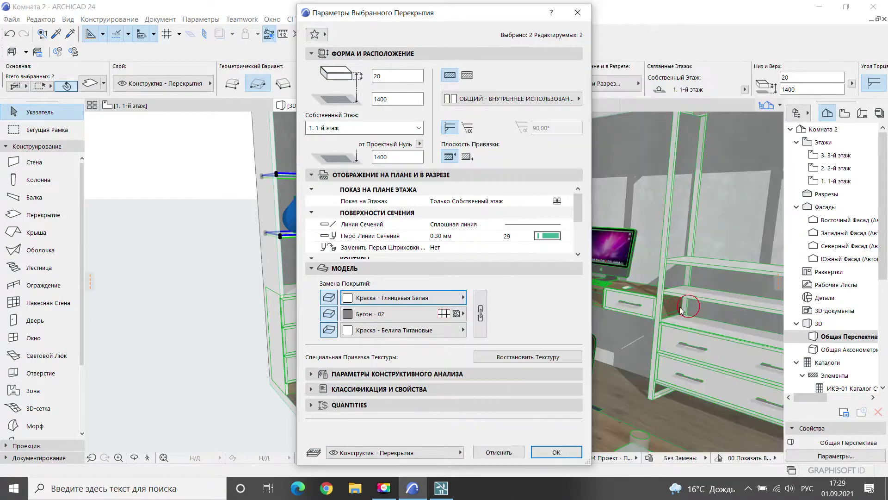
left_click(556, 451)
key("Escape")
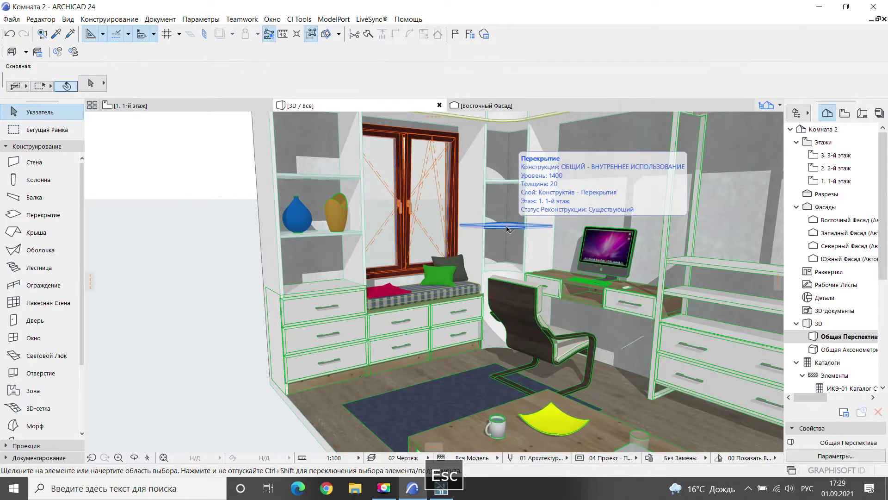
Give the corner shelf tops Краска - Глянцевая Белая as well
left_click(508, 182, "shift")
left_click(103, 83)
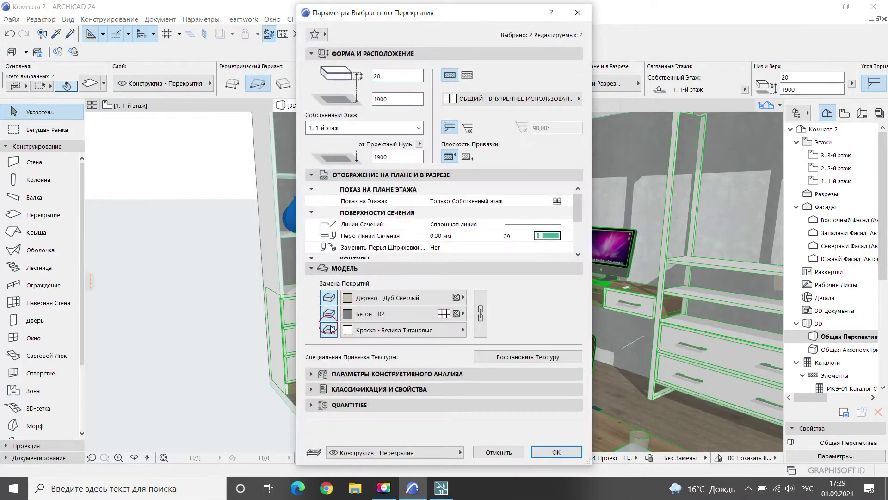
left_click(462, 298)
scroll(673, 237, "down", 3)
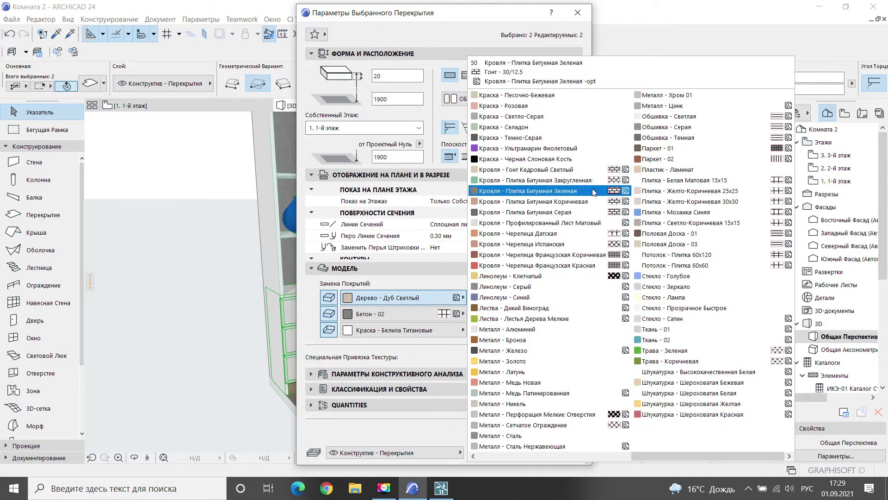
scroll(584, 206, "up", 3)
left_click(693, 192)
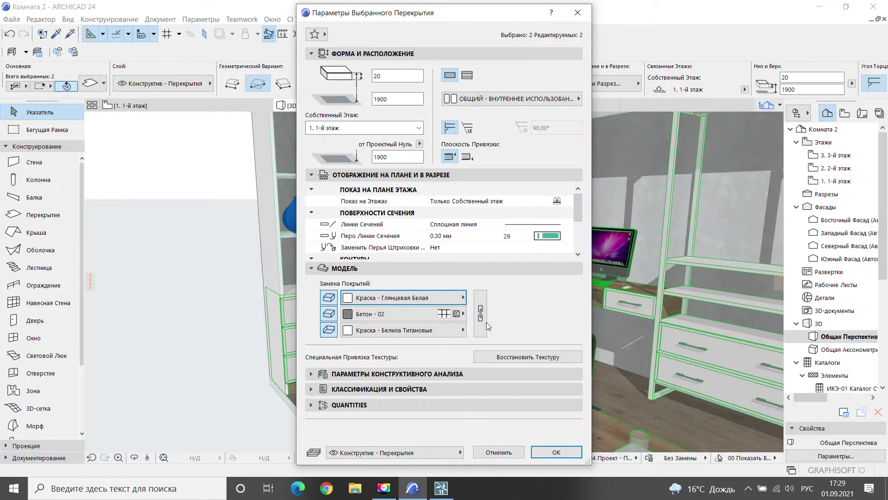
left_click(556, 452)
key("Escape")
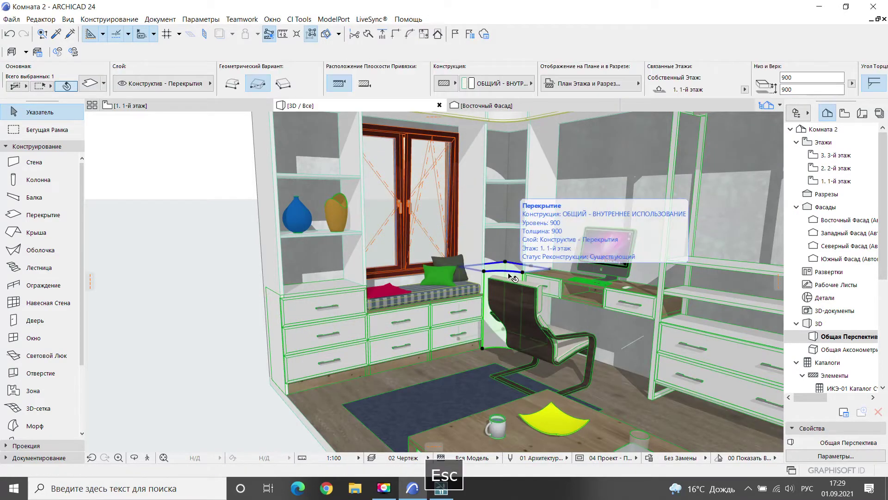
Apply the white dotted Carpet 001 from Indoor materials page 1 to the floor rug and keep it
left_click(440, 488)
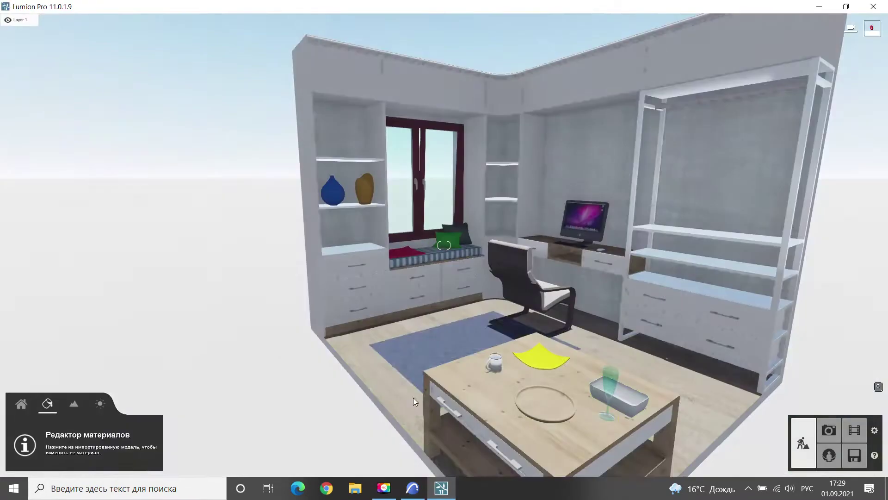
scroll(377, 327, "up", 3)
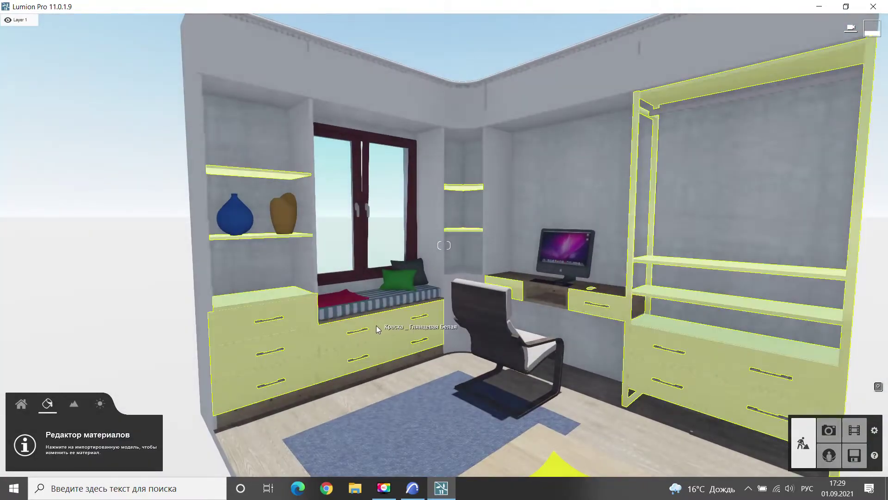
mouse_move(376, 325)
right_mouse_down()
mouse_move(407, 325)
mouse_move(376, 313)
right_mouse_up()
left_click(376, 313)
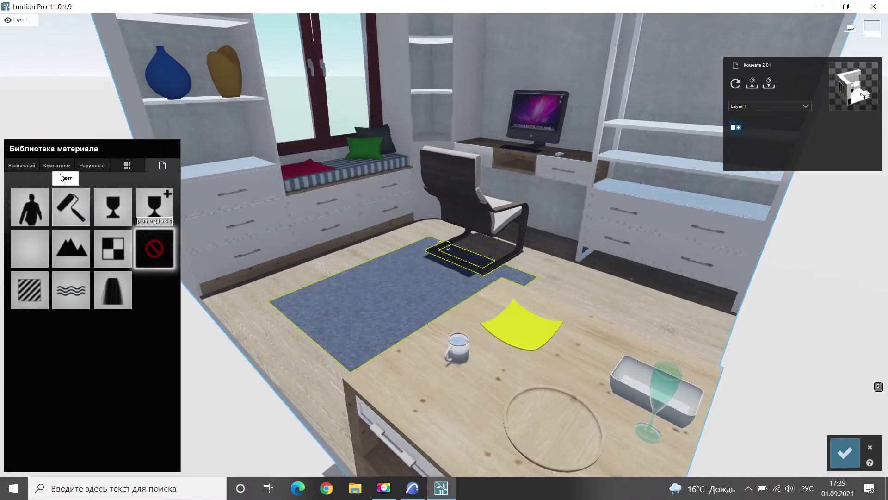
left_click(57, 166)
left_click(34, 279)
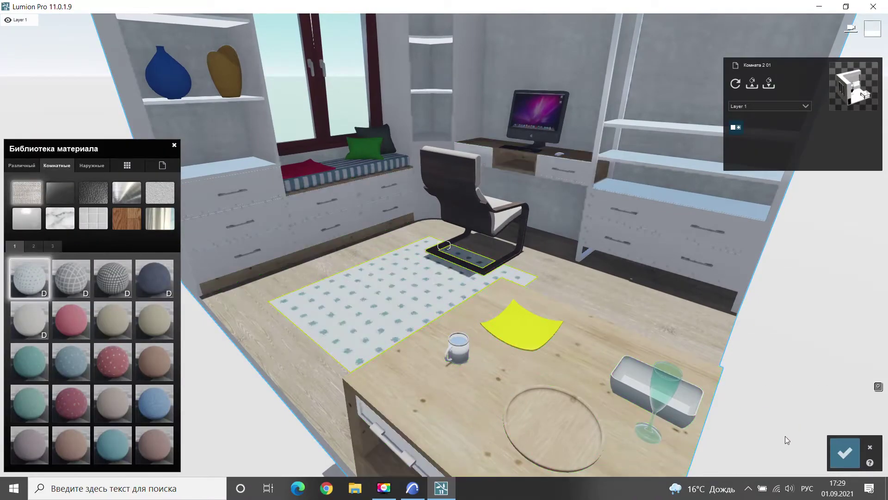
left_click(845, 453)
scroll(444, 250, "up", 5)
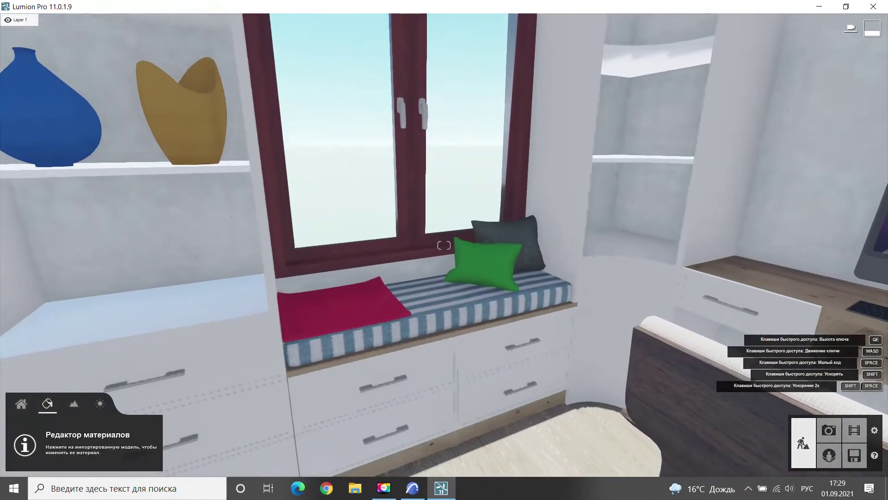
Give the red throw on the window seat a light grey knit fabric and keep it
left_click(365, 296)
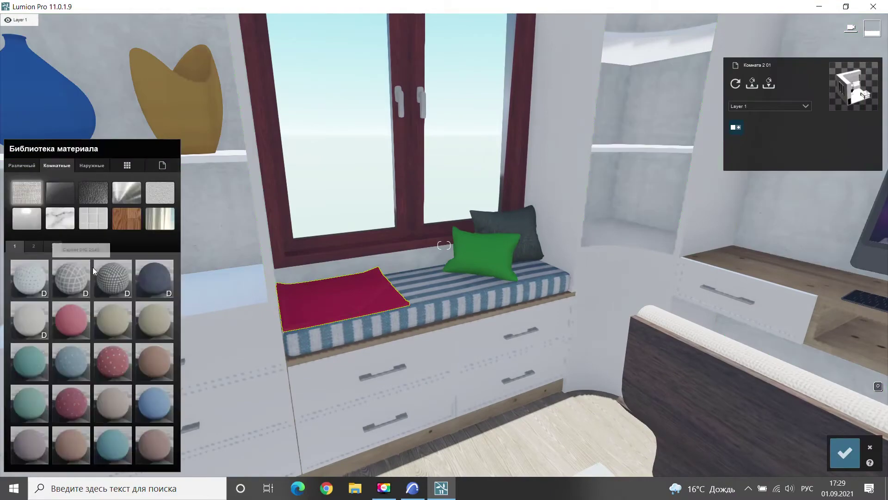
left_click(37, 313)
scroll(444, 250, "up", 5)
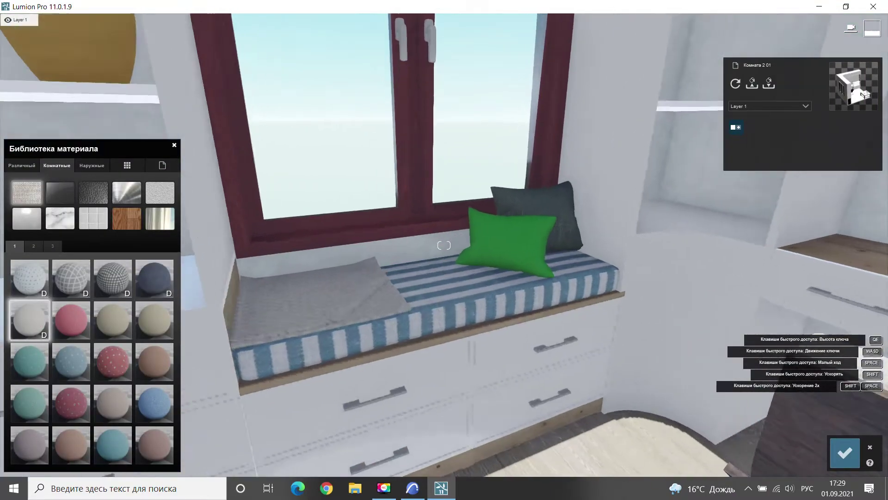
scroll(444, 246, "up", 5)
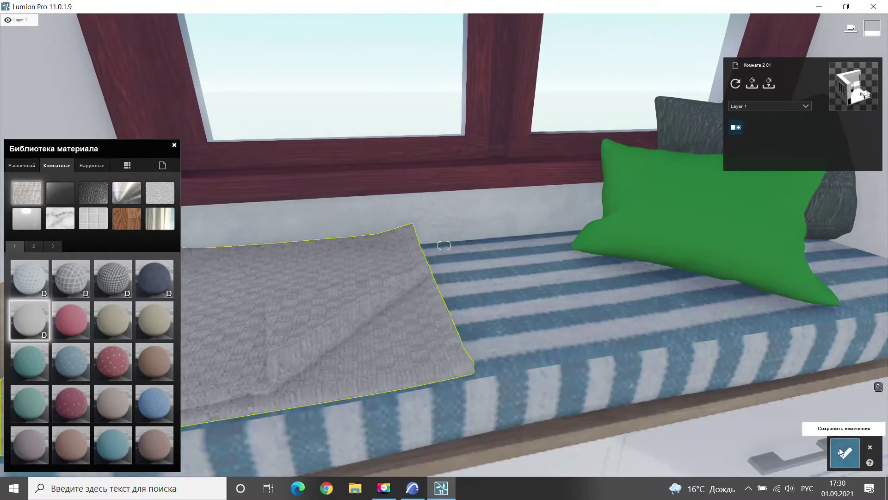
left_click(843, 451)
Apply a purple woven fabric from Indoor materials page 2 to the striped seat cushion
left_click(611, 356)
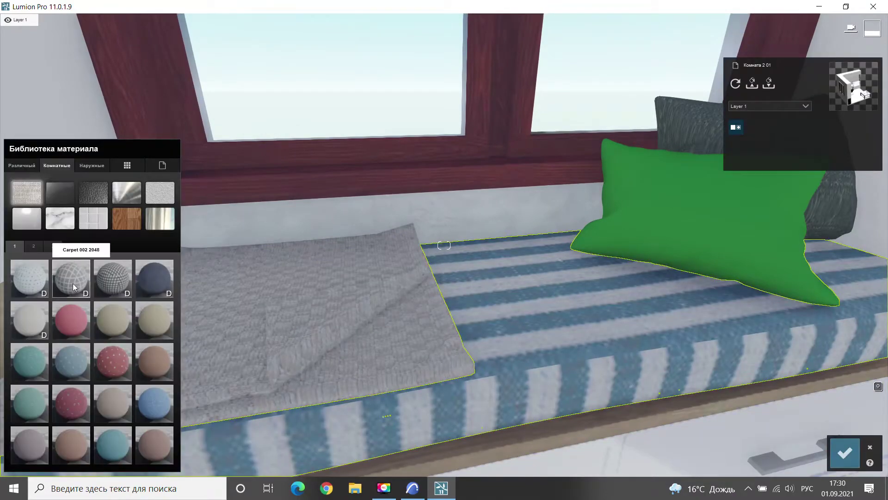
left_click(155, 277)
left_click(35, 246)
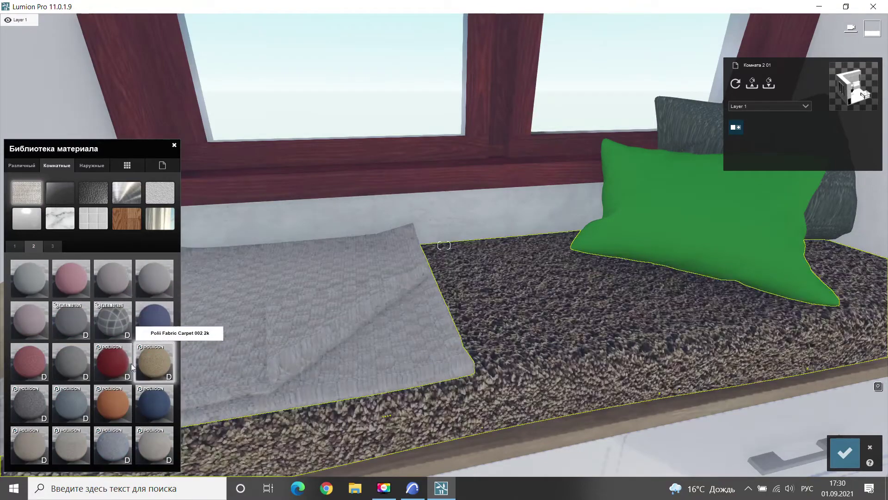
left_click(123, 363)
right_click_drag(323, 300, 231, 296)
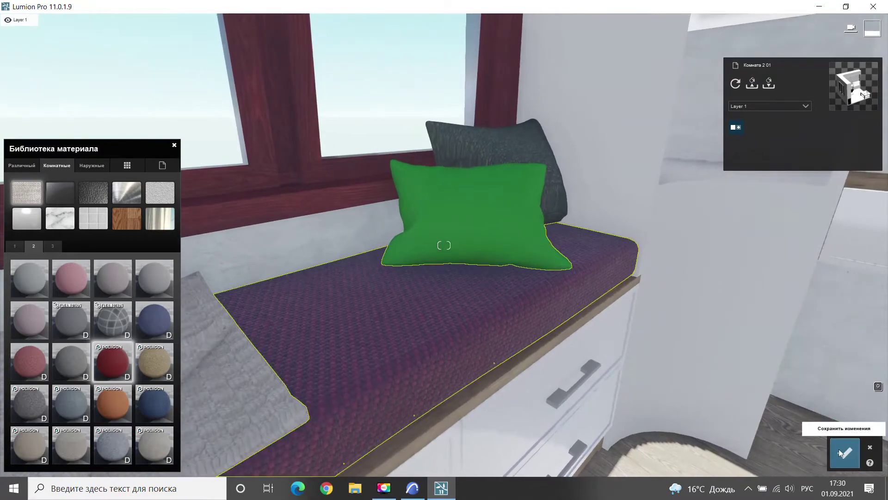
Keep the seat cushion's material and give the green front pillow a grey fabric
left_click(845, 452)
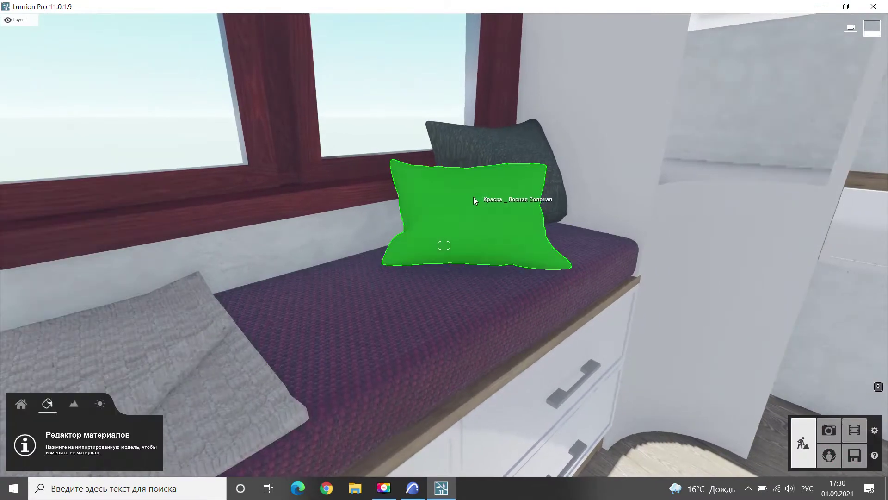
left_click(473, 196)
left_click(57, 165)
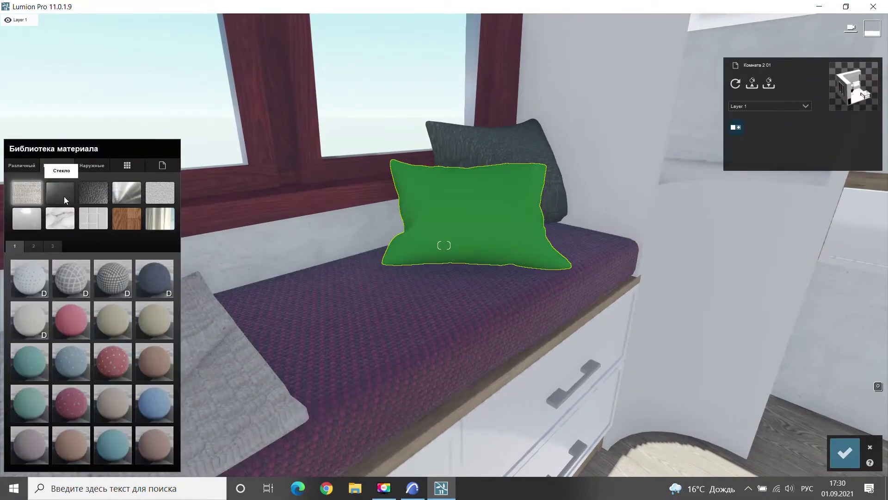
left_click(38, 247)
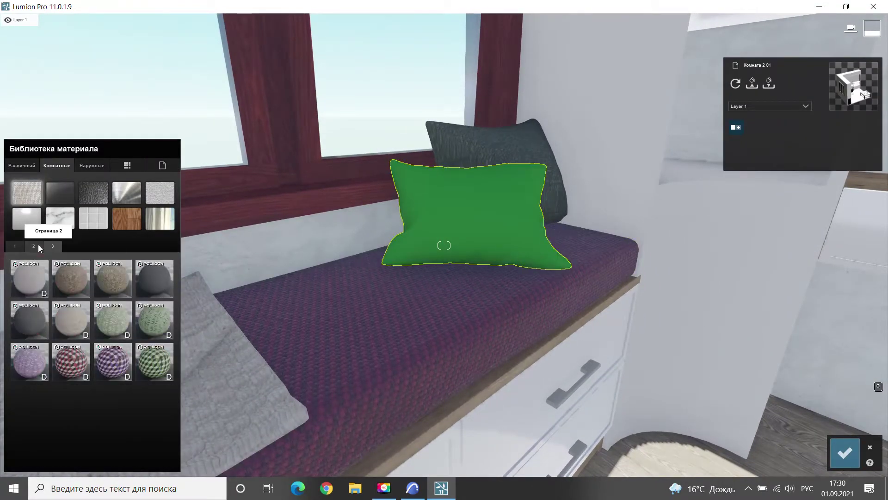
left_click(38, 245)
left_click(158, 453)
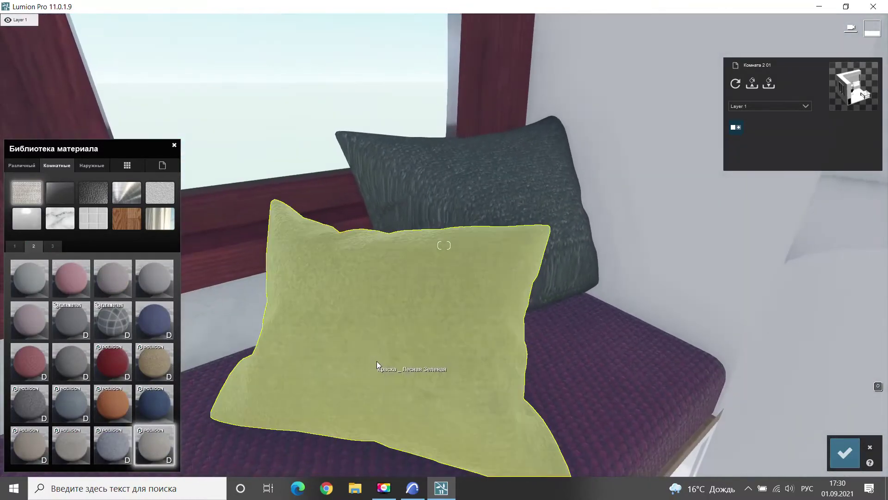
left_click(377, 365)
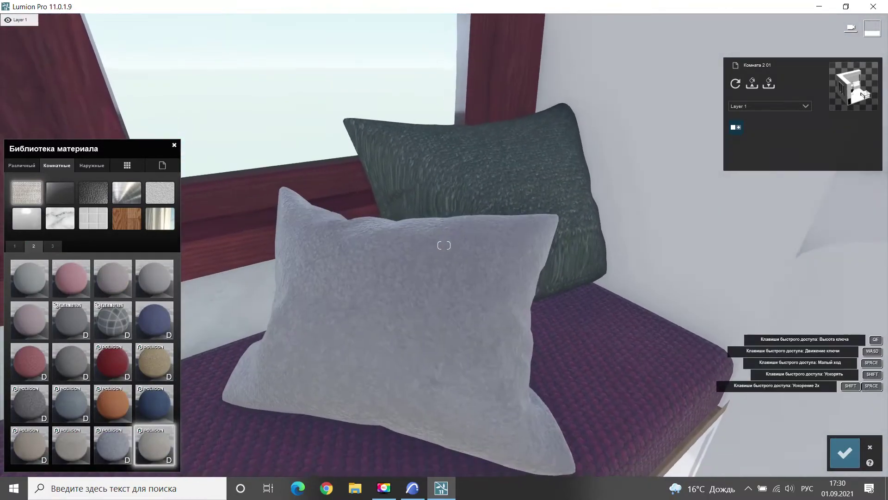
Give the dark back pillow a blue knit fabric and keep both pillow materials
left_click(505, 192)
left_click(56, 165)
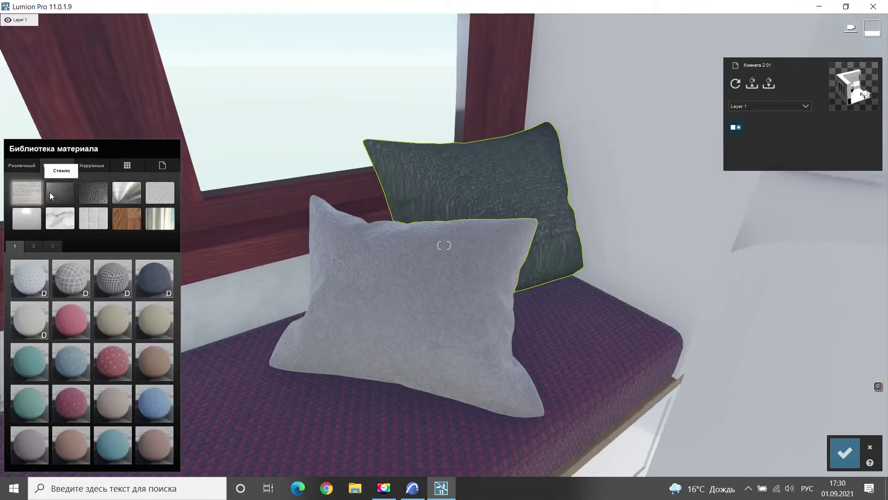
left_click(120, 436)
left_click(34, 245)
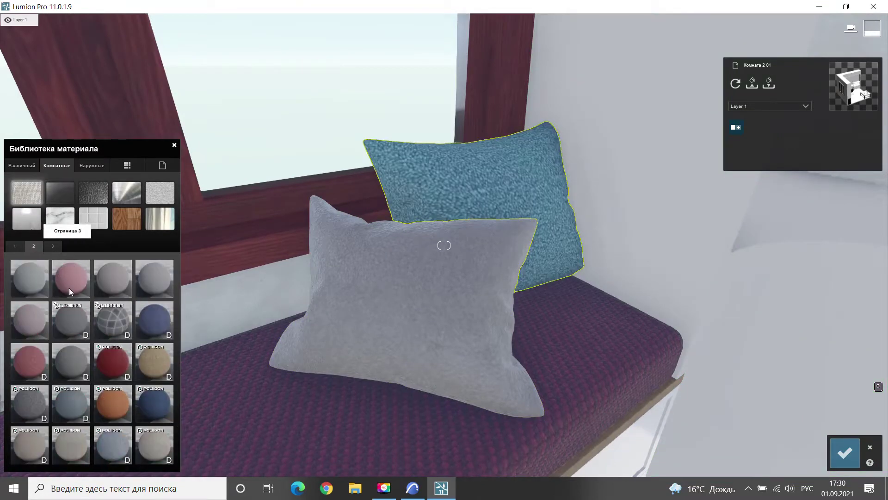
left_click(80, 414)
scroll(385, 313, "up", 5)
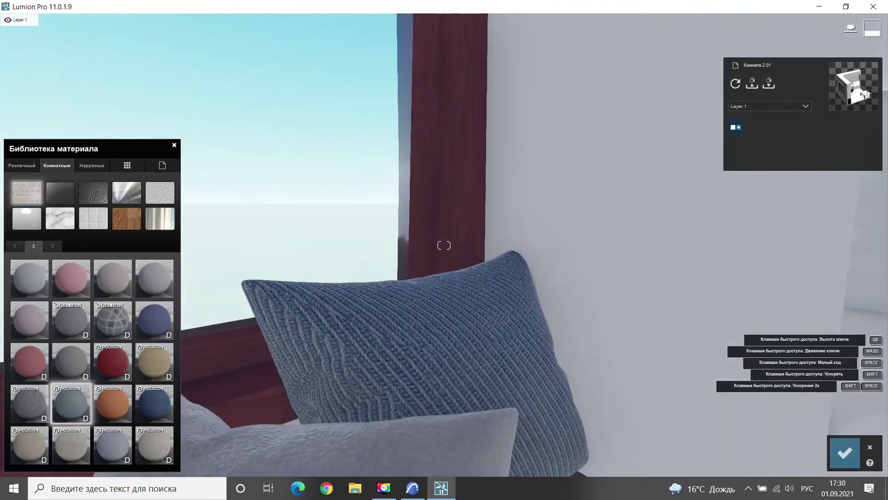
scroll(385, 314, "down", 5)
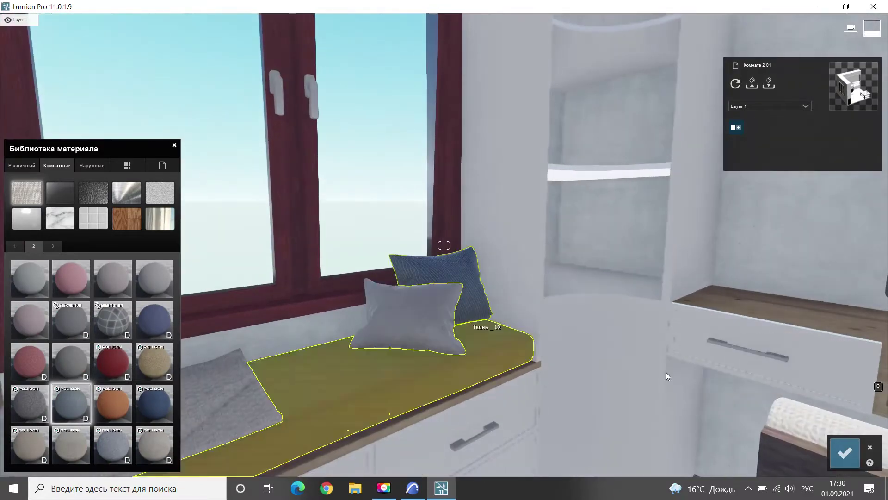
left_click(841, 448)
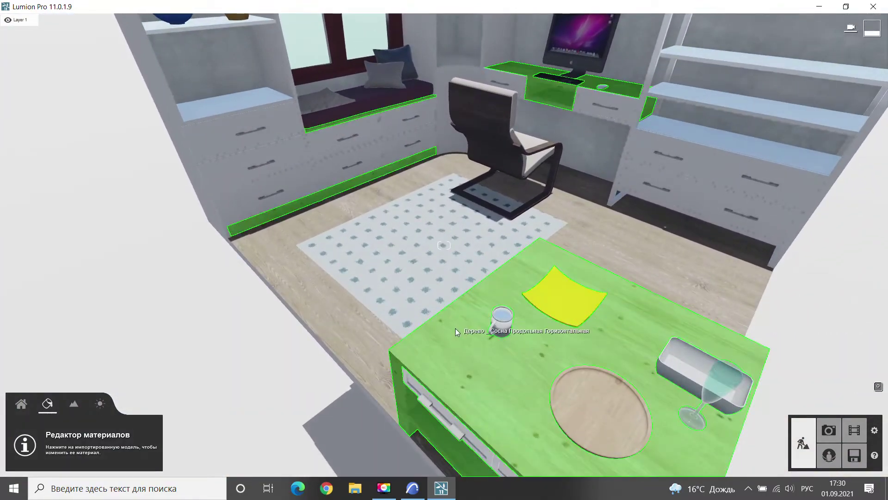
Replace the table surfaces' material with the editable Standard material, inspect it, and confirm
left_click(455, 329)
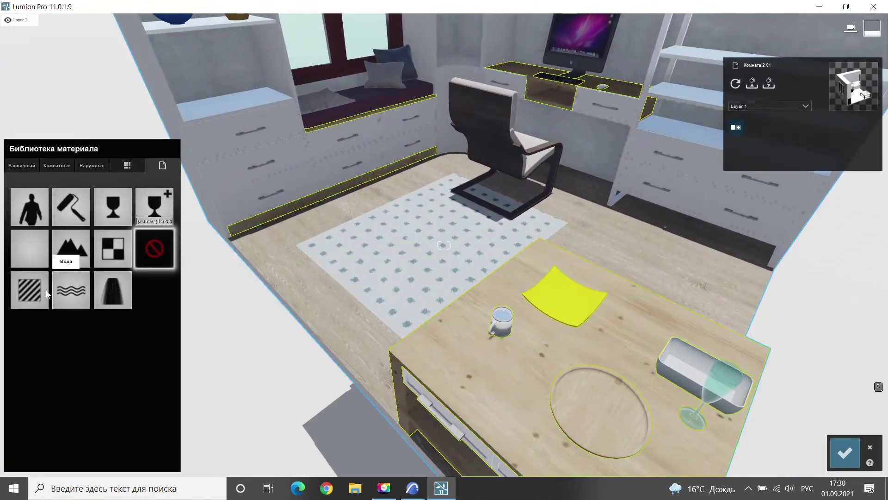
left_click(46, 293)
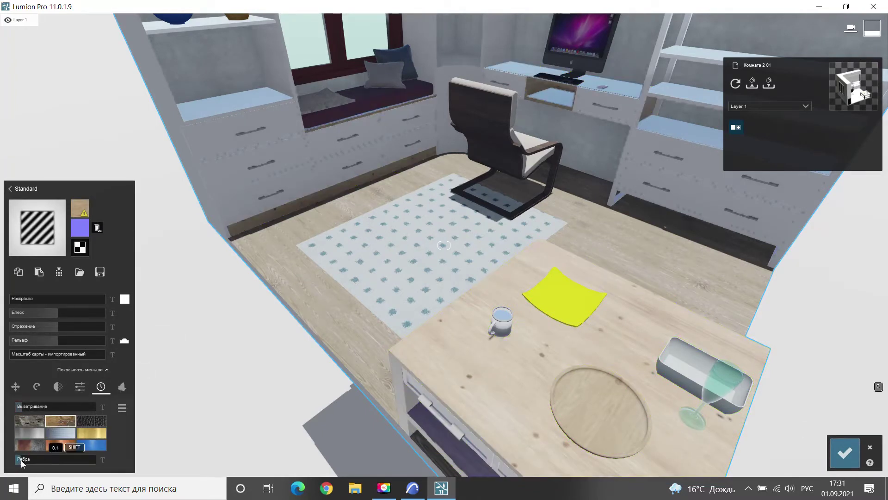
right_click_drag(365, 427, 370, 454)
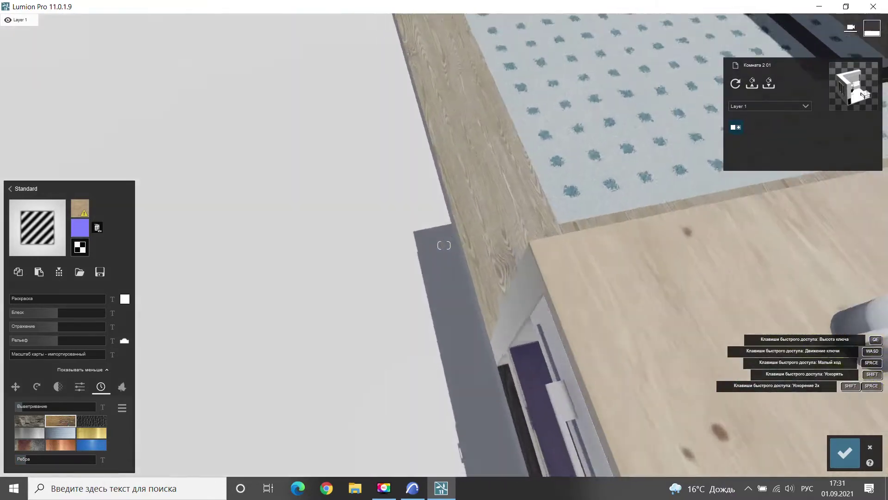
right_click_drag(444, 245, 444, 218)
key("s")
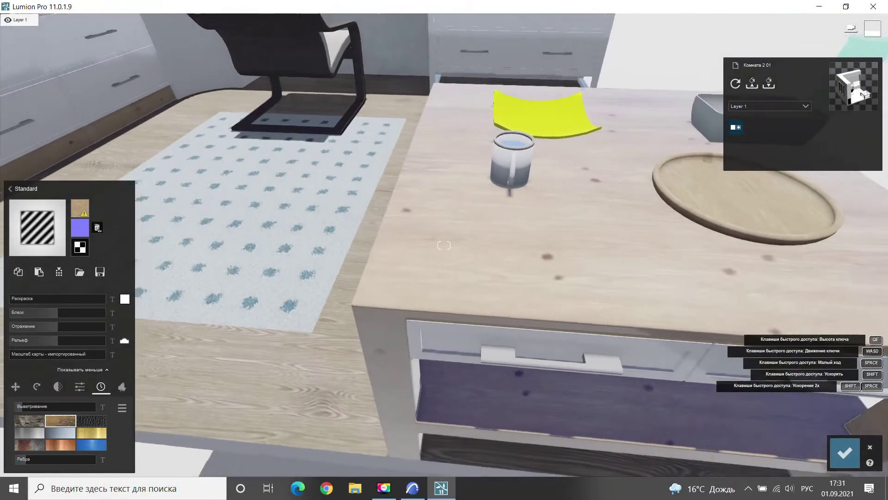
key("s")
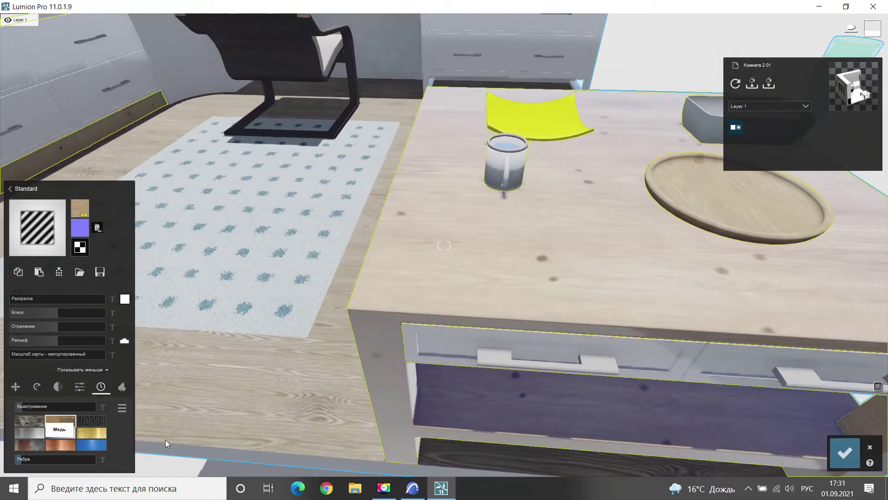
right_click_drag(165, 439, 138, 440)
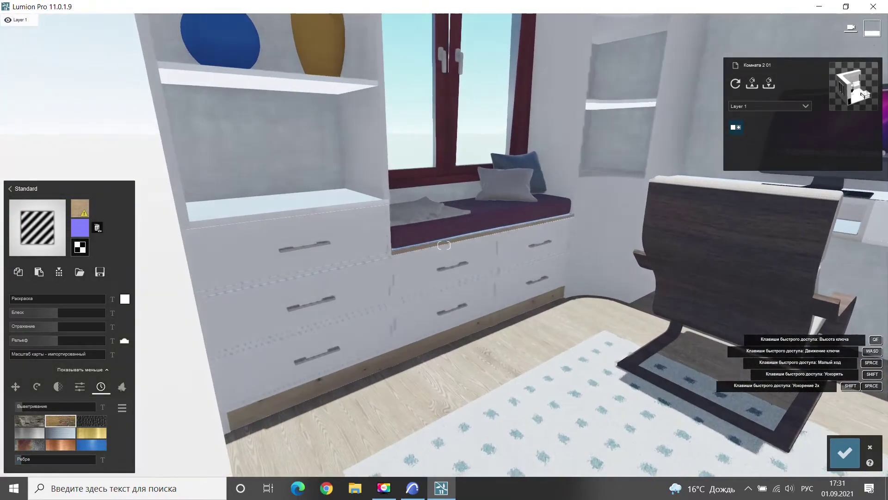
left_click(554, 343)
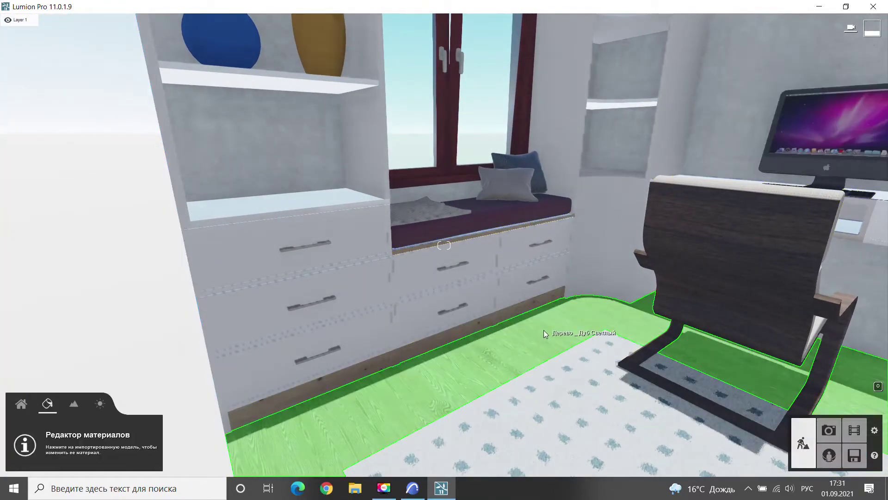
Give the drawer handles the Indoor Metal Aluminium material and keep it
left_click(543, 329)
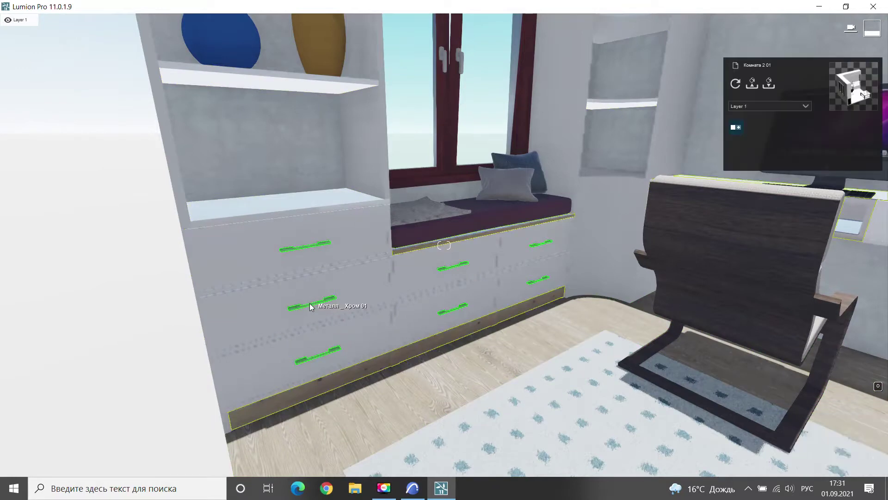
left_click(309, 304)
left_click(54, 166)
left_click(124, 194)
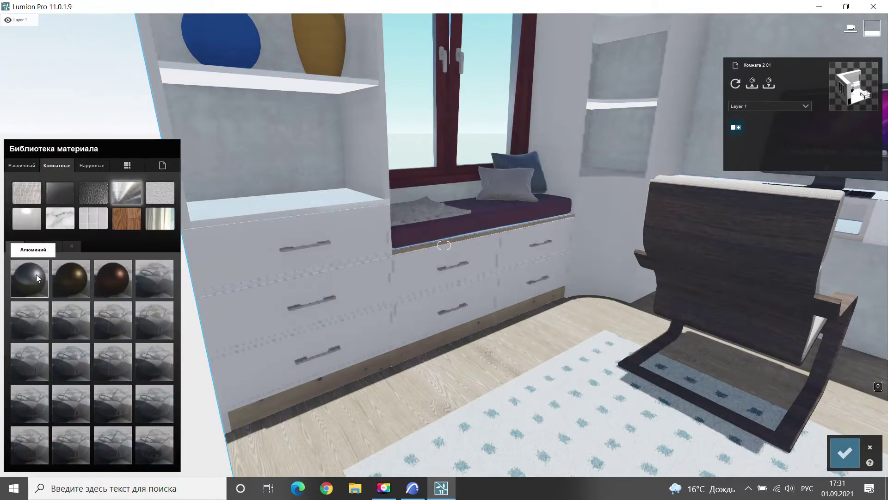
left_click(36, 273)
left_click(838, 451)
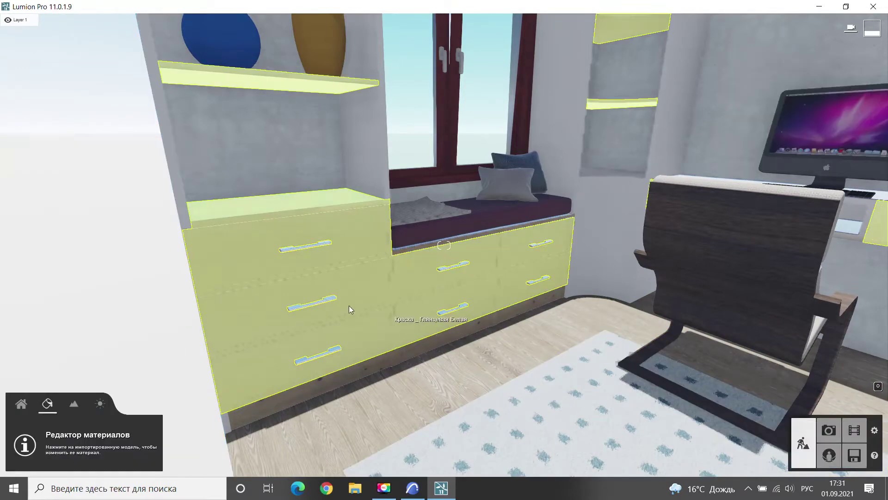
Adjust the handles' aluminium settings, then select the floor to show indoor wood materials
left_click(324, 300)
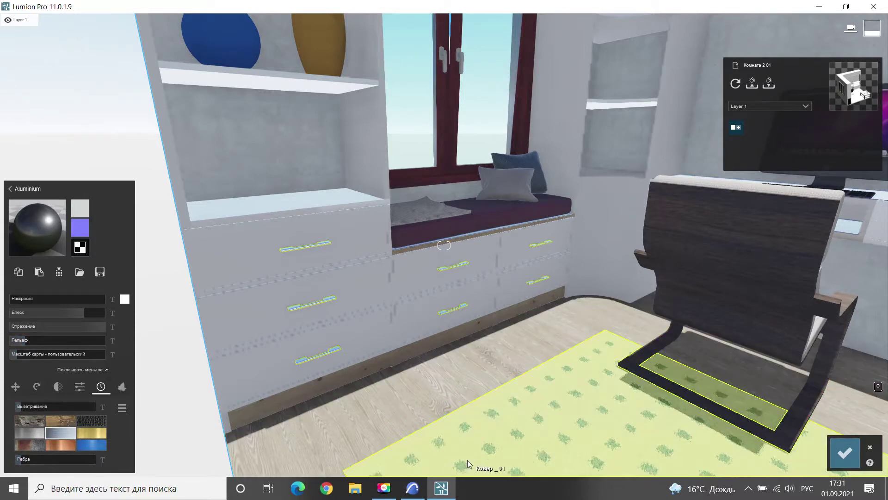
left_click(845, 452)
left_click(480, 373)
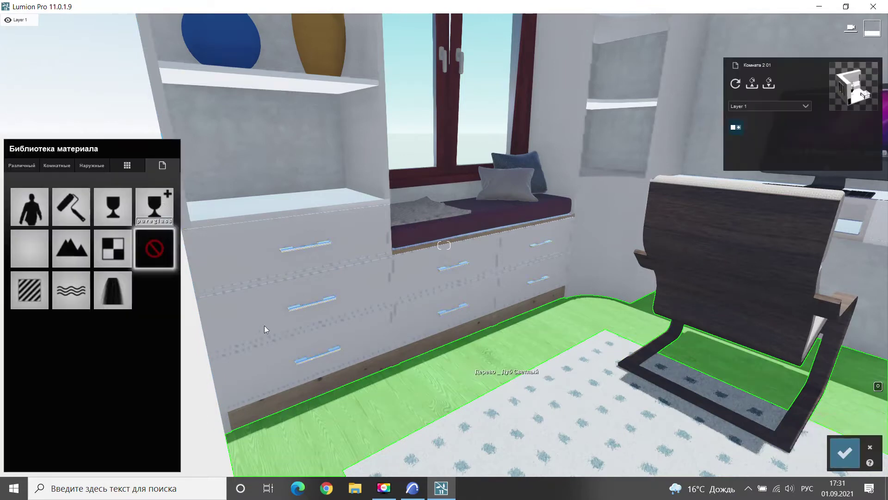
left_click(57, 165)
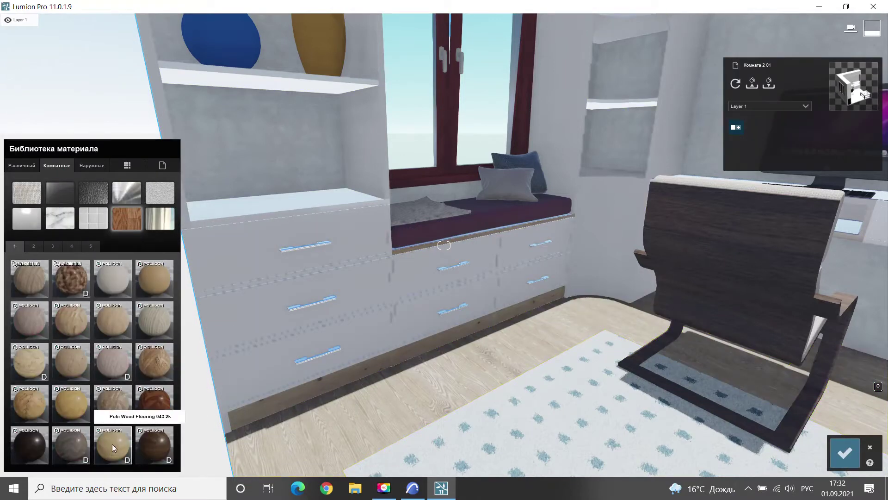
Apply a light wood material to the floor and keep it
left_click(111, 443)
left_click(844, 453)
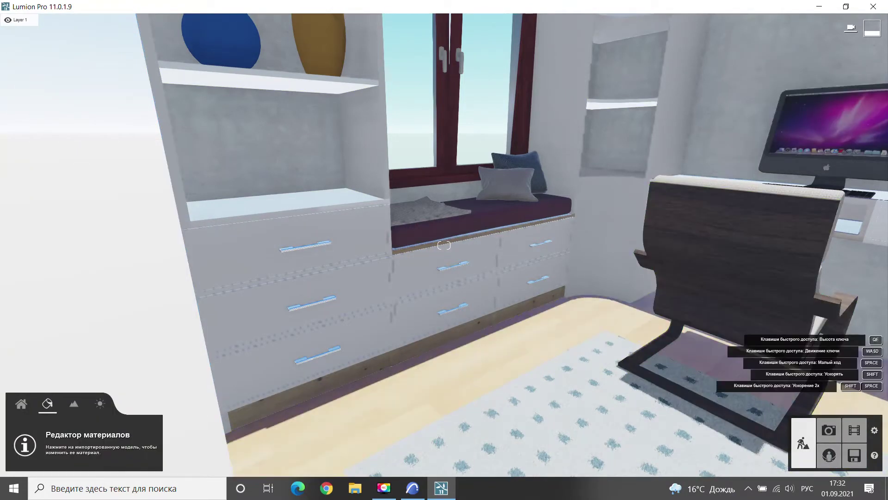
scroll(443, 245, "down", 10)
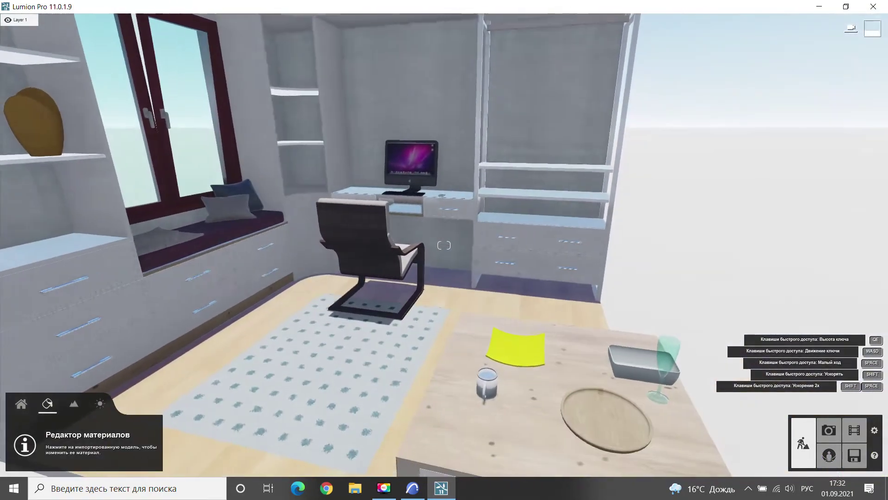
Give the chair frame a Standard material with slight Edges and Weathering, and confirm
left_click(369, 257)
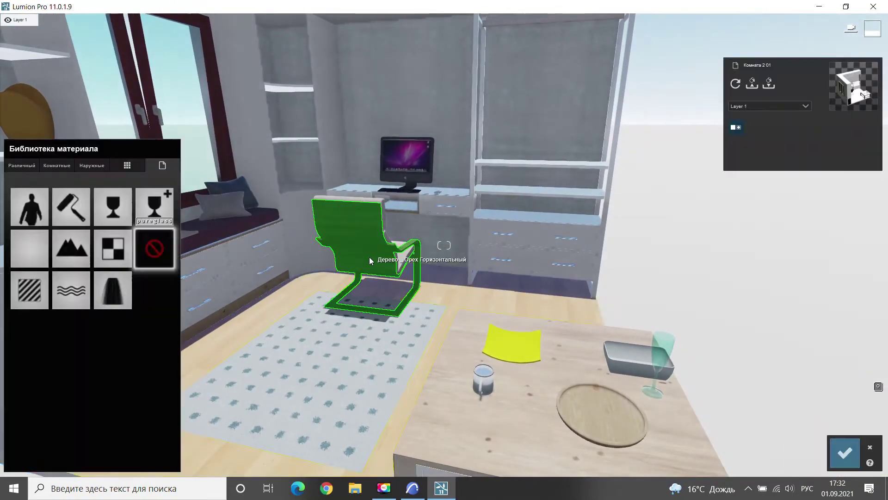
left_click(30, 295)
scroll(444, 245, "up", 5)
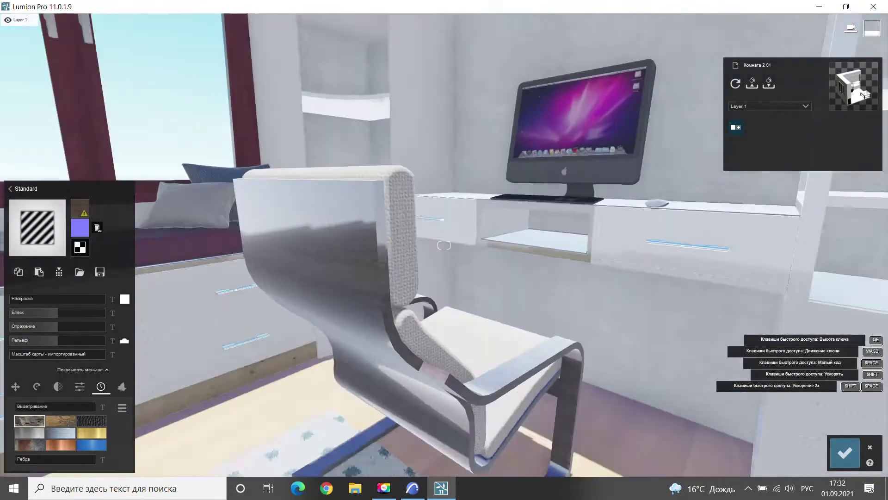
scroll(443, 246, "down", 5)
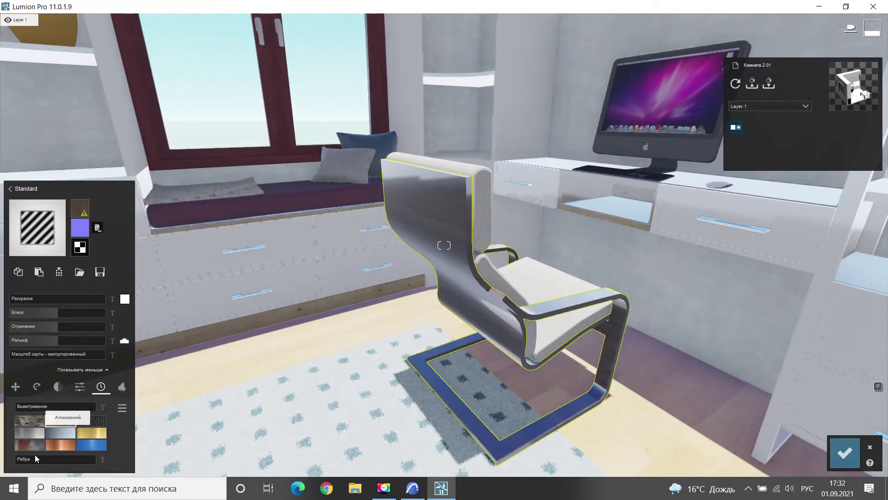
left_click_drag(35, 456, 26, 459)
mouse_move(377, 388)
right_mouse_down()
mouse_move(444, 277)
mouse_move(148, 409)
right_mouse_up()
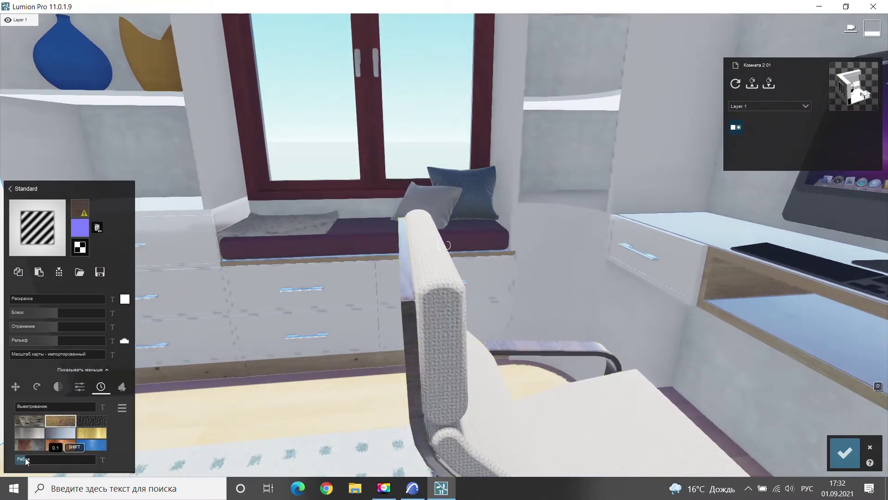
left_click(23, 408)
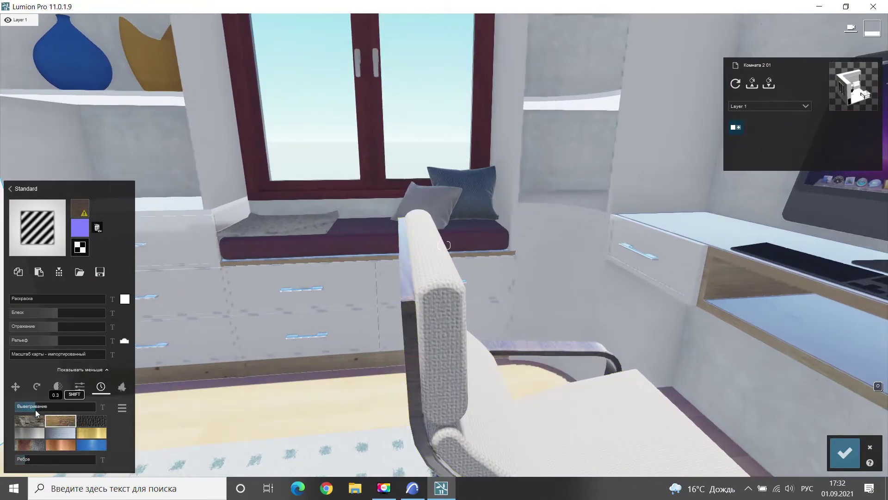
left_click(845, 453)
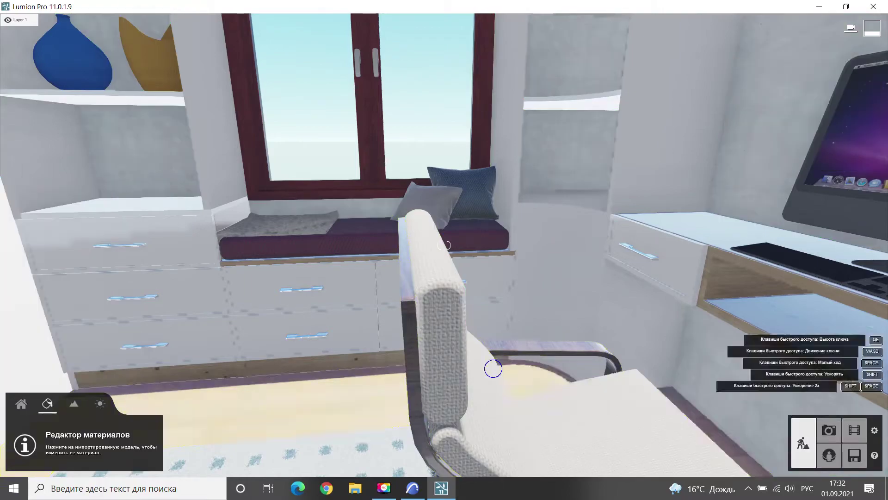
right_click_drag(492, 366, 416, 365)
mouse_move(444, 245)
right_mouse_down()
mouse_move(583, 245)
mouse_move(490, 371)
right_mouse_up()
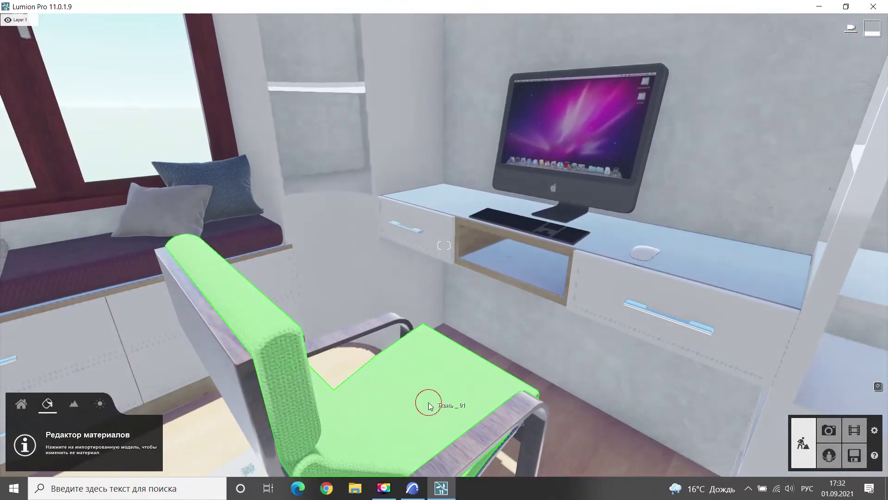
Cover the chair seat with the grey-blue Poliigon woven fabric from Indoor page 2
left_click(422, 402)
left_click(57, 165)
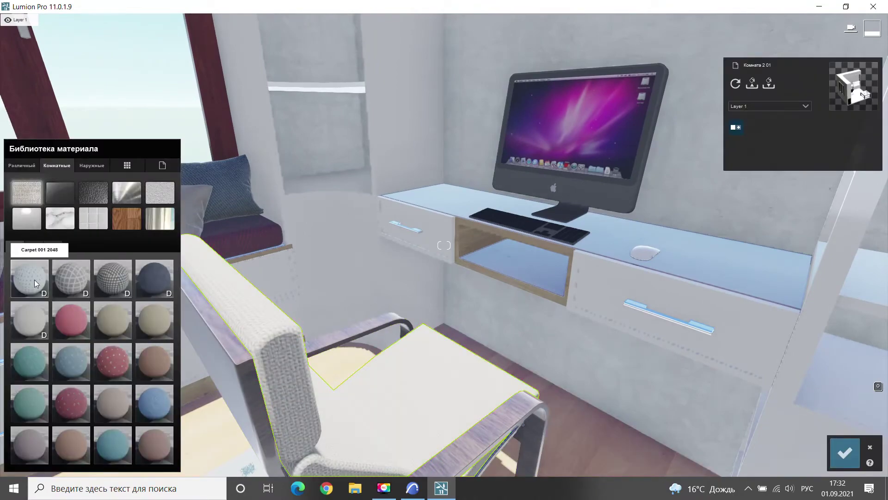
mouse_move(444, 245)
right_mouse_down()
mouse_move(398, 245)
mouse_move(407, 245)
right_mouse_up()
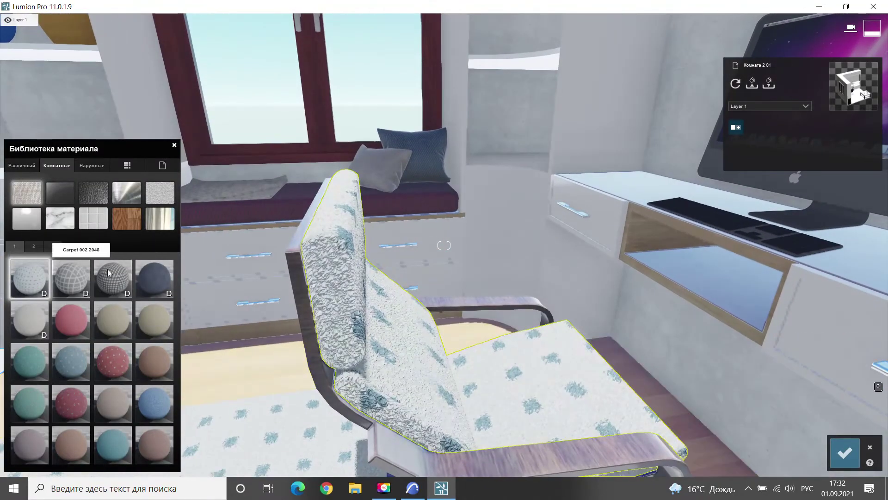
left_click(154, 278)
left_click(34, 246)
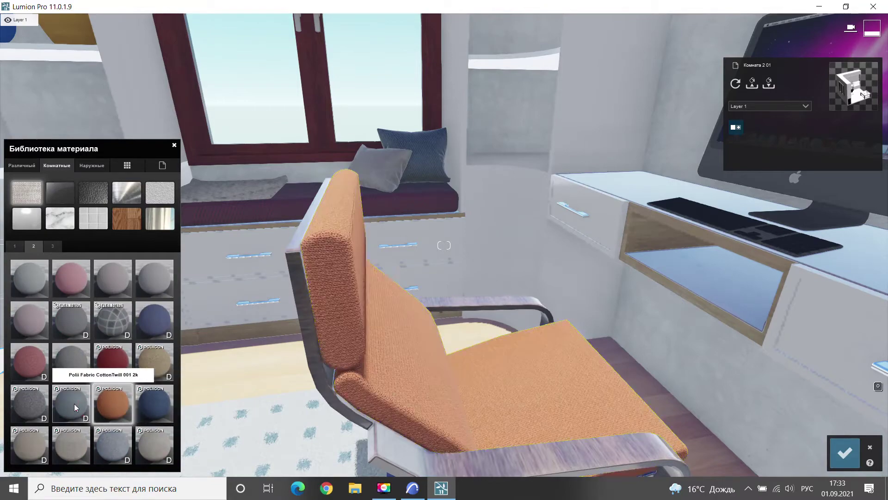
right_click_drag(71, 438, 794, 408)
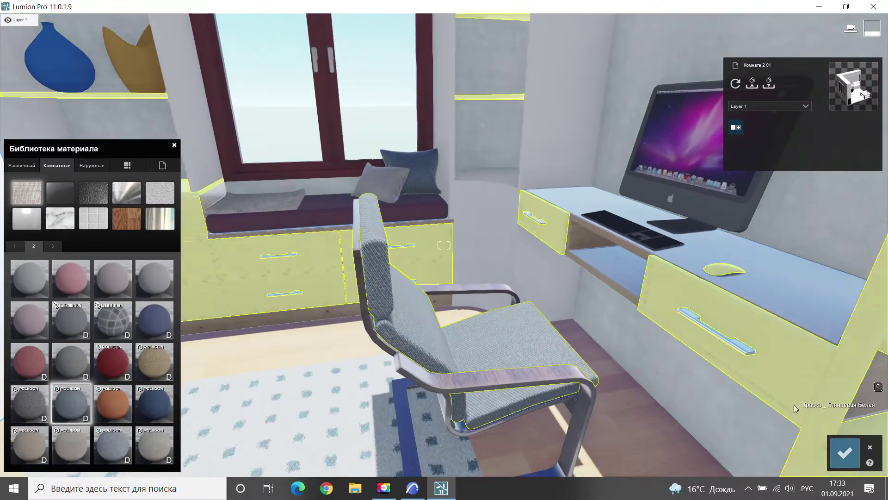
left_click(844, 452)
right_click_drag(845, 452, 878, 449)
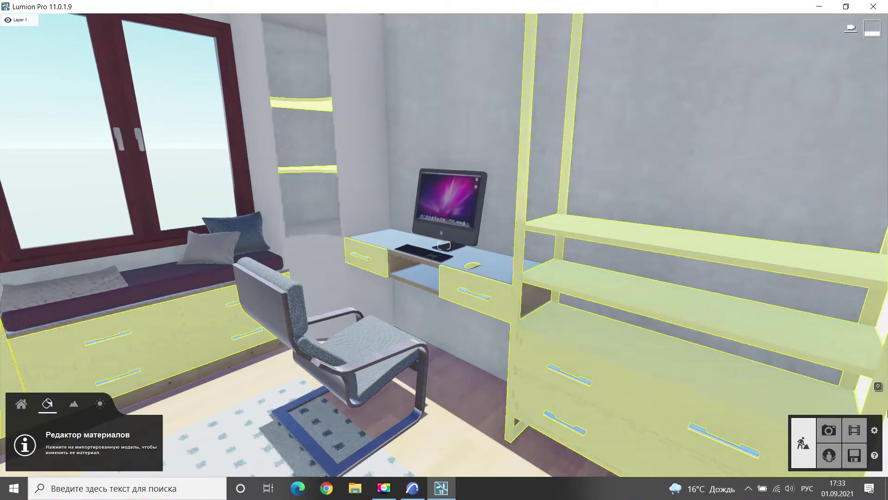
left_click(829, 430)
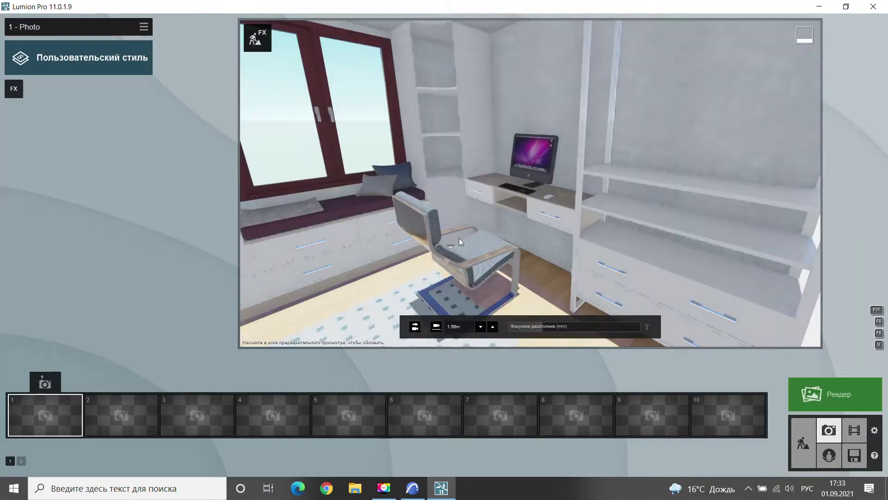
Zoom out to the whole room and apply the Realistic style
scroll(519, 246, "down", 5)
scroll(519, 243, "down", 5)
scroll(518, 238, "down", 3)
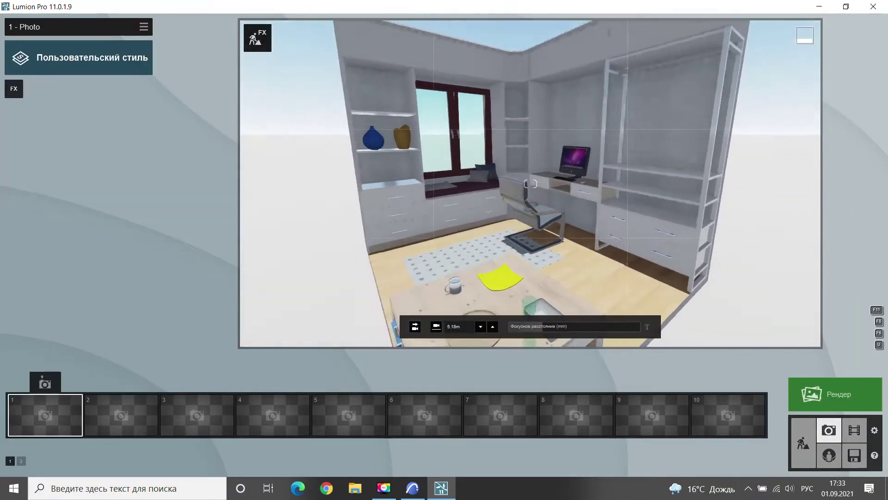
scroll(518, 233, "down", 2)
left_click(74, 57)
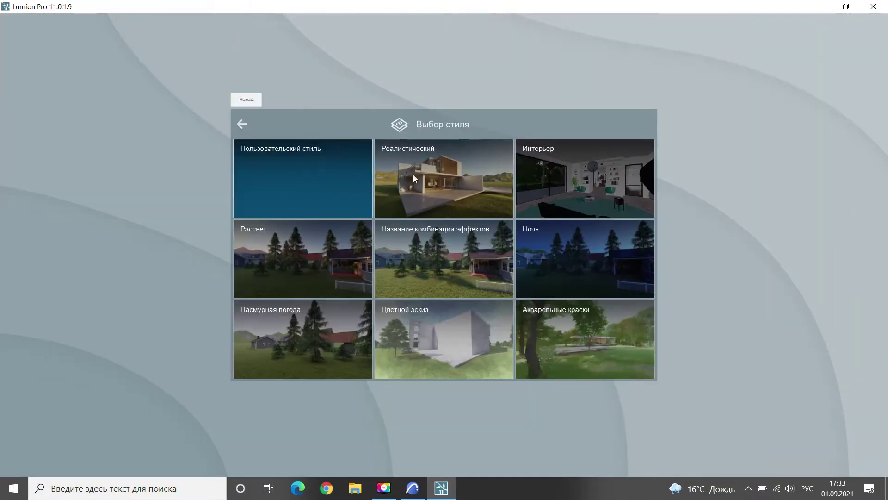
left_click(443, 186)
Set focal length to 38.5mm, lower the camera to 4.76m, and save as Photo 1
left_click_drag(547, 326, 561, 327)
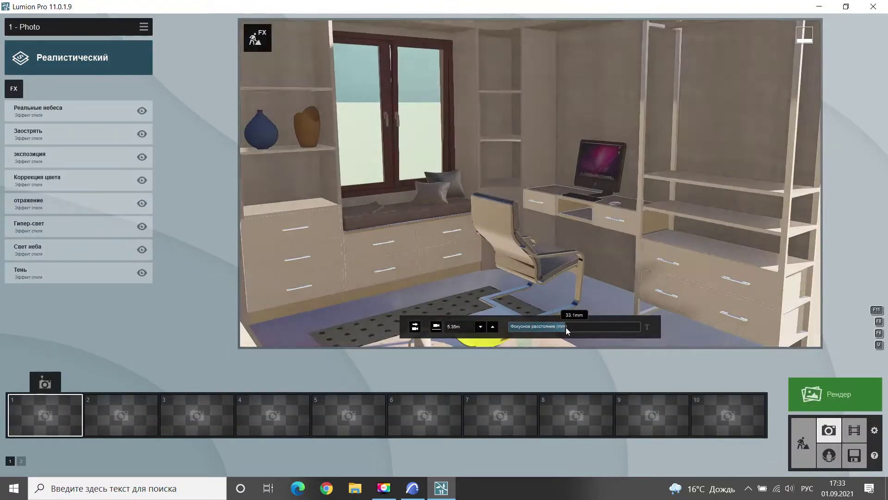
scroll(556, 267, "down", 3)
scroll(556, 259, "down", 3)
scroll(538, 261, "down", 3)
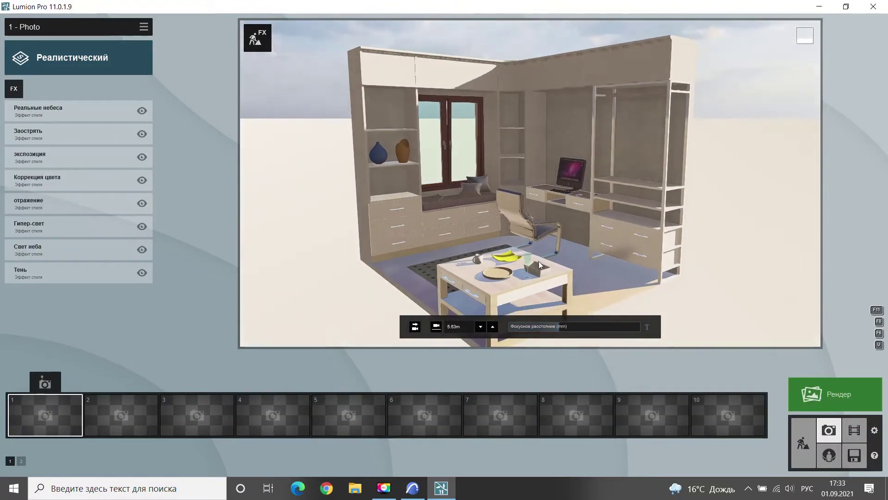
left_click(479, 333)
left_click(481, 327)
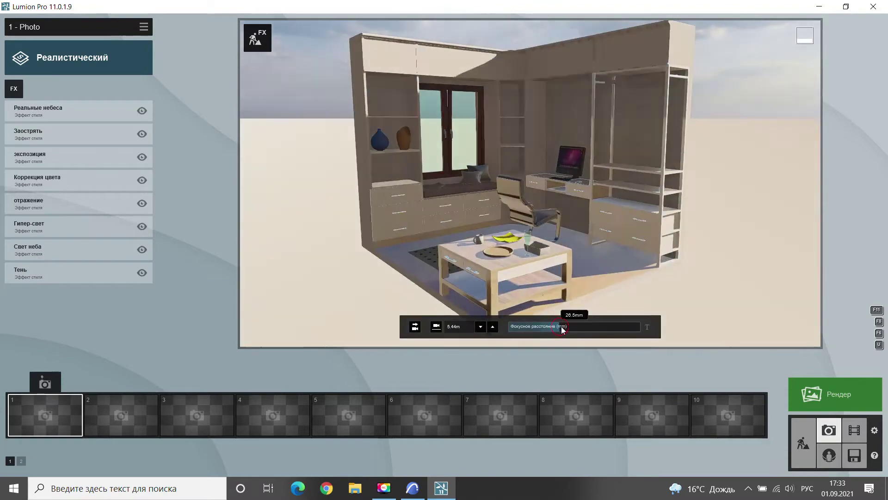
left_click_drag(561, 326, 570, 327)
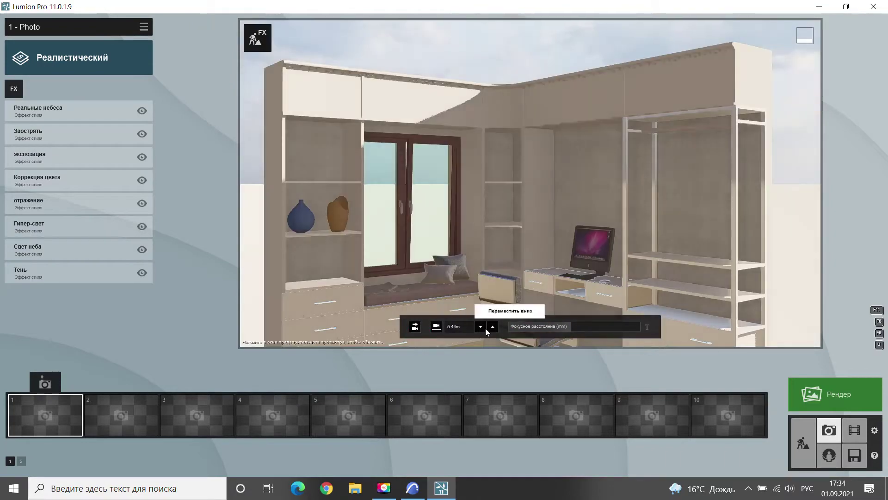
left_click(480, 326)
key("e")
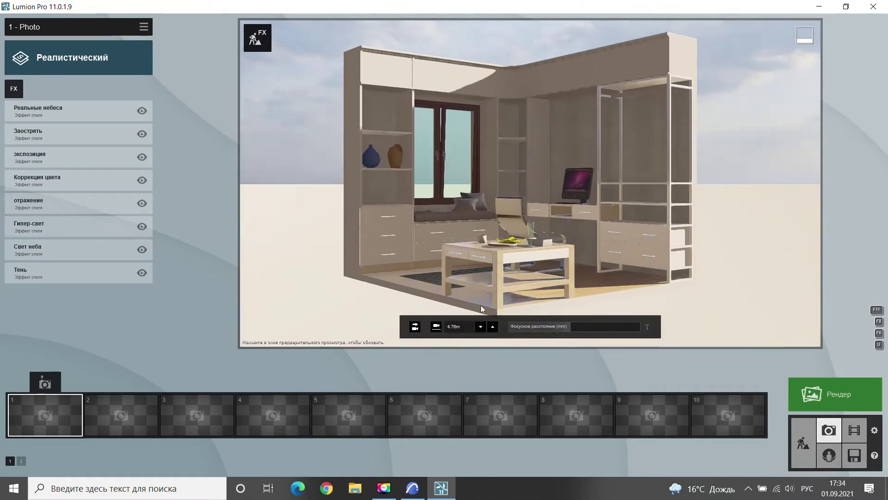
left_click(499, 273)
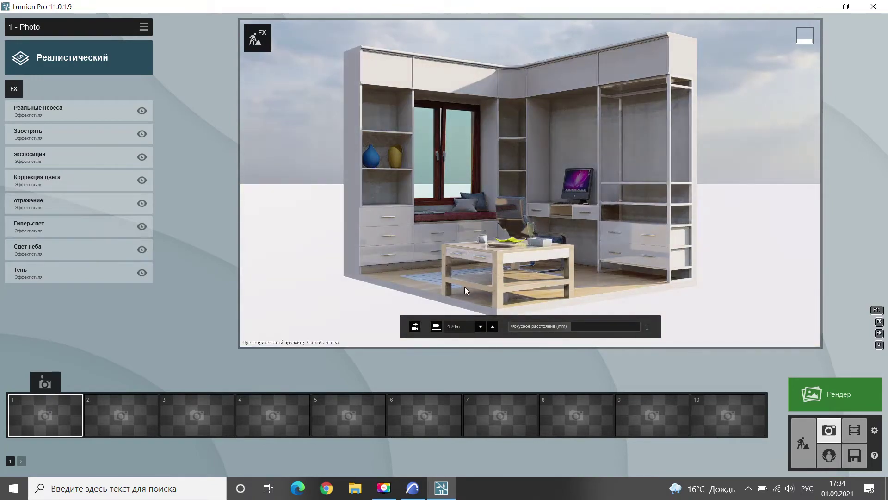
left_click(45, 383)
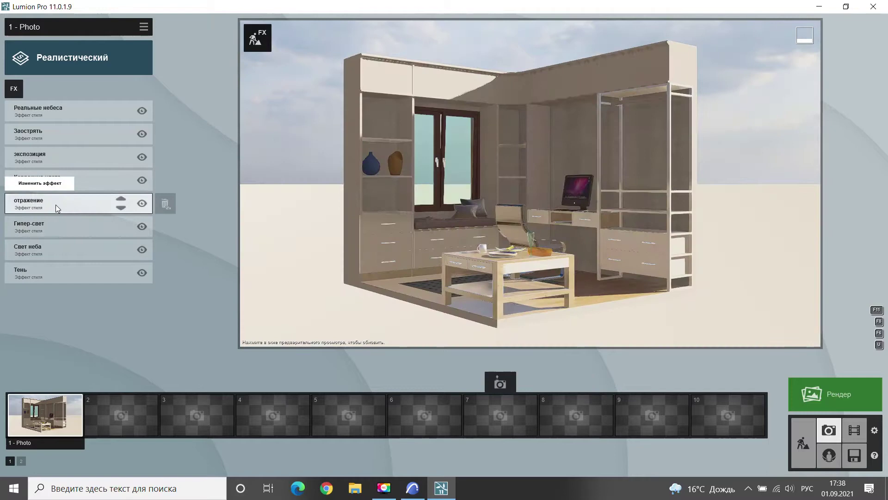
Add the floor as a reflection plane in Photo 1's Reflection effect
left_click(55, 205)
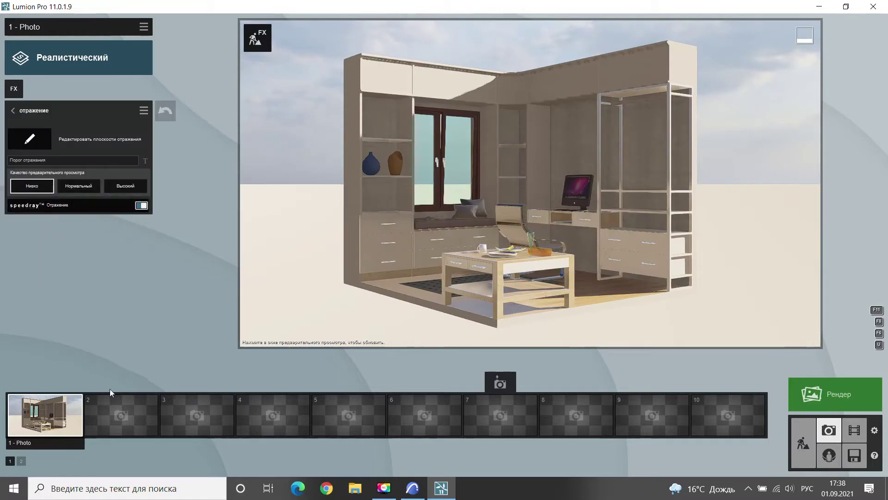
left_click(37, 139)
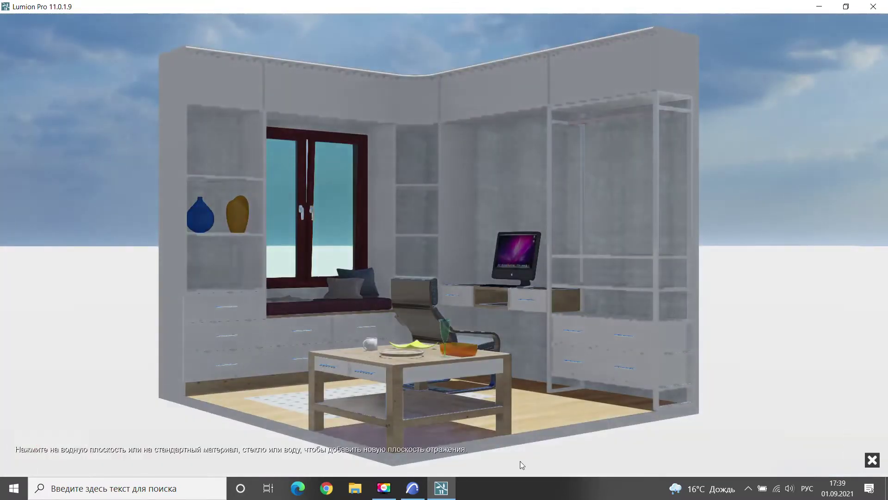
left_click(535, 407)
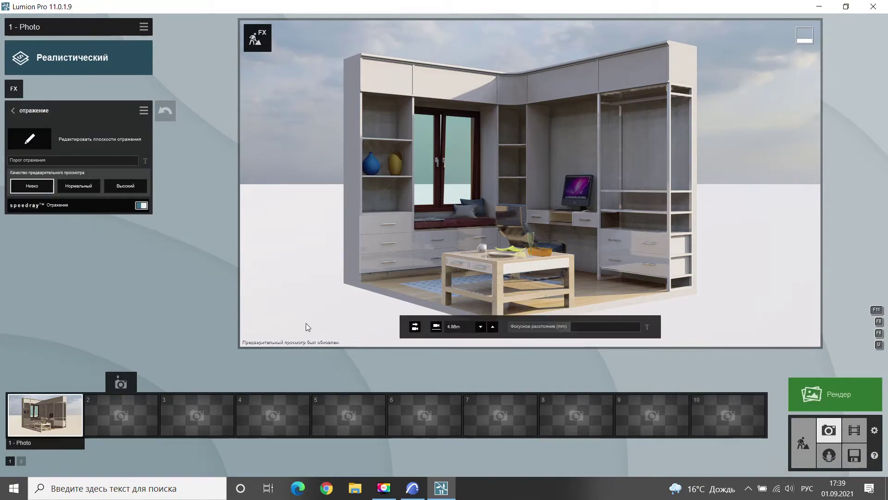
left_click(29, 139)
left_click(333, 431)
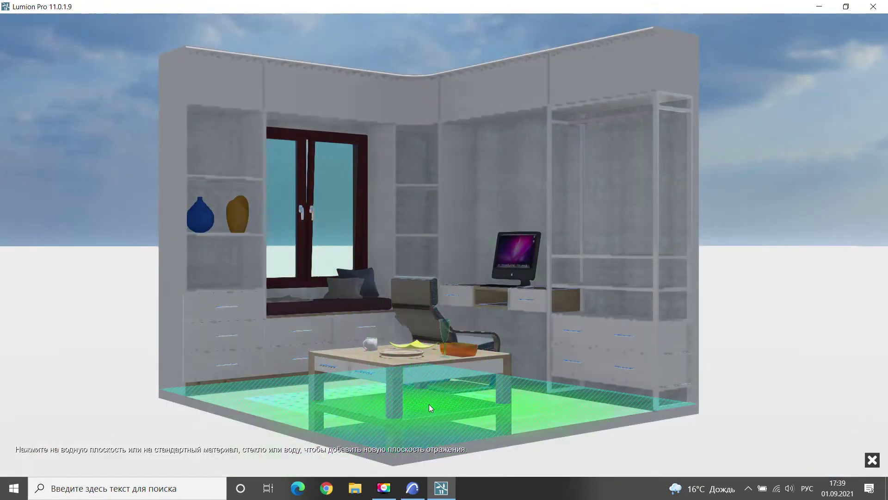
left_click(860, 429)
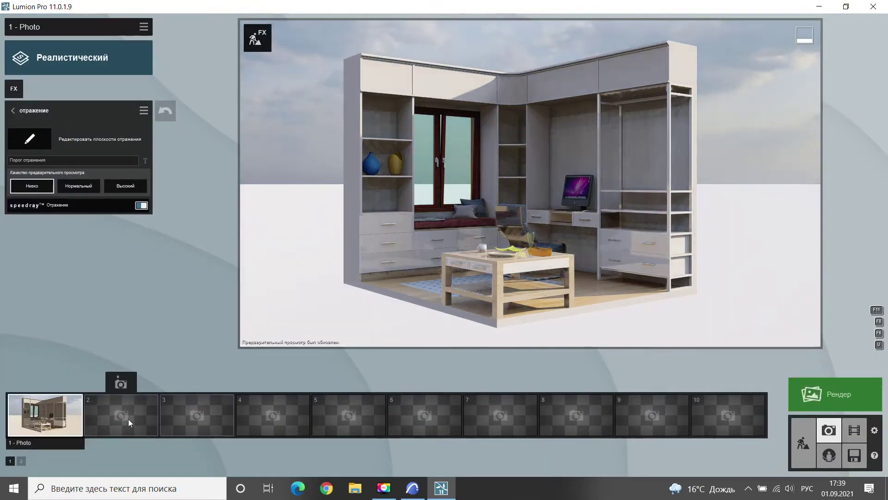
left_click(128, 418)
Save the view to Photo 2 and add enabled 2-Point Perspective and Orthographic View effects
left_click(126, 385)
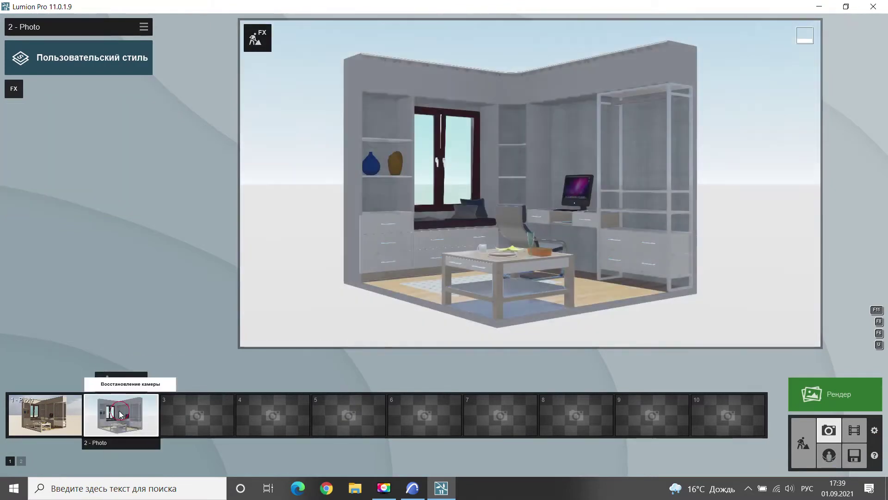
left_click(19, 91)
left_click(384, 164)
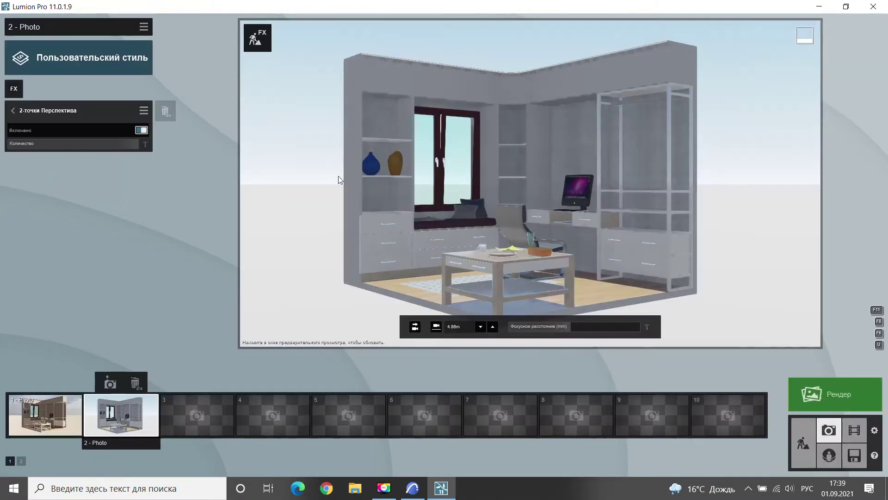
left_click(142, 130)
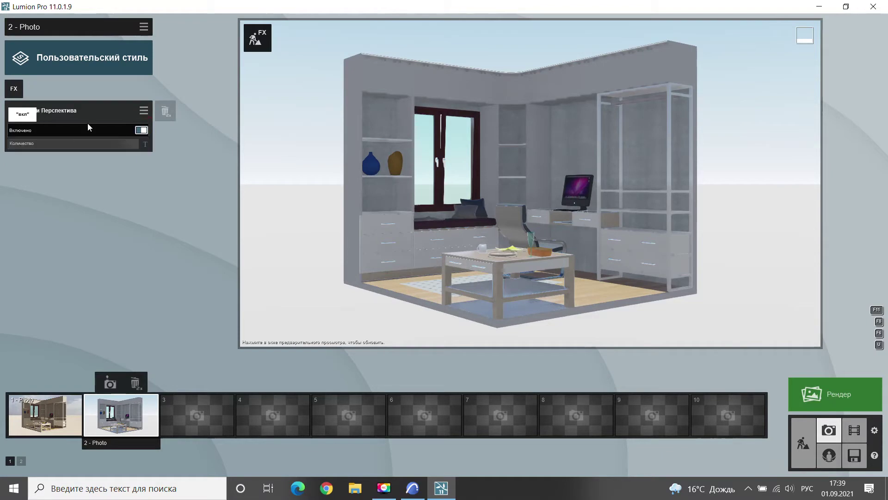
left_click(16, 92)
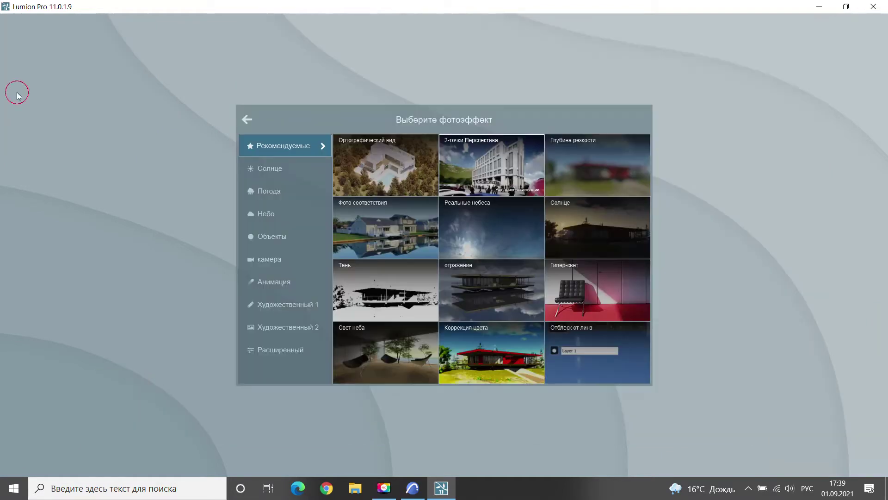
left_click(397, 157)
left_click(529, 263)
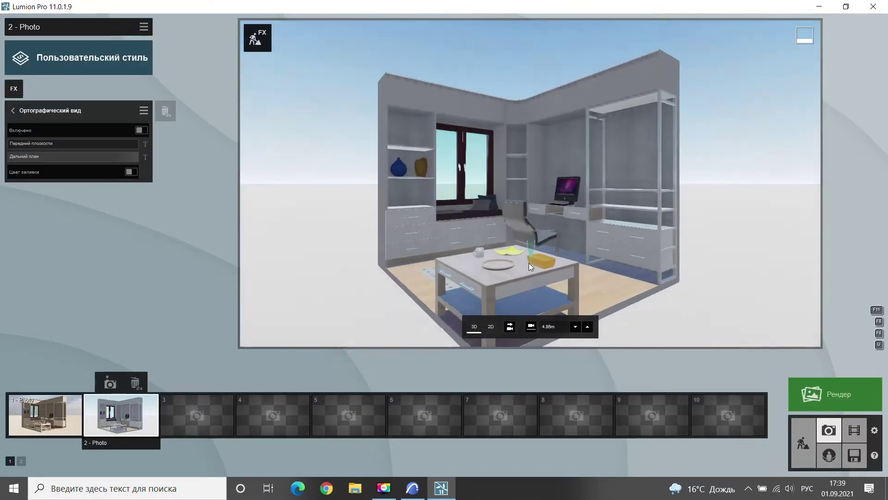
left_click(140, 131)
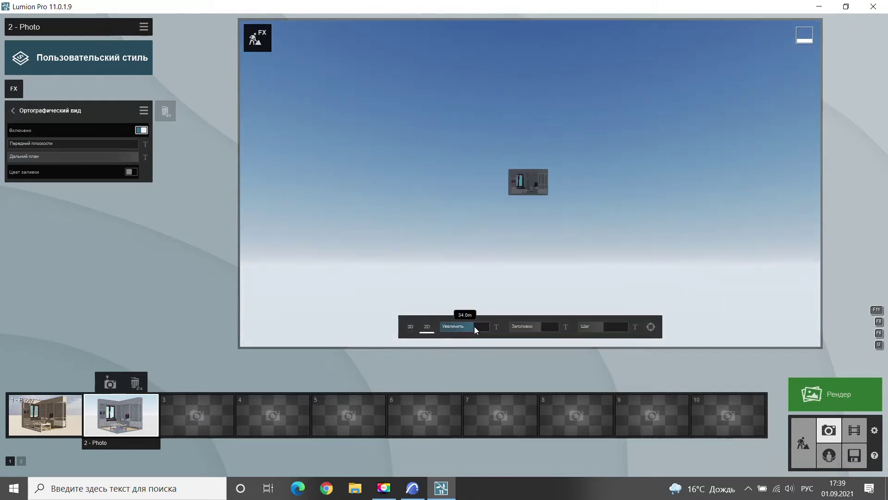
Frame the desk wall straight-on at heading 0°, recentre it, and clip the room's front
left_click_drag(470, 326, 478, 326)
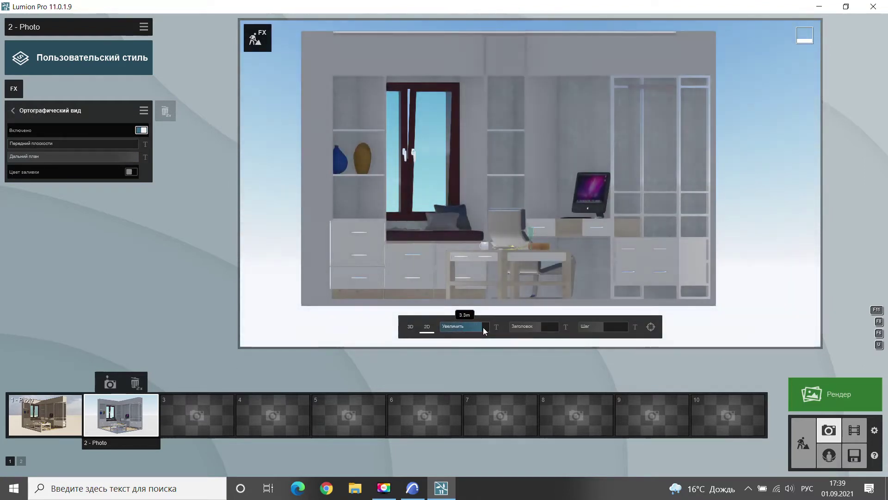
left_click(534, 329)
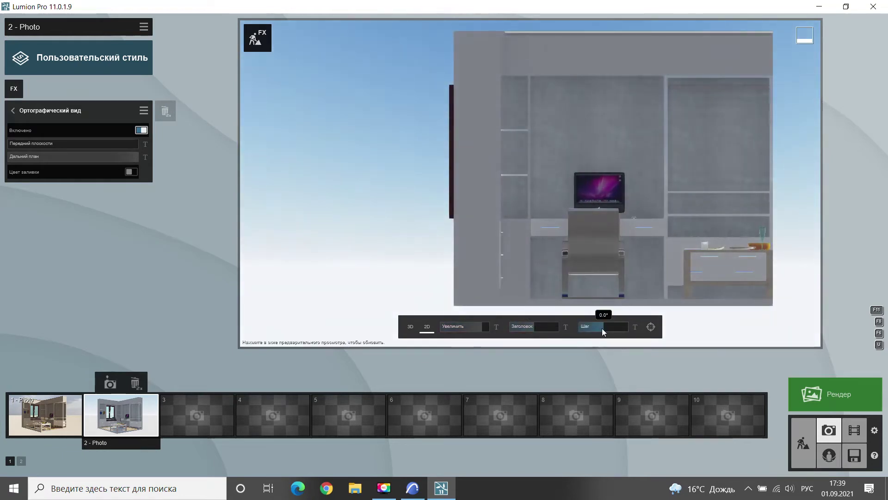
key("d")
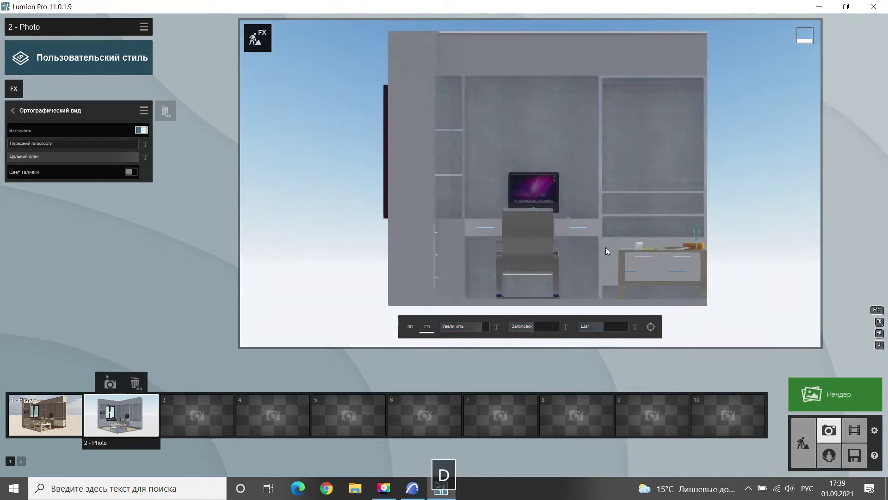
key("d")
mouse_move(607, 250)
middle_mouse_down()
mouse_move(601, 257)
mouse_move(615, 265)
middle_mouse_up()
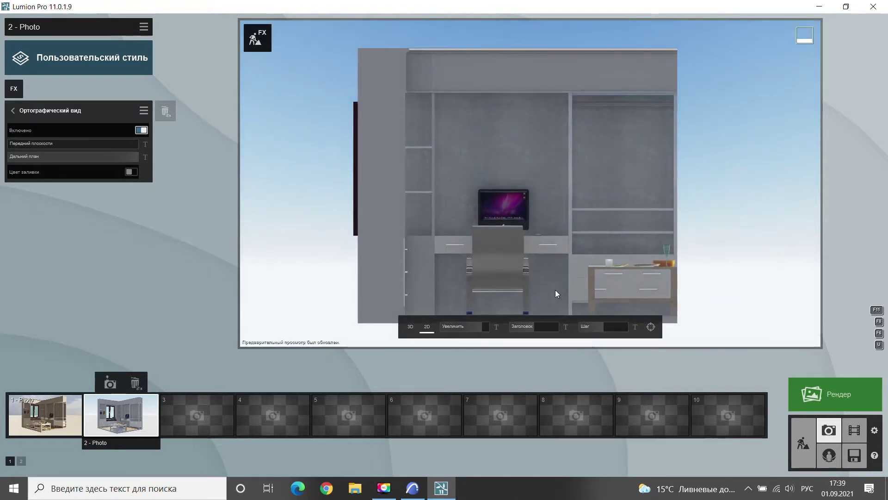
left_click_drag(37, 145, 1, 162)
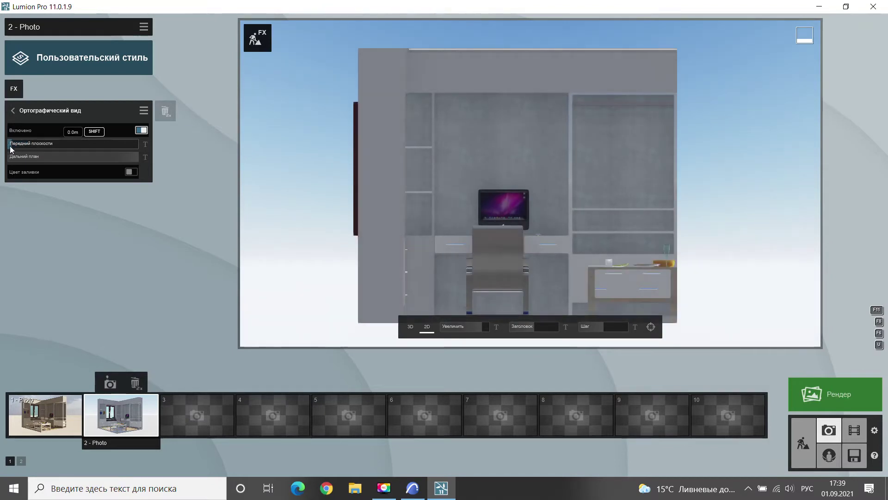
left_click(53, 118)
Apply Realistic style, remove 2-Point Perspective, and rotate the Real Skies heading for wall sunlight
left_click(79, 57)
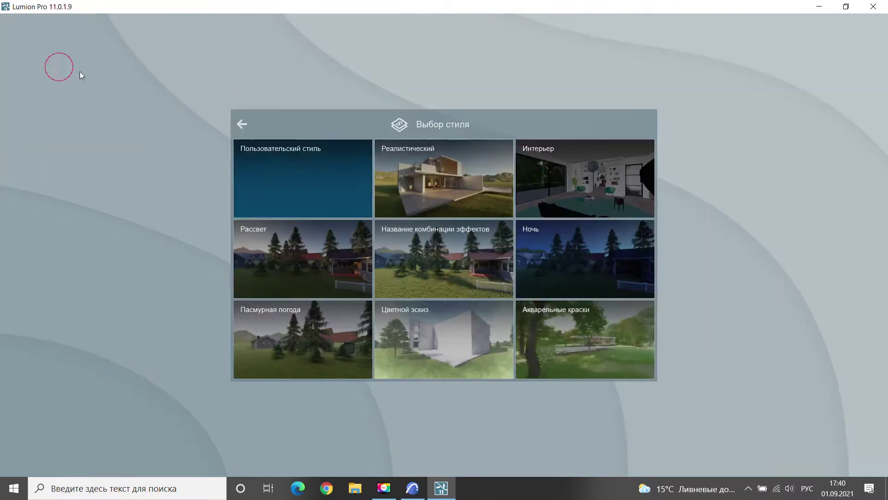
left_click(464, 184)
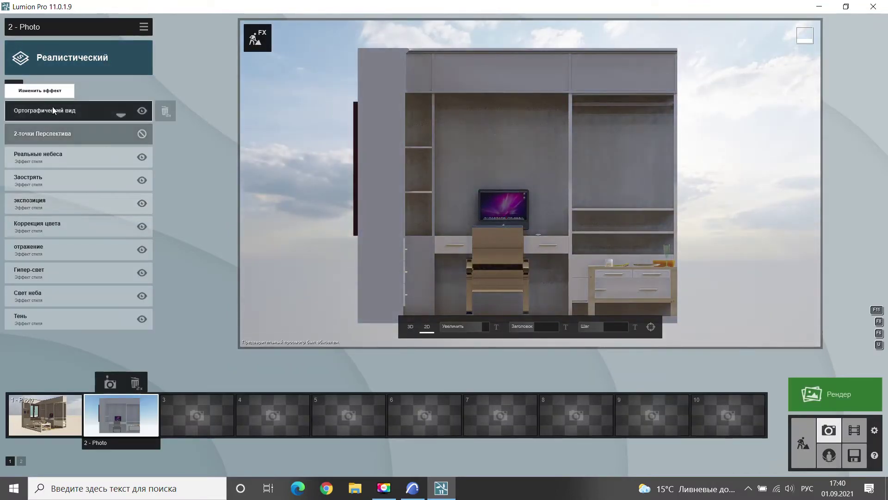
left_click(145, 135)
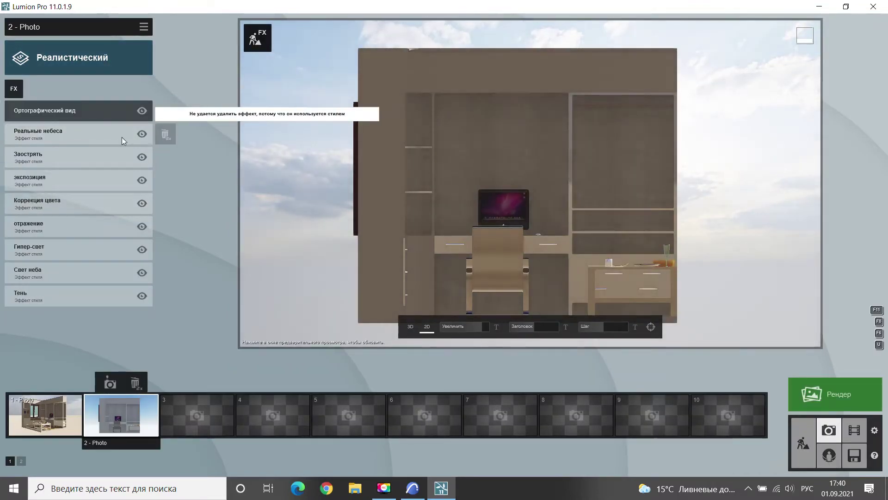
left_click(70, 134)
left_click_drag(78, 168, 9, 169)
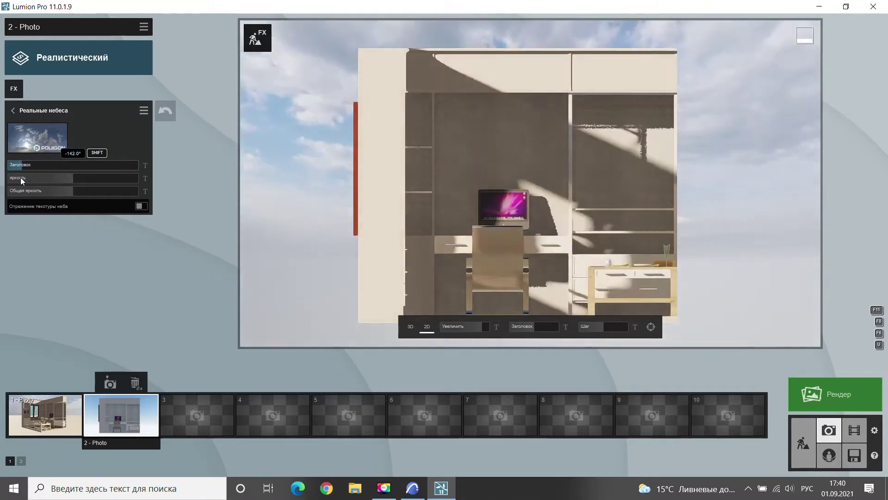
left_click(428, 199)
mouse_move(500, 415)
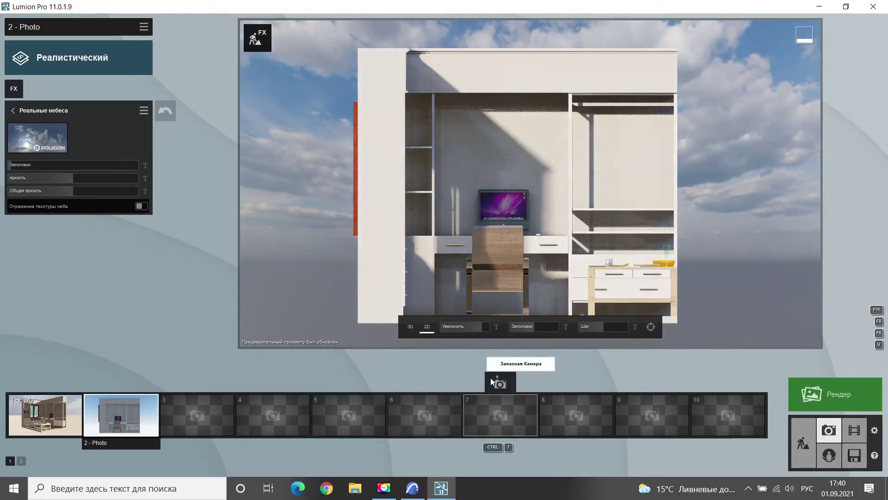
left_click(13, 111)
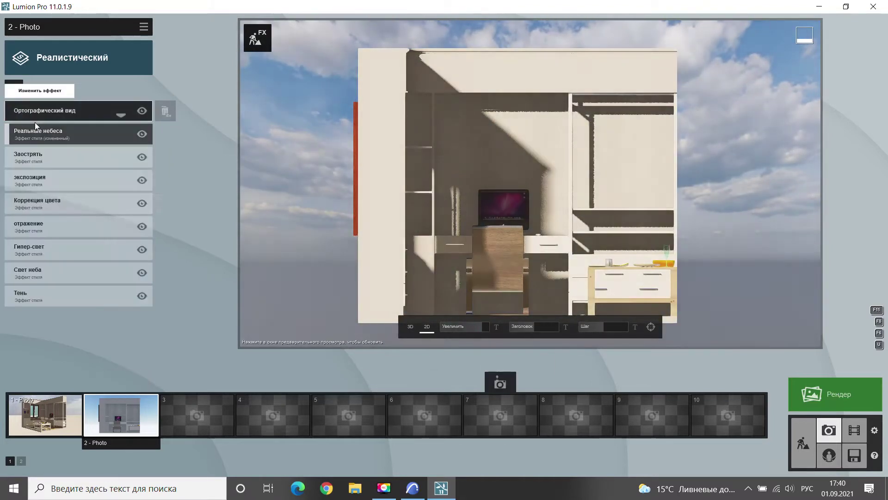
Give the orthographic view a white Fill Colour background, then move to photo slot 3
left_click(74, 112)
left_click(130, 171)
left_click(407, 252)
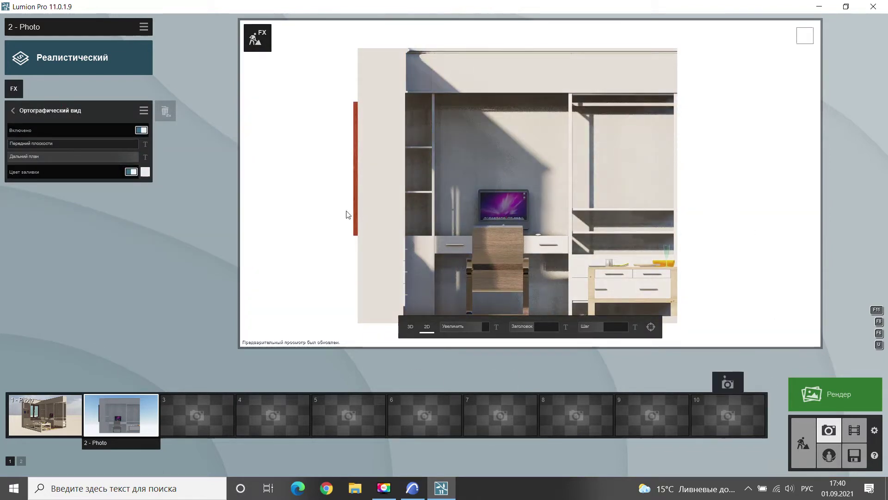
left_click(13, 112)
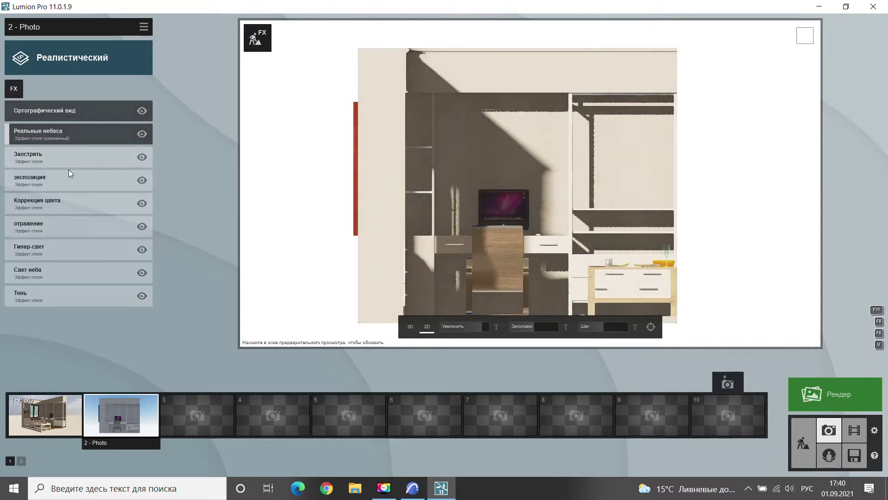
left_click(197, 415)
Save the view as photo 3 in Realistic style with Orthographic View added and enabled
left_click(200, 382)
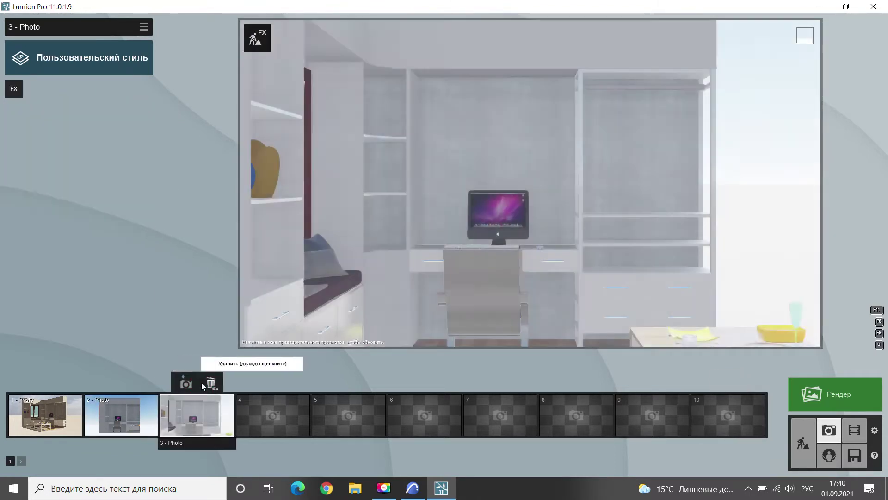
left_click(88, 58)
left_click(427, 197)
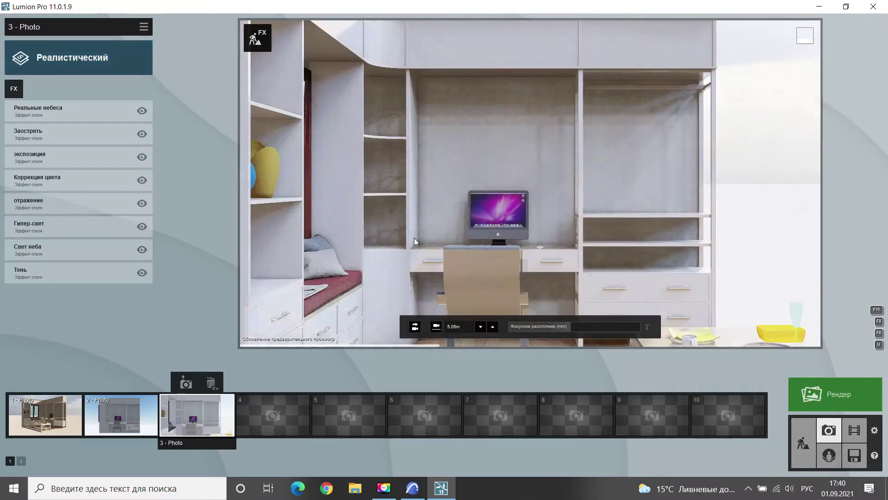
left_click(14, 88)
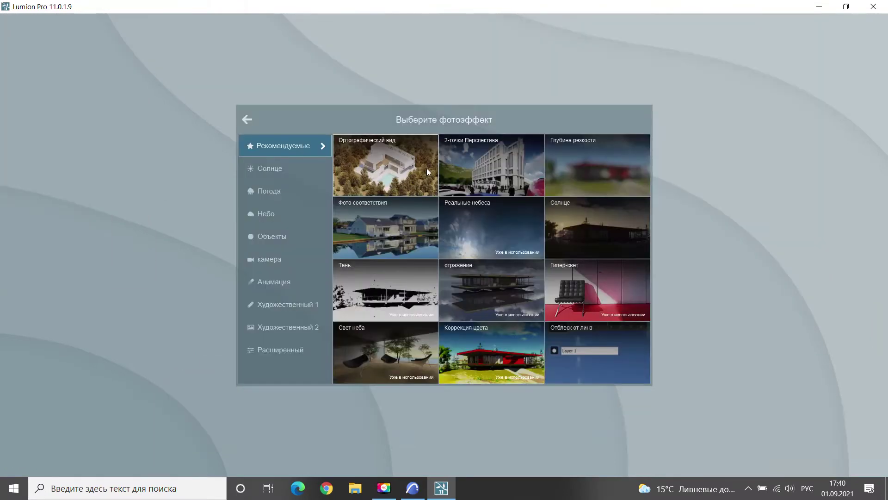
left_click(400, 162)
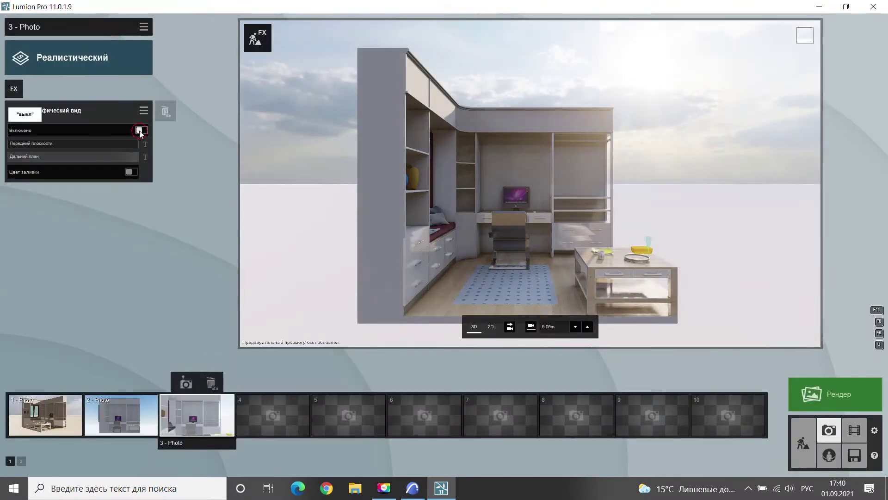
left_click(141, 131)
Aim the orthographic view at the window wall, zoom in, update photo 3, and set a white background
mouse_move(532, 326)
left_mouse_down()
mouse_move(512, 326)
mouse_move(543, 326)
left_mouse_up()
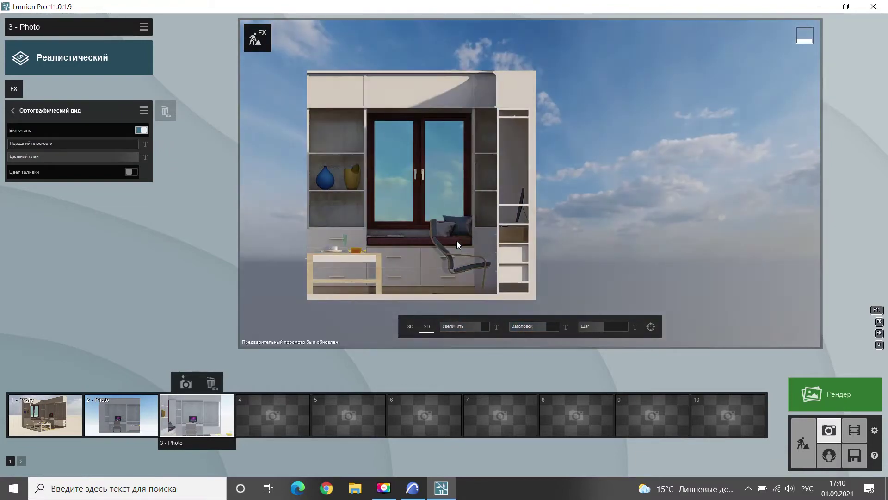
mouse_move(457, 243)
middle_mouse_down()
mouse_move(518, 241)
mouse_move(512, 227)
middle_mouse_up()
scroll(490, 236, "up", 2)
scroll(513, 227, "up", 1)
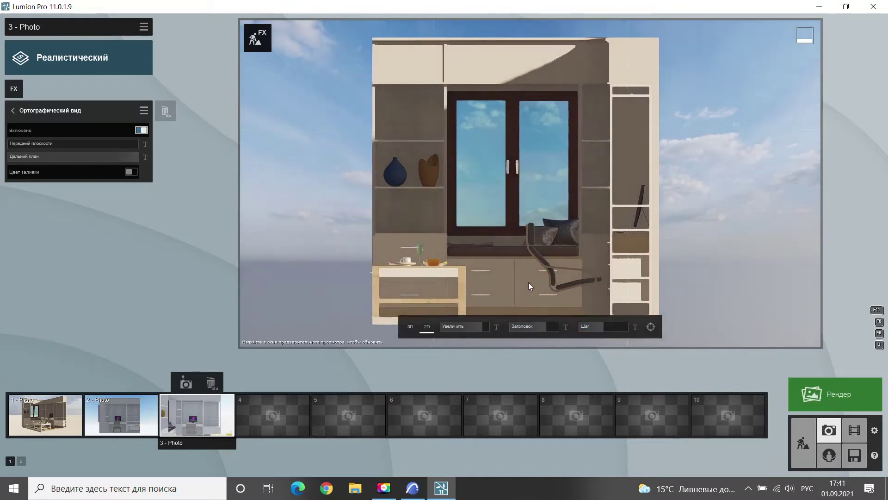
left_click(196, 385)
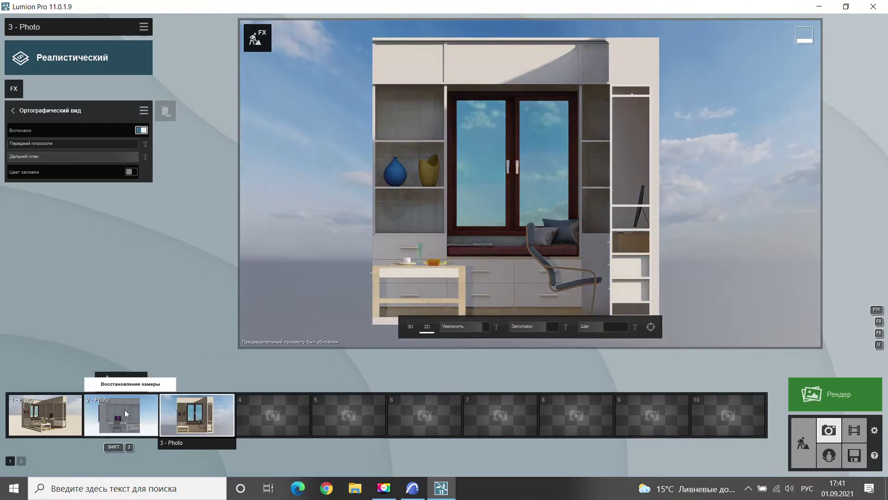
left_click(131, 172)
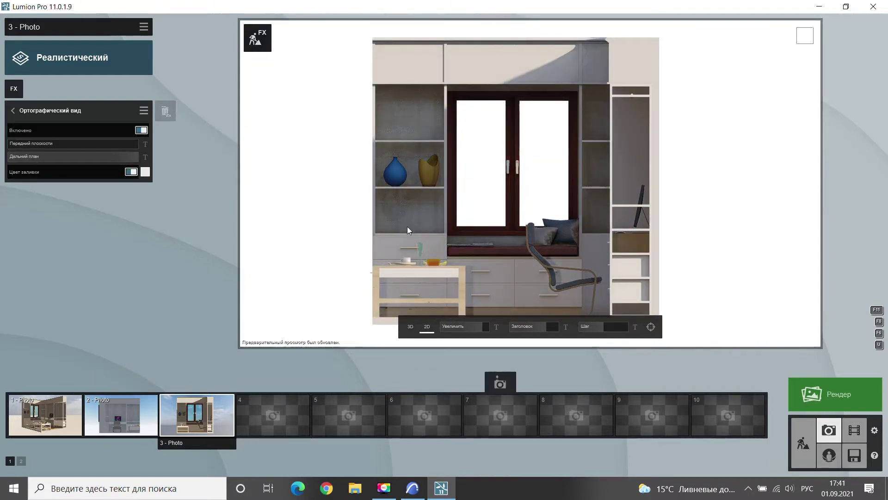
left_click(13, 110)
left_click(62, 136)
Rotate the Real Skies heading to light the window wall and update photo 3
mouse_move(84, 165)
left_mouse_down()
mouse_move(55, 167)
mouse_move(109, 183)
mouse_move(90, 179)
left_mouse_up()
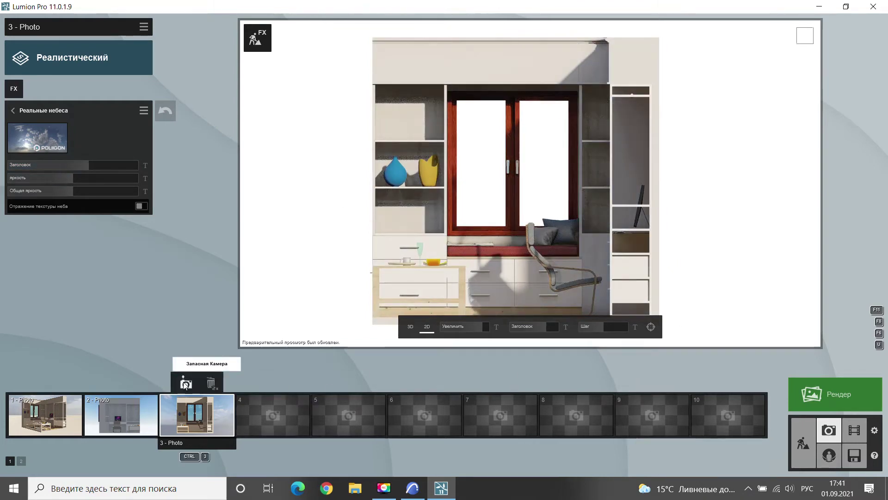
left_click(185, 384)
mouse_move(463, 326)
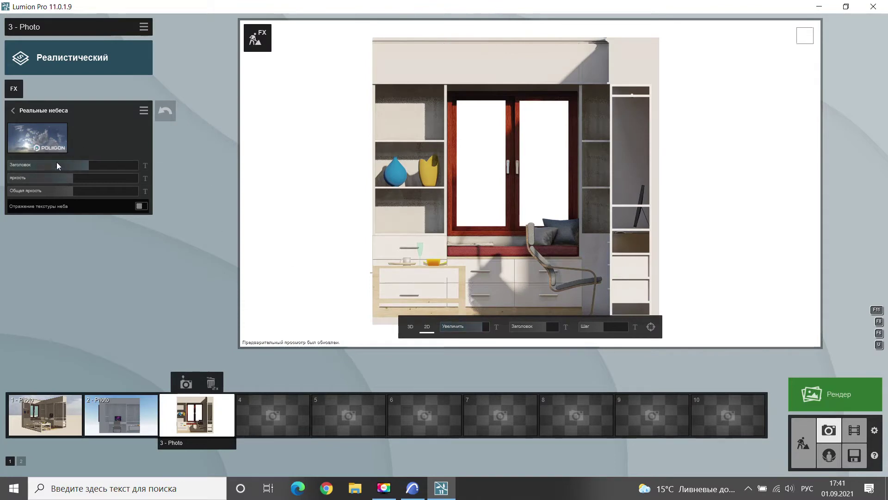
left_click(56, 111)
Raise the orthographic Front plane clip to 2.1m, refresh the preview, and select photo slot 4
left_click(60, 114)
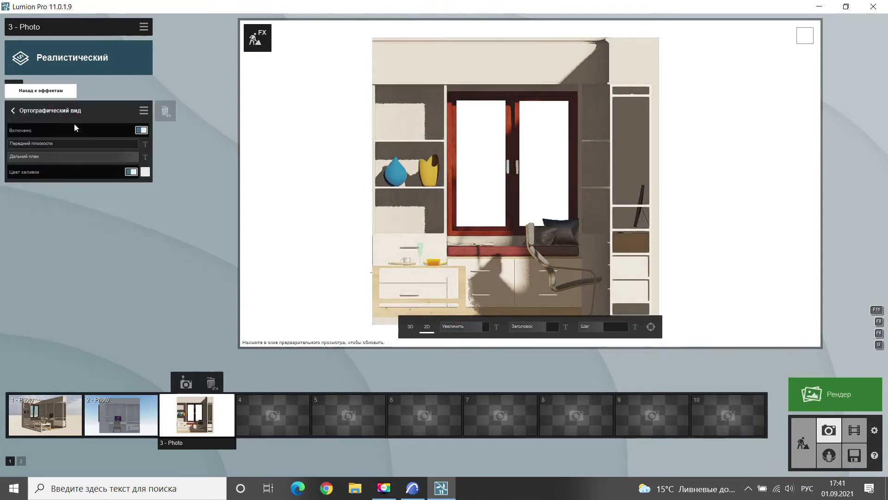
mouse_move(21, 141)
left_mouse_down()
mouse_move(39, 143)
mouse_move(30, 144)
left_mouse_up()
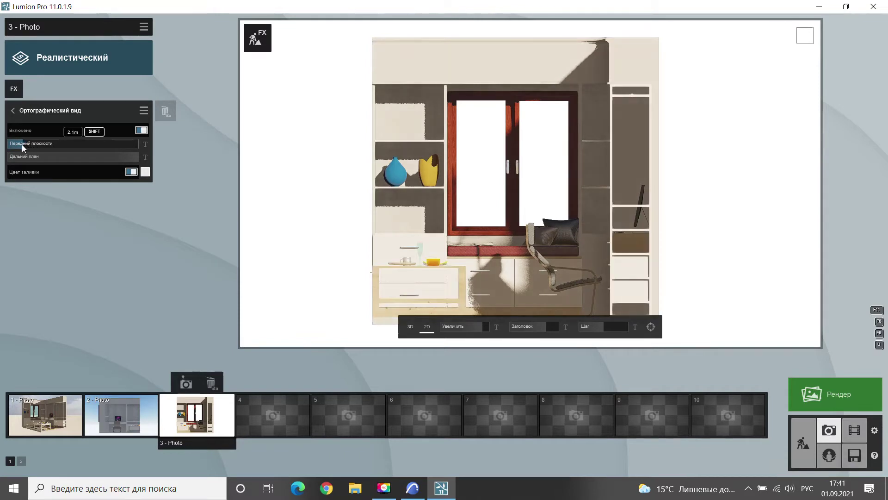
left_click(12, 113)
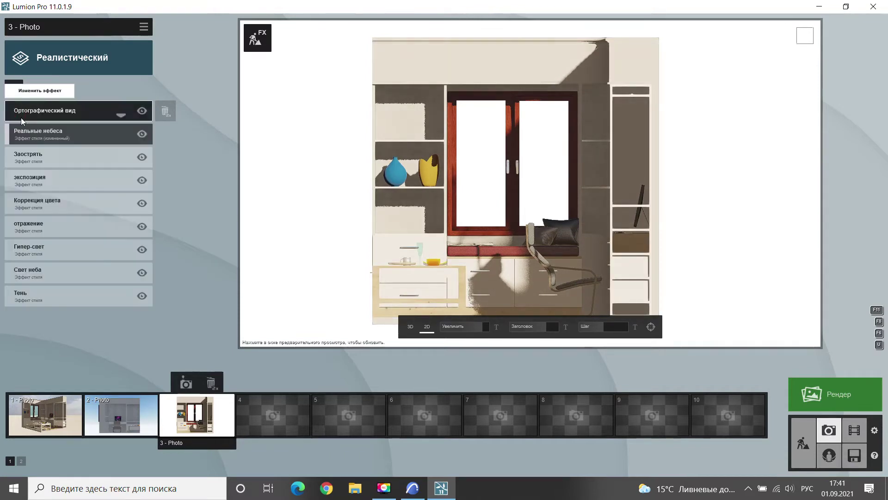
left_click(412, 189)
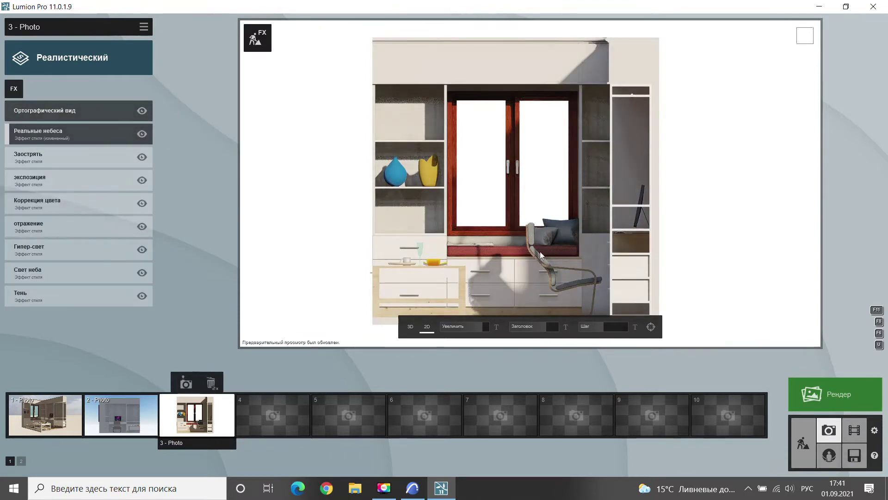
mouse_move(500, 414)
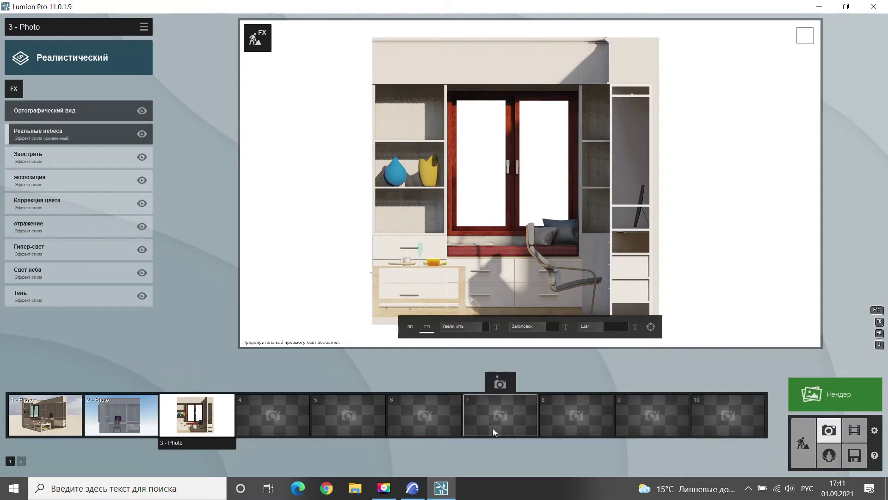
left_click(270, 409)
Apply the Realistic style to photo 4 and add an enabled Orthographic View effect
left_click(93, 64)
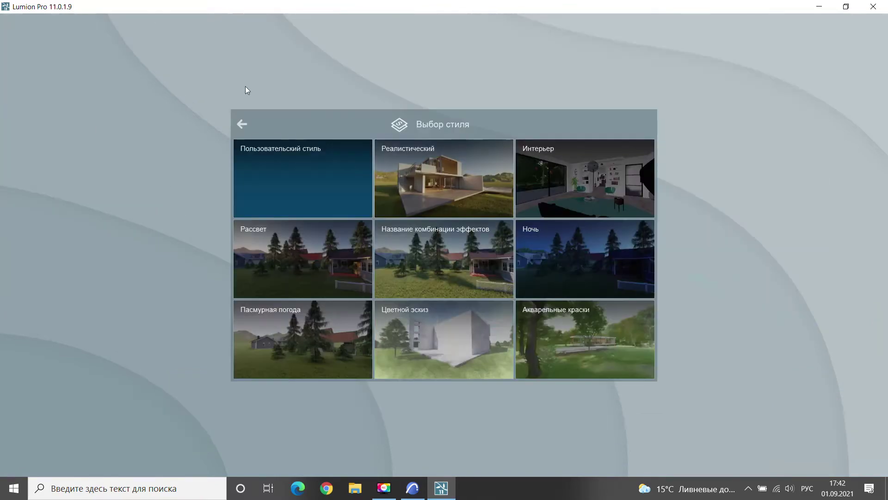
left_click(432, 174)
scroll(441, 190, "down", 5)
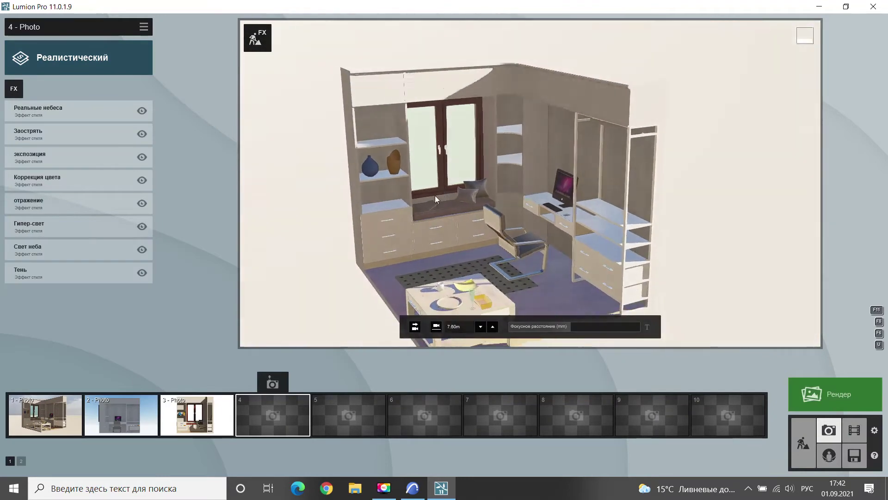
scroll(435, 282, "up", 3)
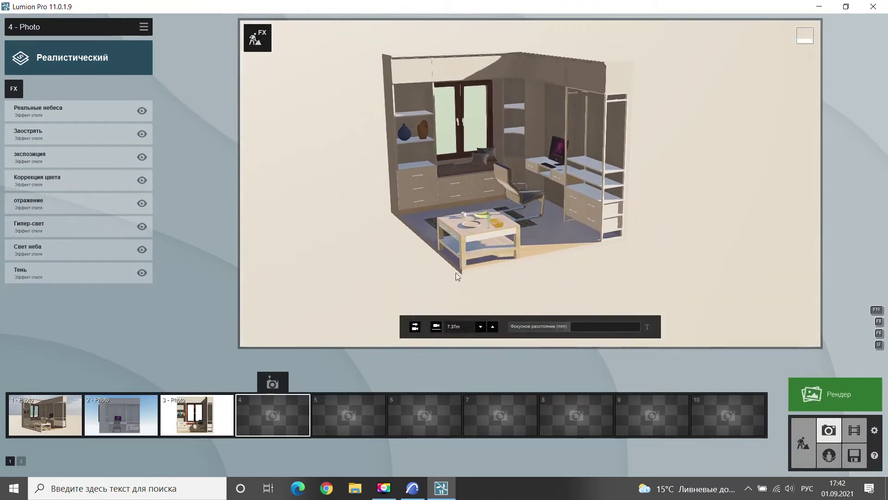
scroll(460, 255, "up", 3)
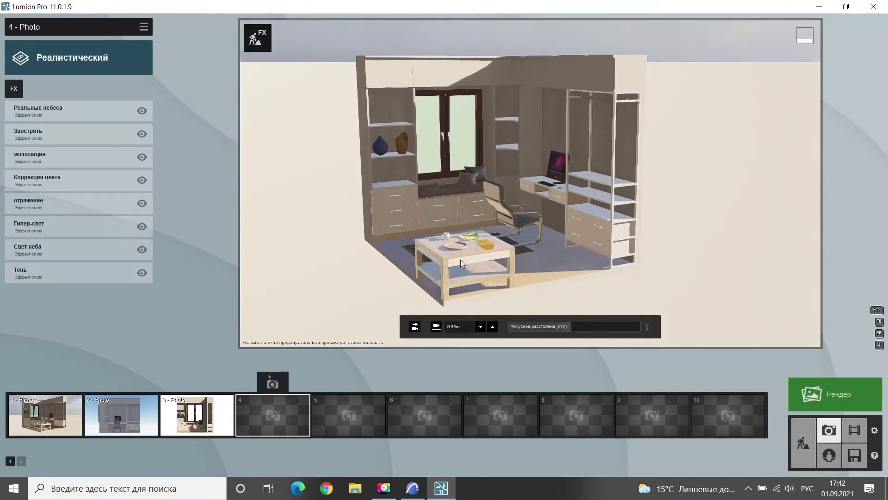
left_click(15, 88)
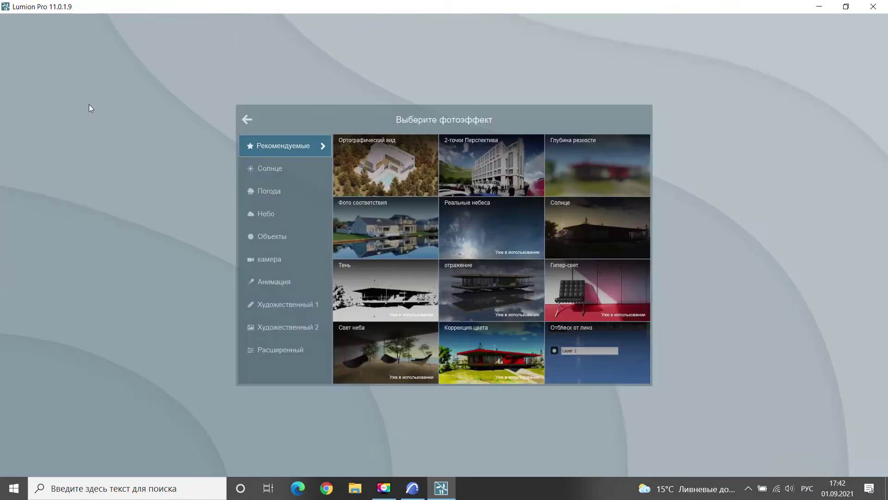
left_click(395, 169)
scroll(486, 236, "up", 2)
scroll(462, 256, "up", 2)
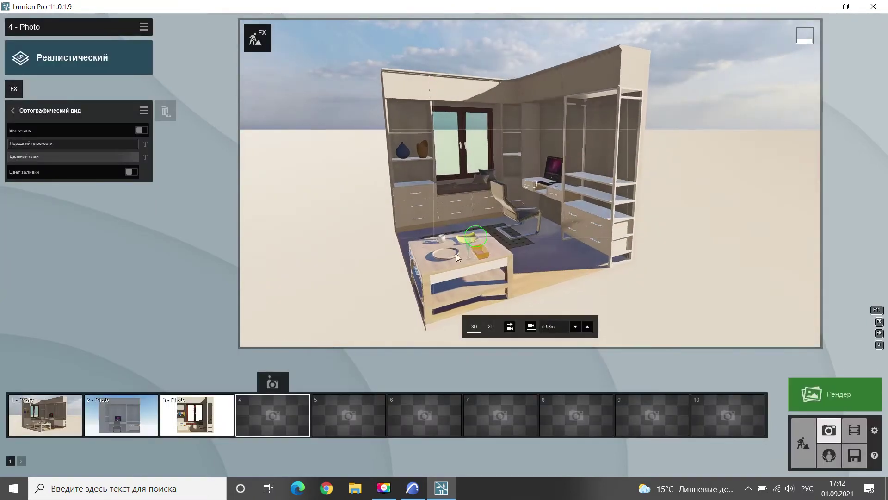
left_click(141, 130)
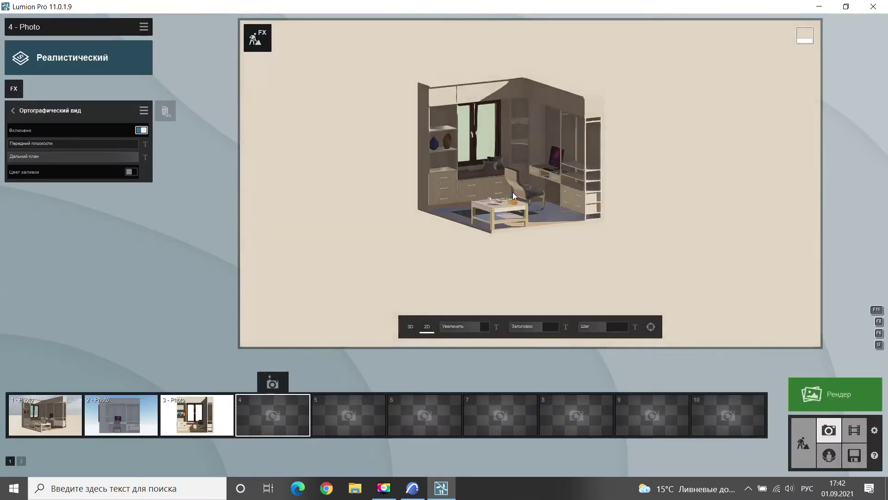
scroll(495, 194, "up", 3)
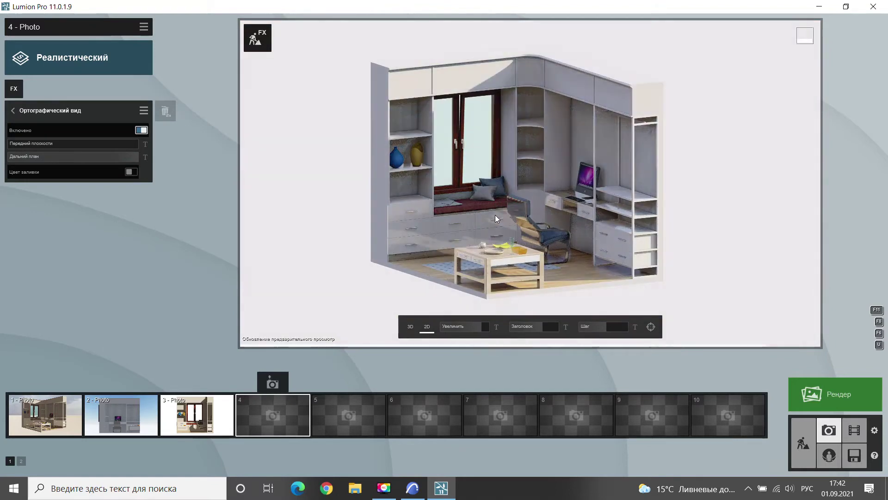
scroll(495, 215, "up", 1)
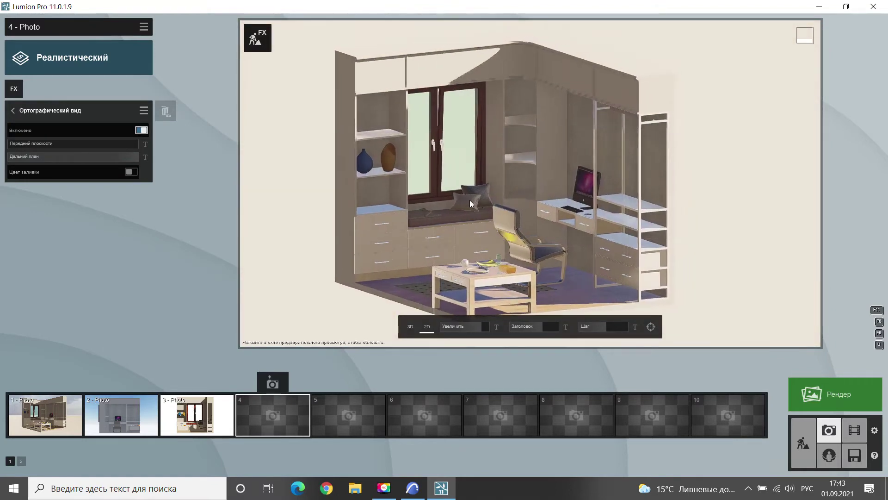
Set a 45° heading with an elevated isometric pitch, zoom, and save it as photo 4
mouse_move(470, 200)
right_mouse_down()
mouse_move(432, 203)
mouse_move(463, 206)
right_mouse_up()
left_click_drag(539, 326, 537, 327)
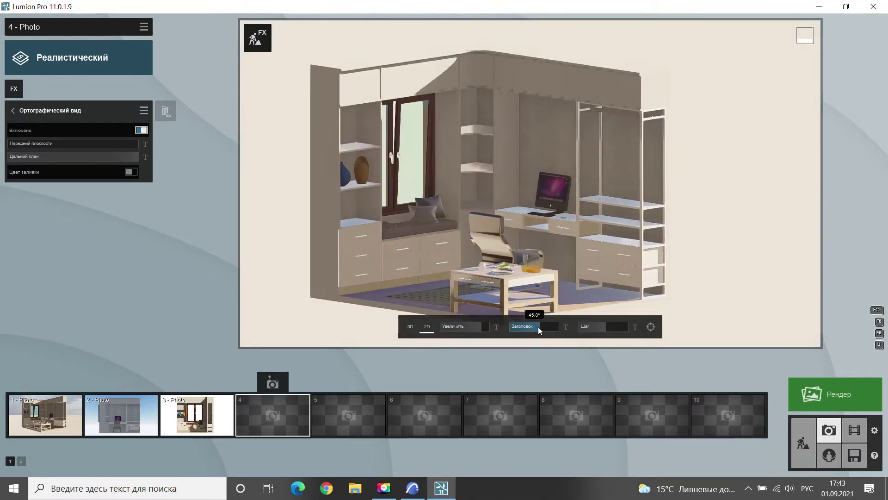
left_click(604, 327)
left_click(609, 327)
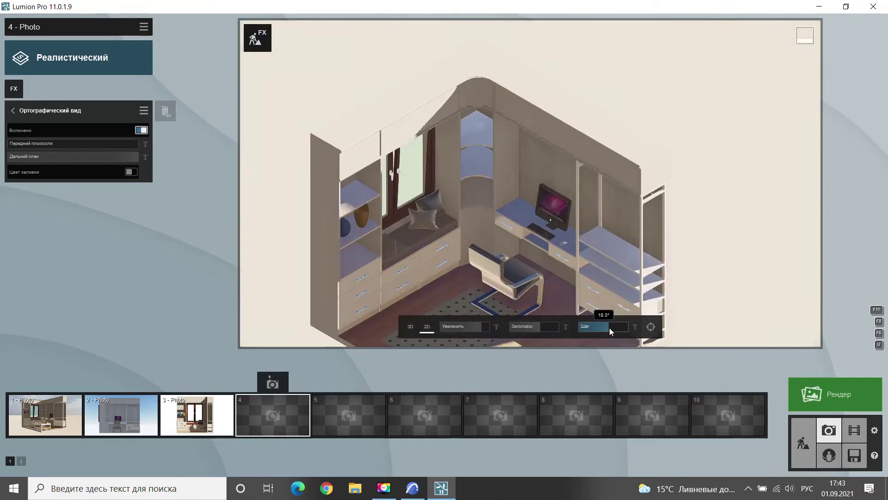
scroll(536, 223, "down", 1)
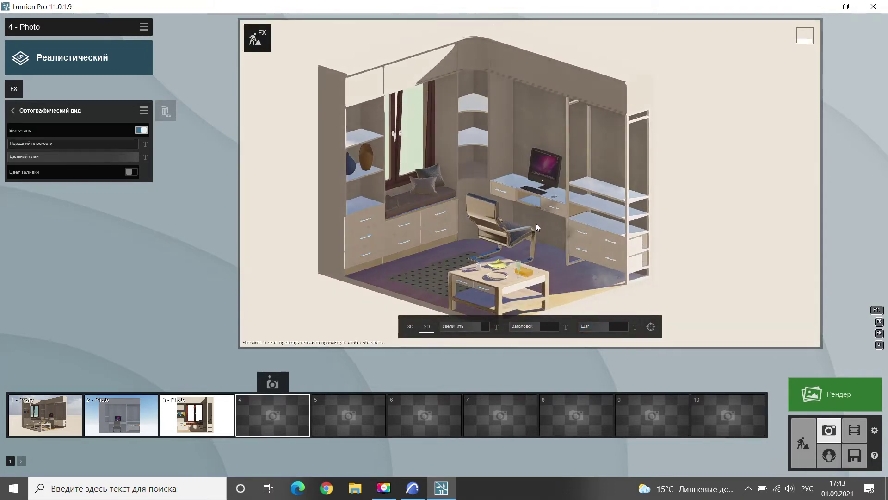
scroll(536, 223, "down", 1)
scroll(545, 222, "down", 1)
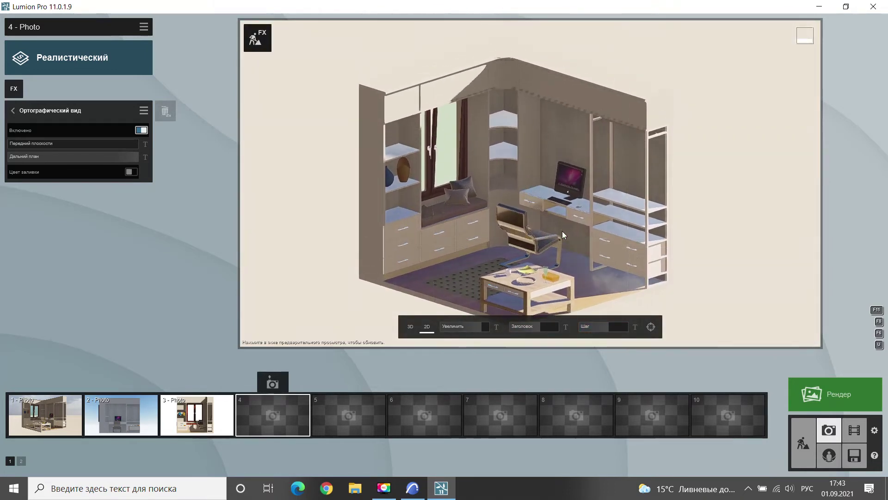
scroll(562, 231, "up", 1)
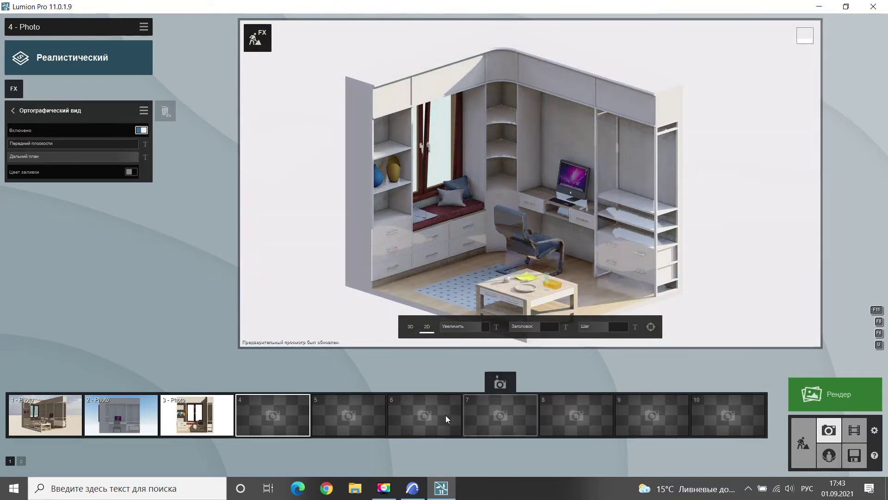
left_click(266, 388)
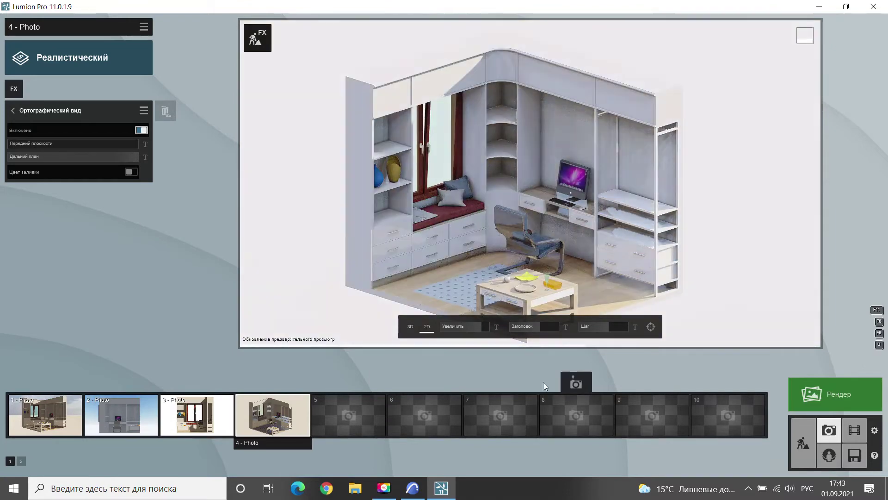
left_click(13, 111)
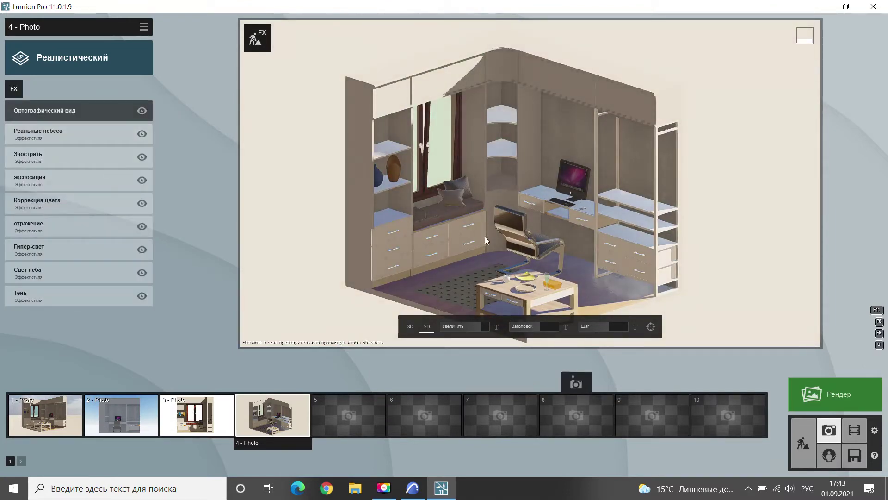
left_click(214, 426)
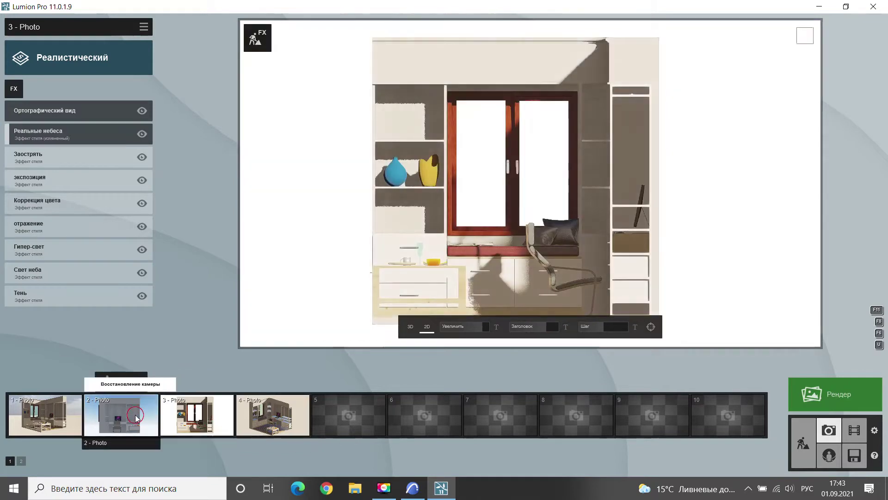
left_click(122, 416)
left_click(45, 417)
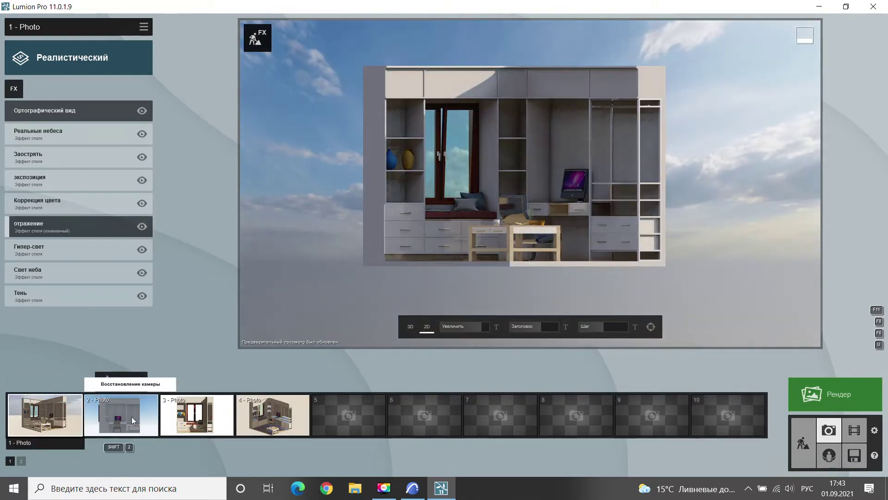
left_click(121, 416)
left_click(273, 415)
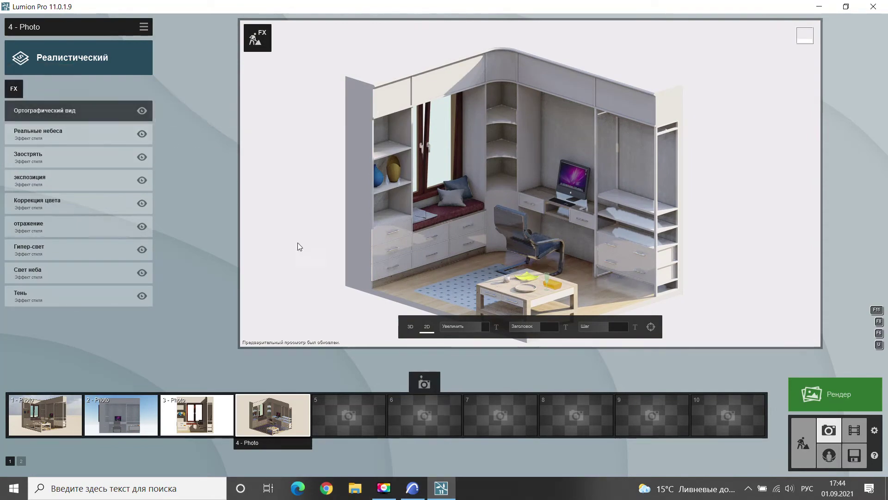
Return to build mode, face the window shelving, and browse the decoration library for a book set
left_click(800, 439)
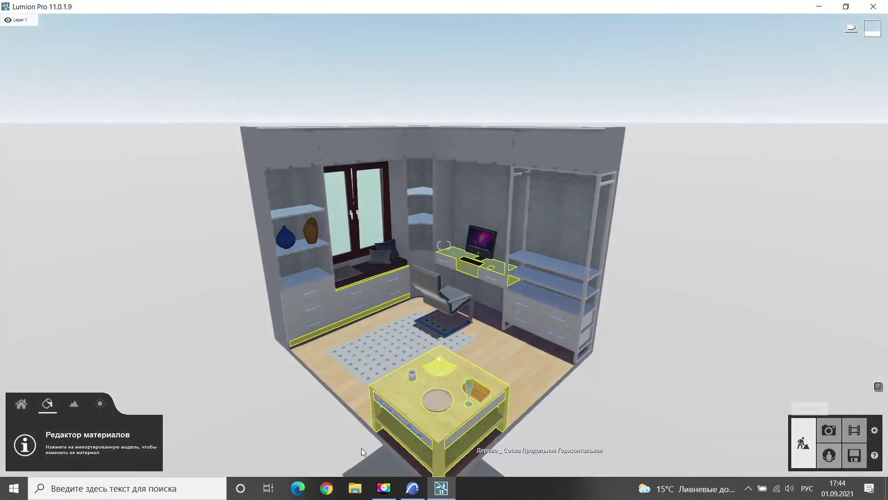
left_click(19, 406)
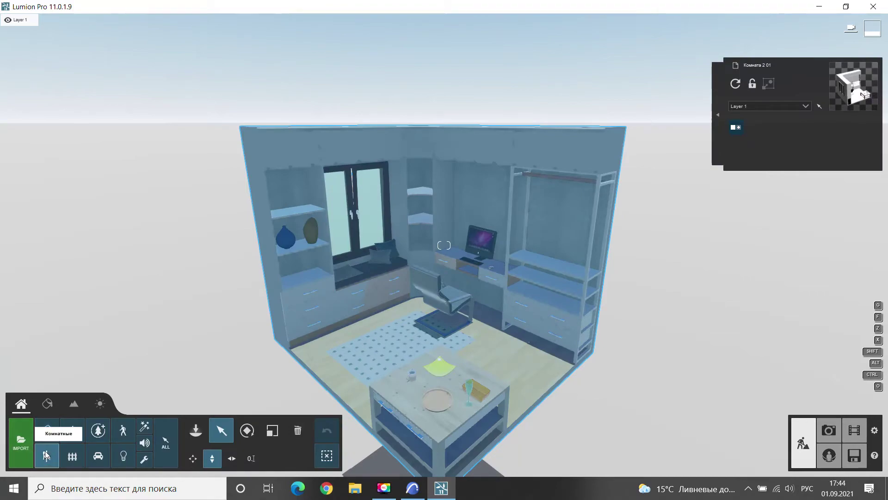
left_click(199, 437)
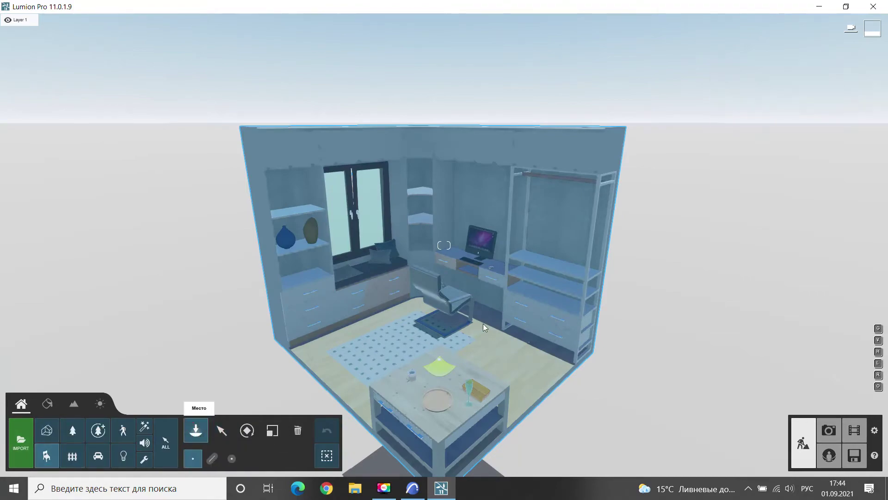
scroll(483, 323, "up", 5)
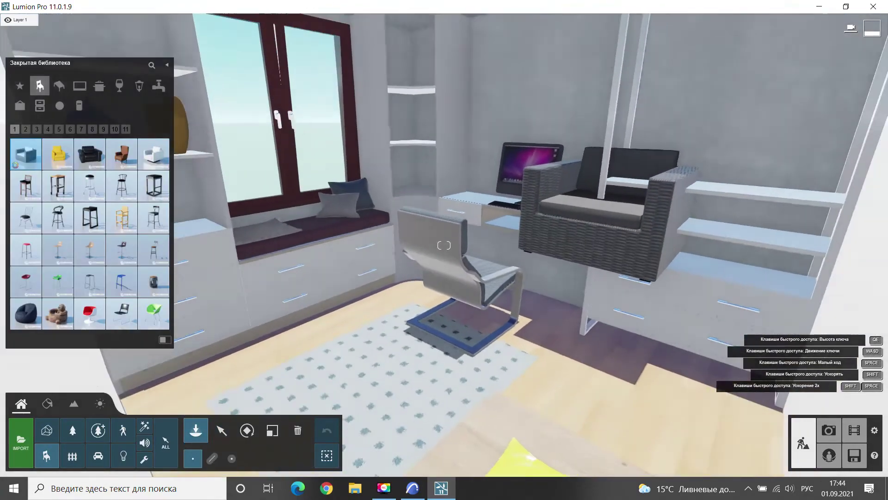
right_click_drag(444, 245, 352, 199)
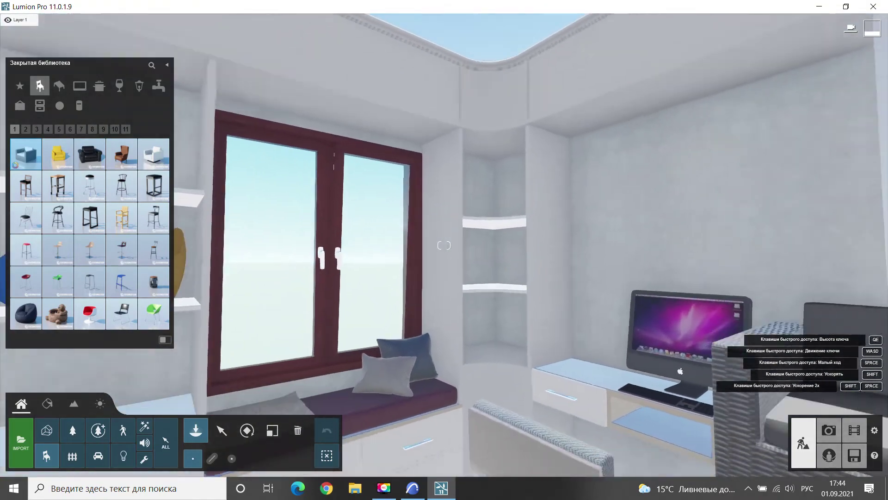
right_click_drag(444, 245, 323, 259)
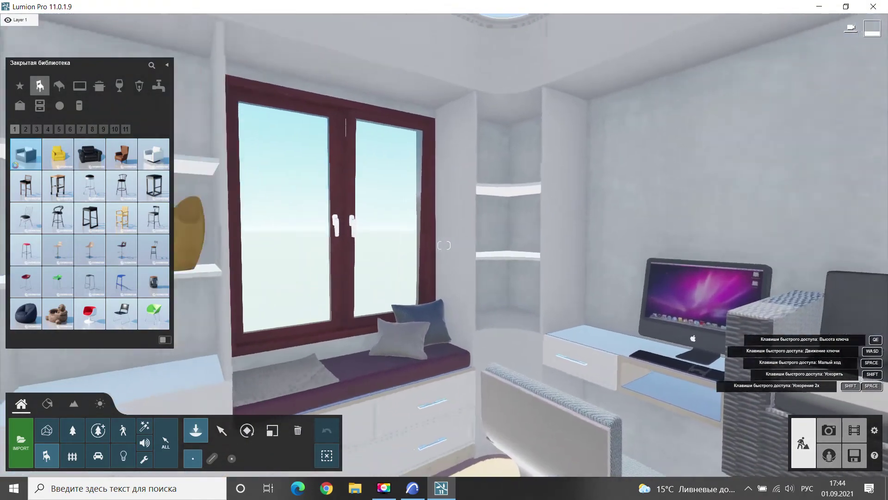
left_click(20, 106)
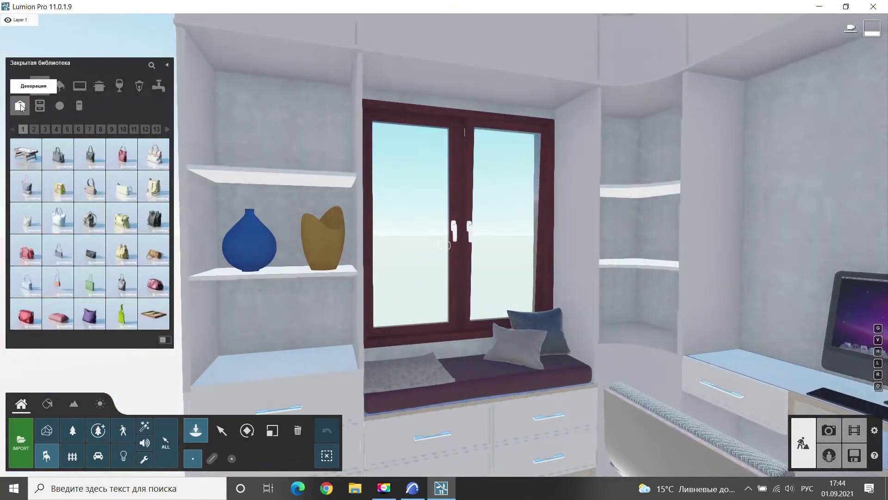
right_click_drag(324, 281, 463, 278)
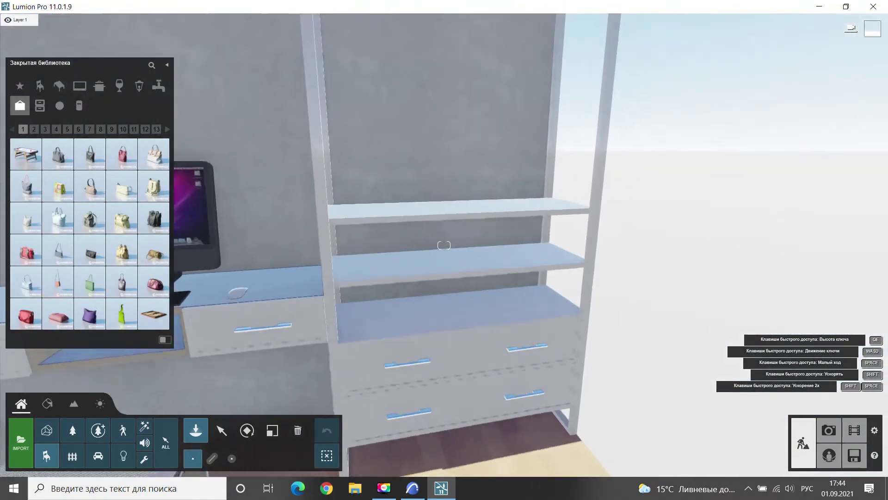
right_click_drag(323, 281, 319, 281)
left_click(35, 130)
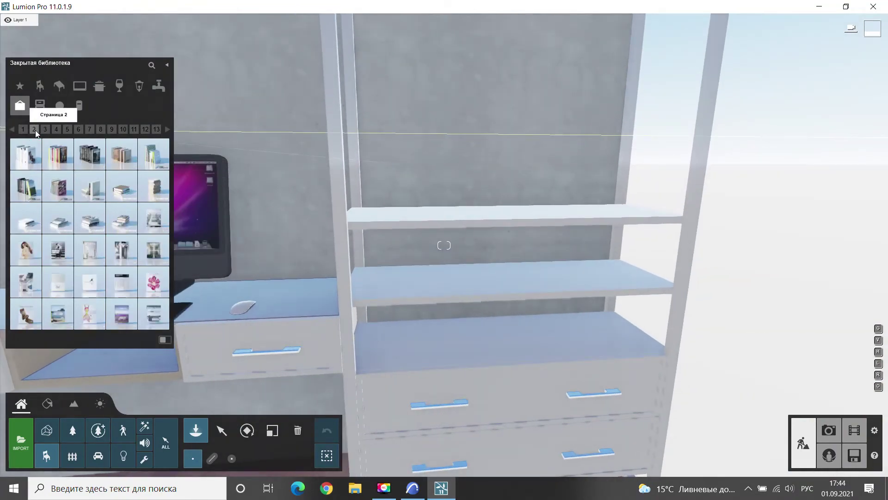
left_click(58, 185)
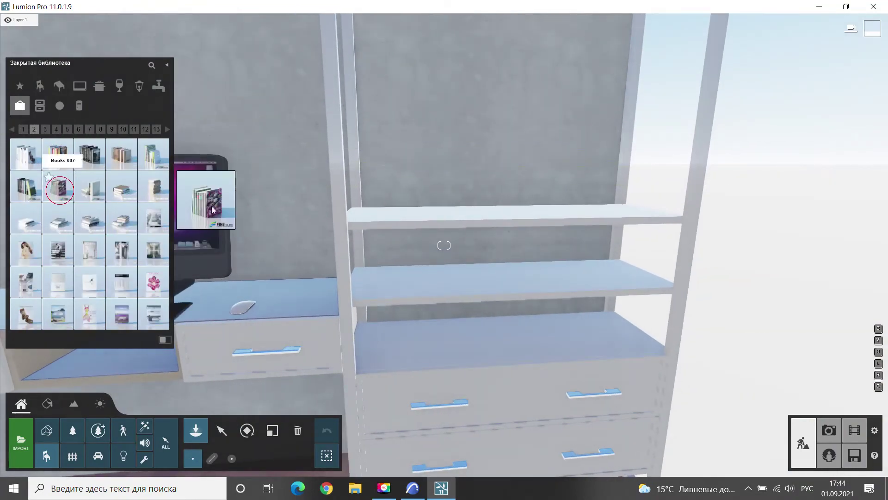
Place a larger book set on the lower shelf, then rotate it and slide it left
right_click_drag(403, 185, 278, 189)
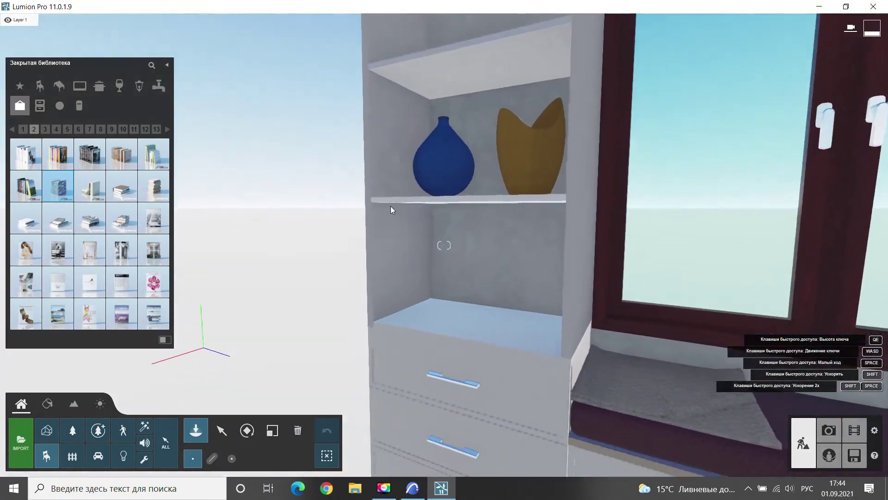
right_click_drag(442, 309, 277, 309)
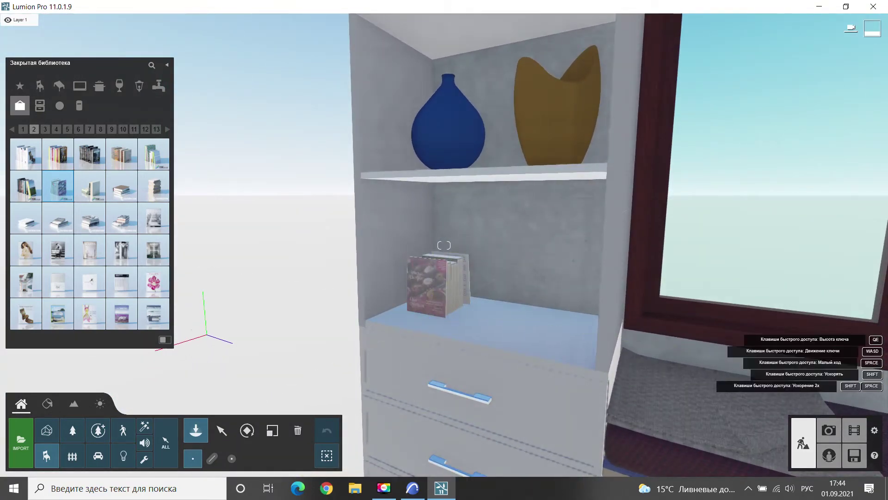
left_click(121, 154)
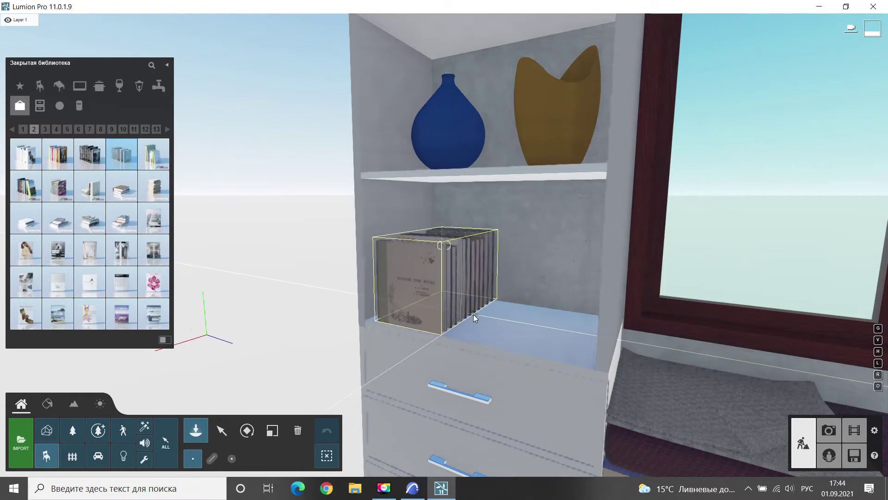
left_click(501, 321)
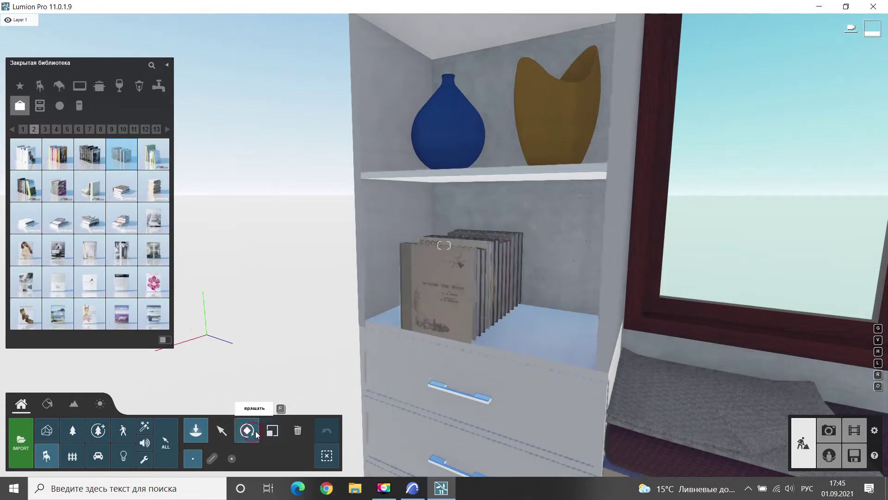
left_click(247, 430)
left_click_drag(500, 320, 558, 273)
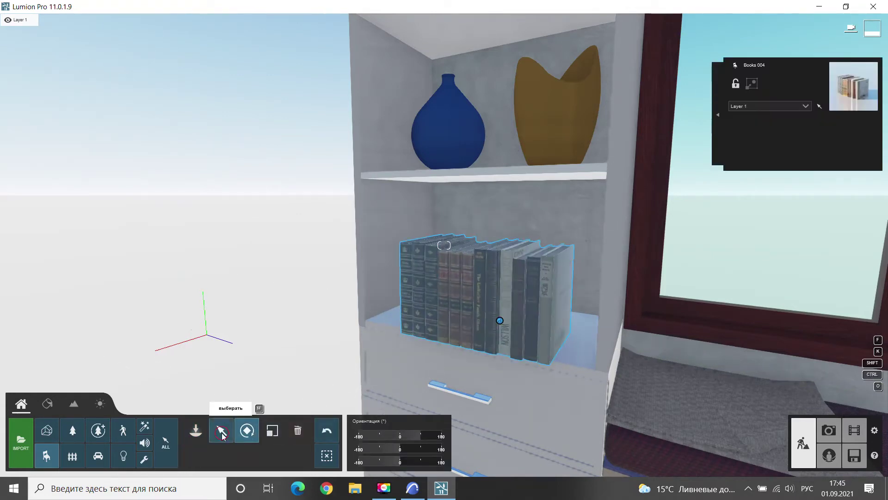
left_click(223, 435)
left_click_drag(500, 321, 468, 303)
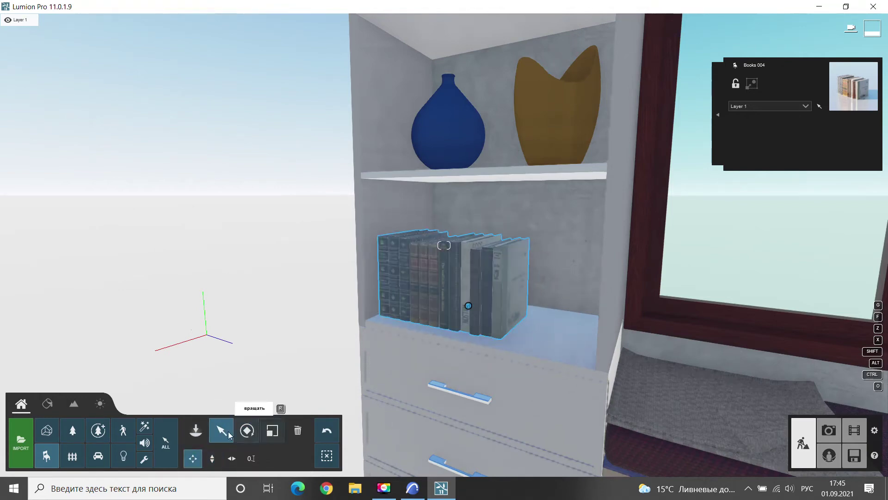
Place Books 008 beside the first book set and pull the camera back
left_click(196, 430)
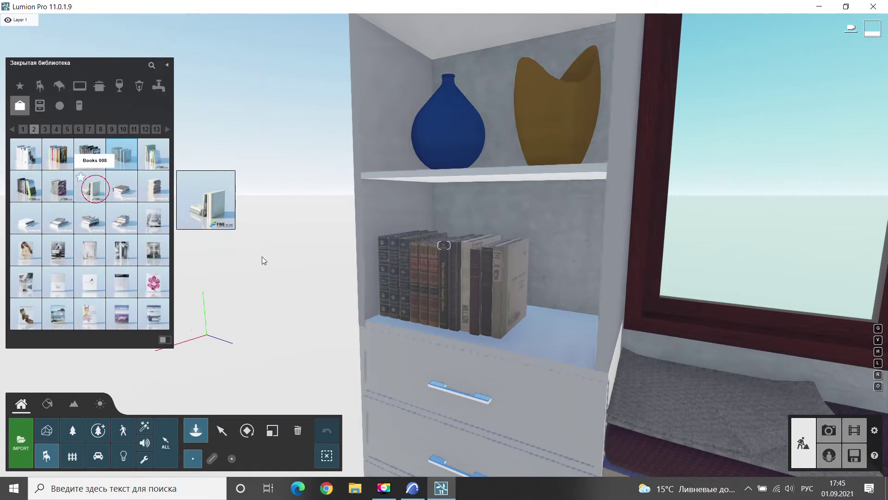
left_click(560, 337)
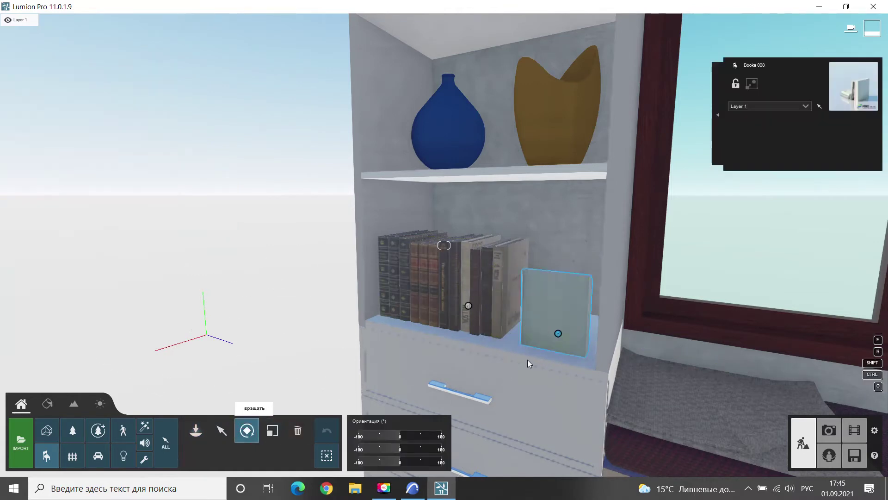
right_click_drag(519, 356, 601, 356)
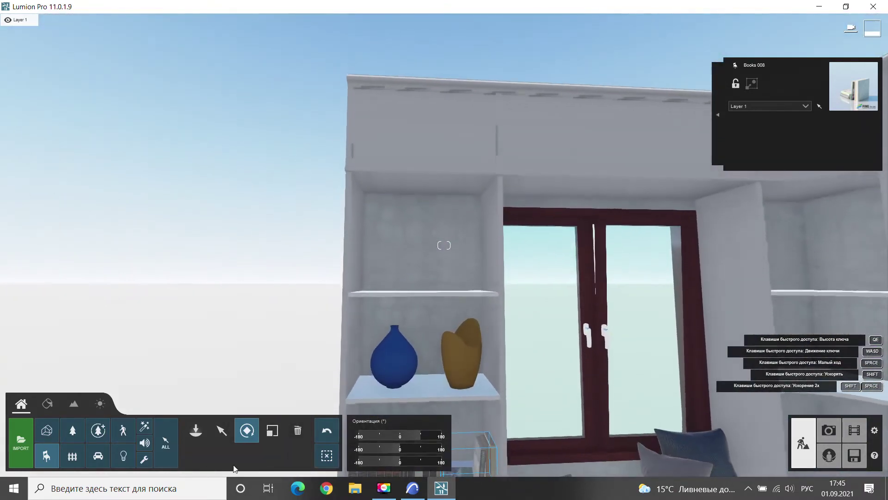
left_click(195, 430)
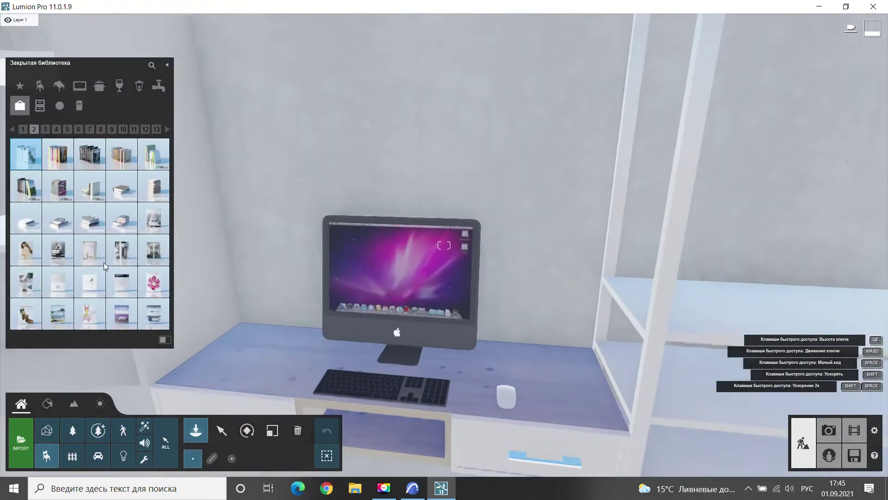
Place a book stack on the desk and a pen glass on the upper shelf
left_click(89, 217)
left_click(545, 370)
right_click_drag(545, 370, 545, 370)
left_click(45, 130)
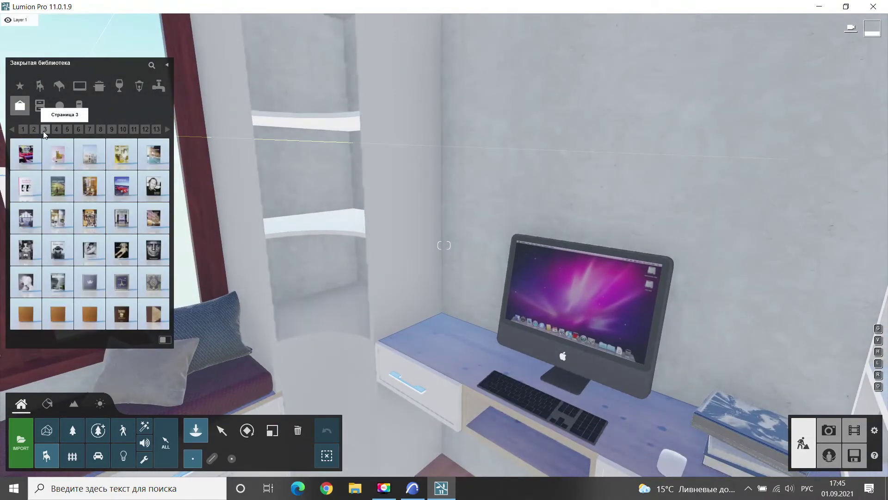
left_click(122, 314)
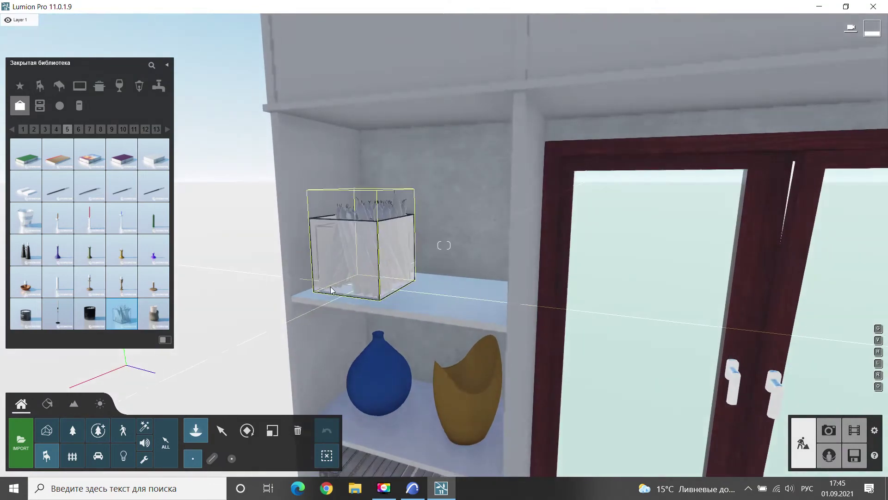
left_click(356, 284)
Place Clothes 014 and another clothes stack on the shelf, then pick the two-vases decoration
left_click(78, 130)
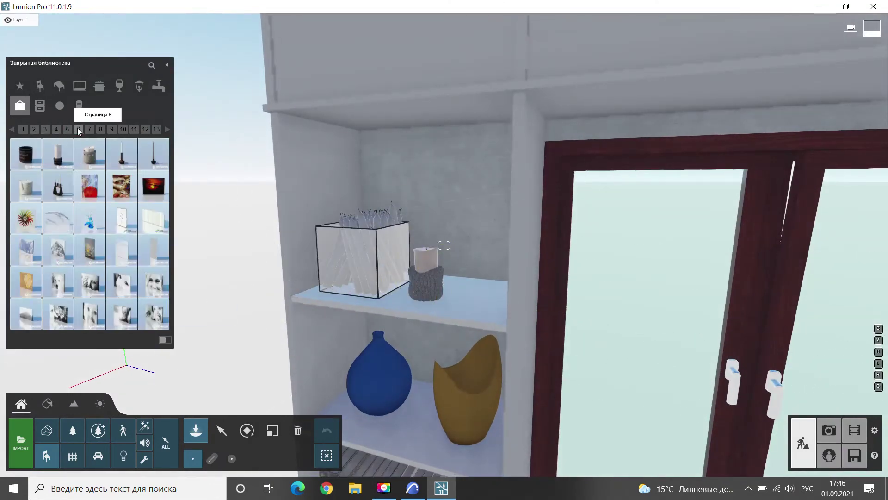
left_click(90, 129)
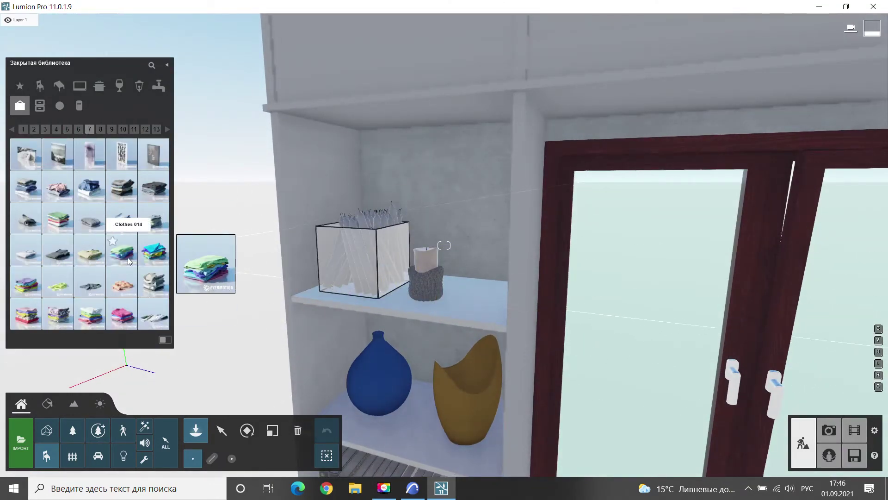
left_click(130, 261)
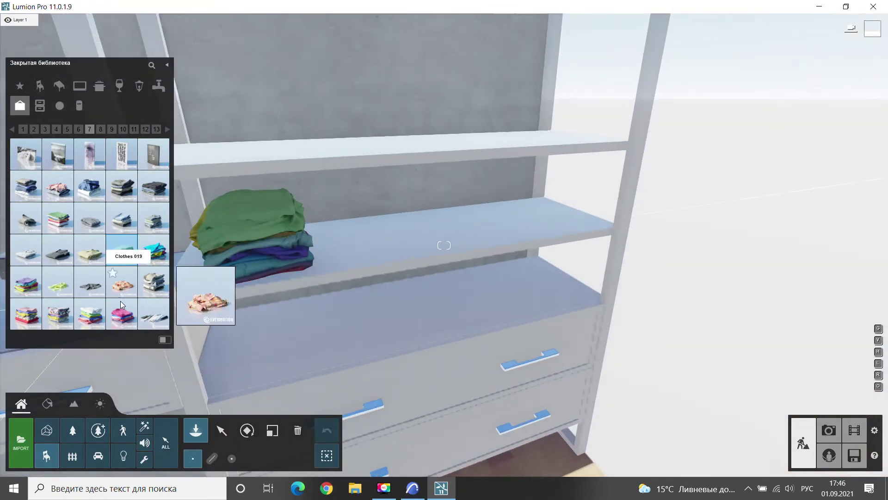
left_click(365, 231)
left_click(26, 282)
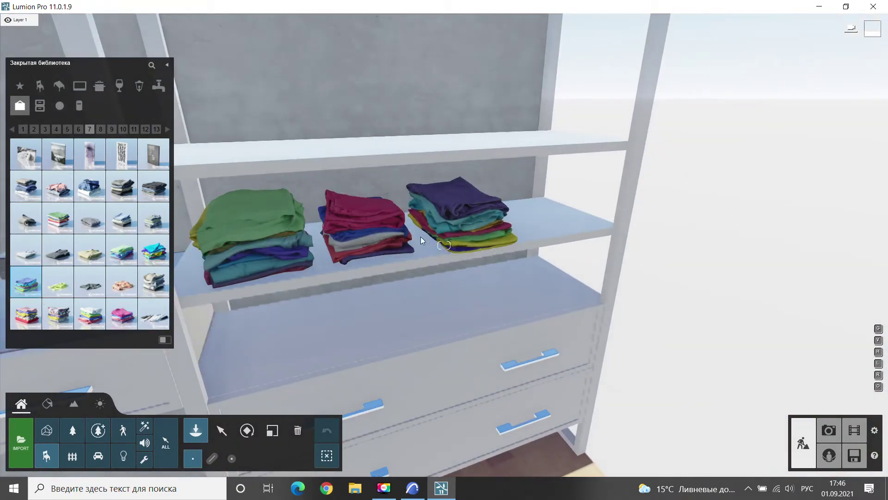
left_click(546, 224)
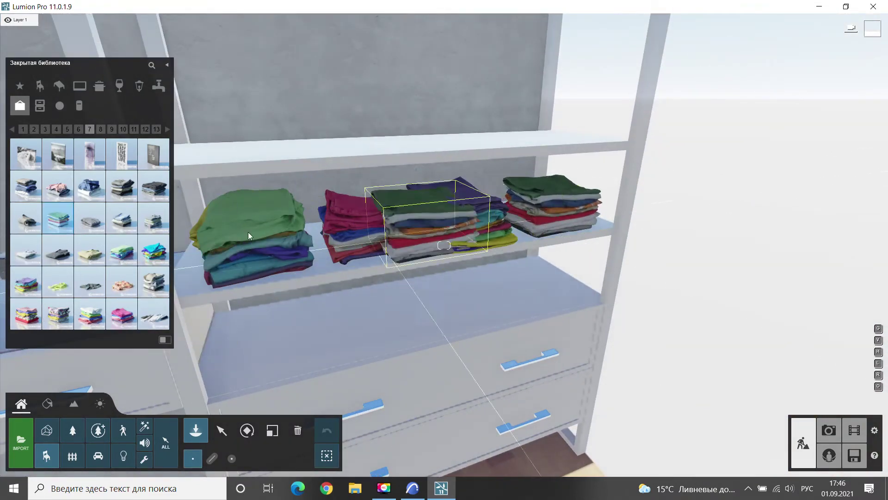
left_click(100, 129)
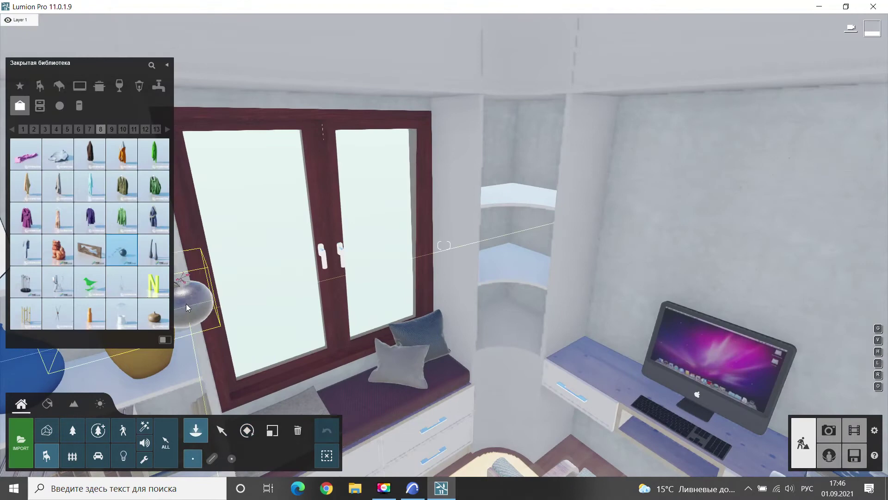
left_click(153, 250)
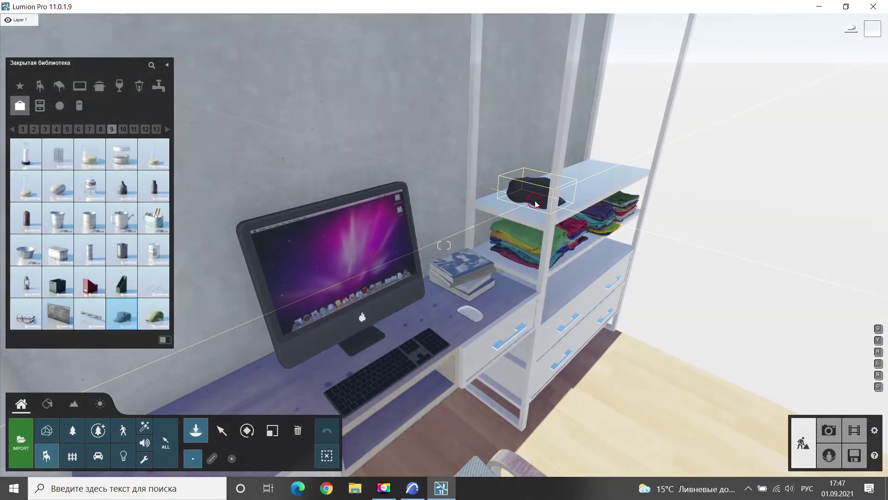
Place a dark file holder and a rotated box on the lower corner shelf
left_click(122, 281)
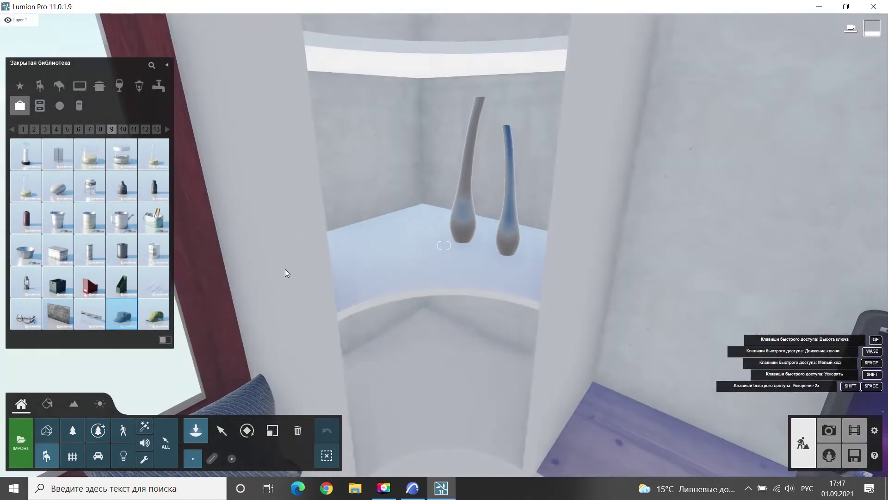
left_click(506, 405)
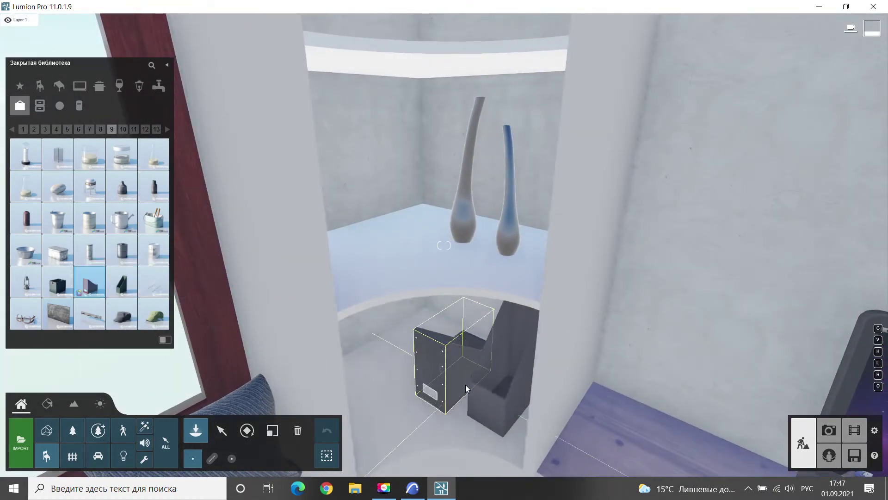
left_click(58, 281)
left_click(377, 401)
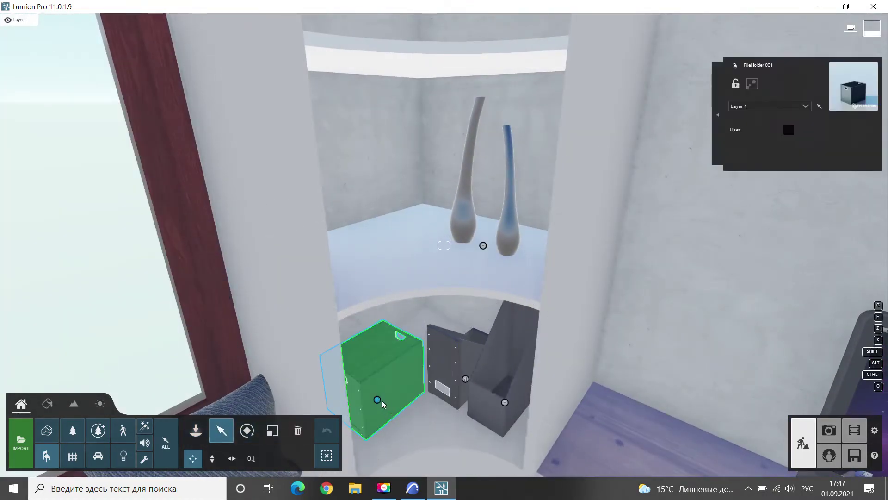
left_click(246, 430)
mouse_move(246, 431)
right_mouse_down()
mouse_move(249, 458)
mouse_move(250, 435)
right_mouse_up()
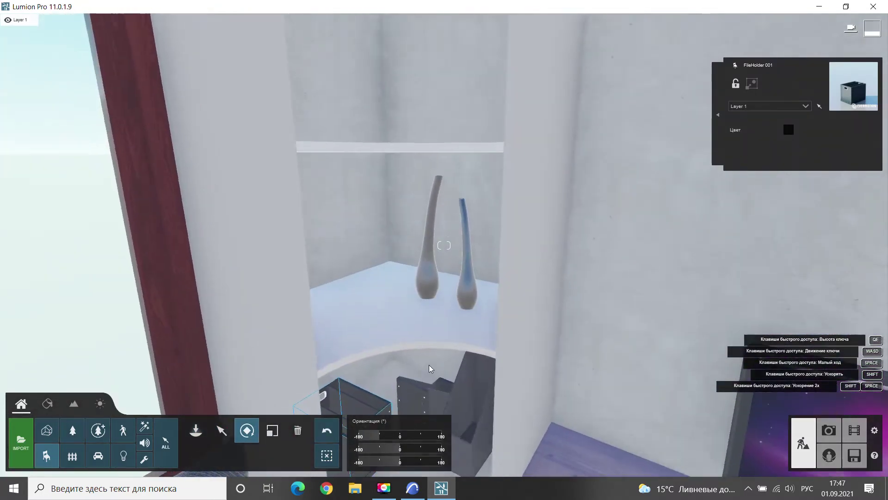
Place the airplane model from library page 10 on the desk
left_click(196, 430)
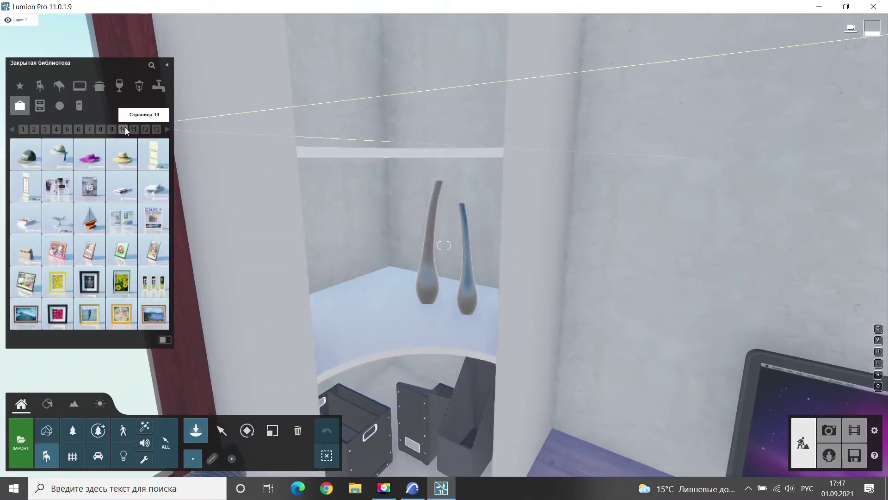
left_click(58, 217)
right_click_drag(407, 296, 450, 315)
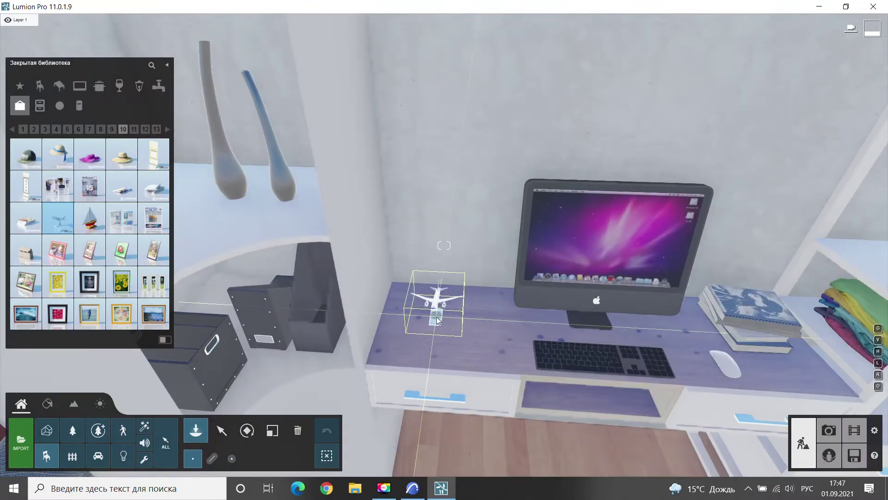
left_click(437, 310)
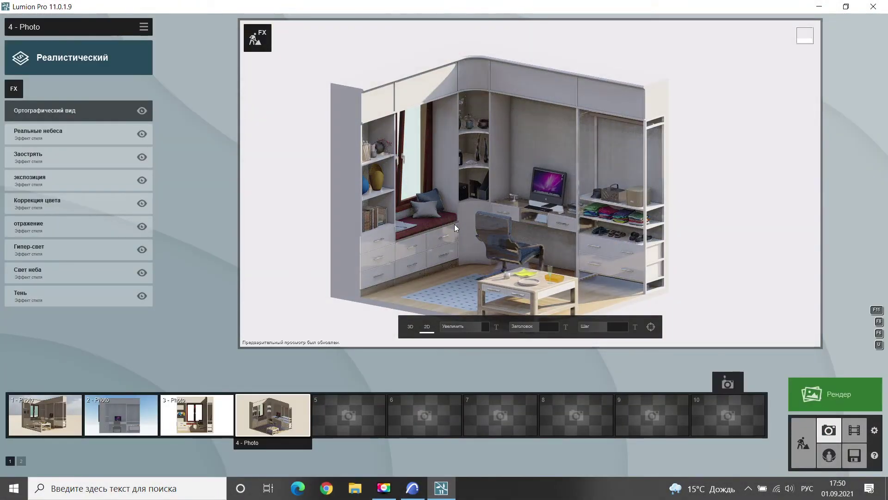
Step through photos 1 to 4, refreshing photo 1's preview along the way
left_click(45, 413)
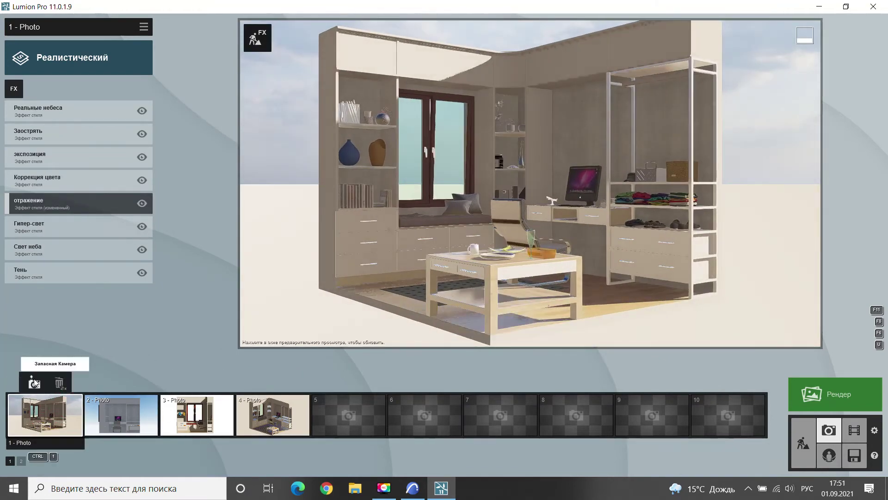
left_click(442, 230)
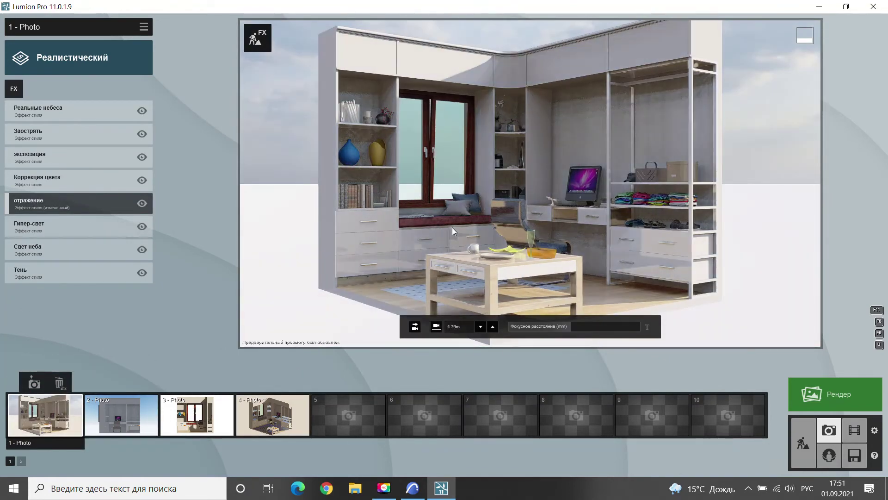
left_click(120, 399)
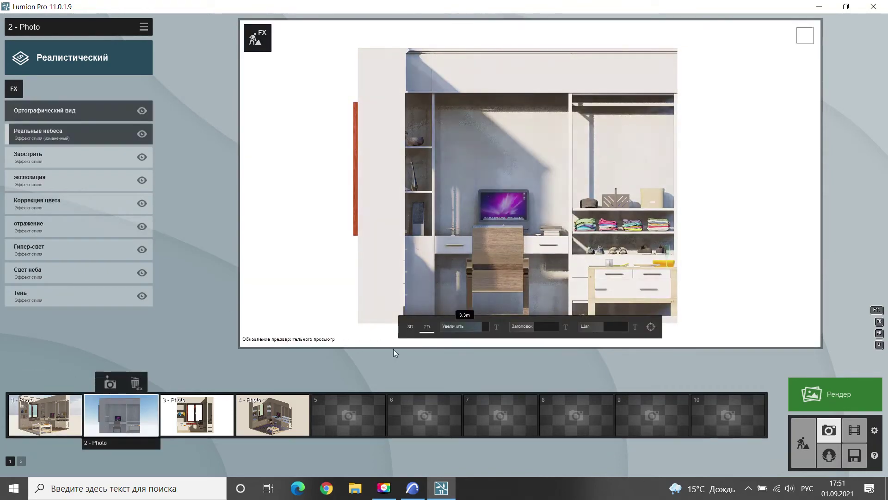
left_click(213, 415)
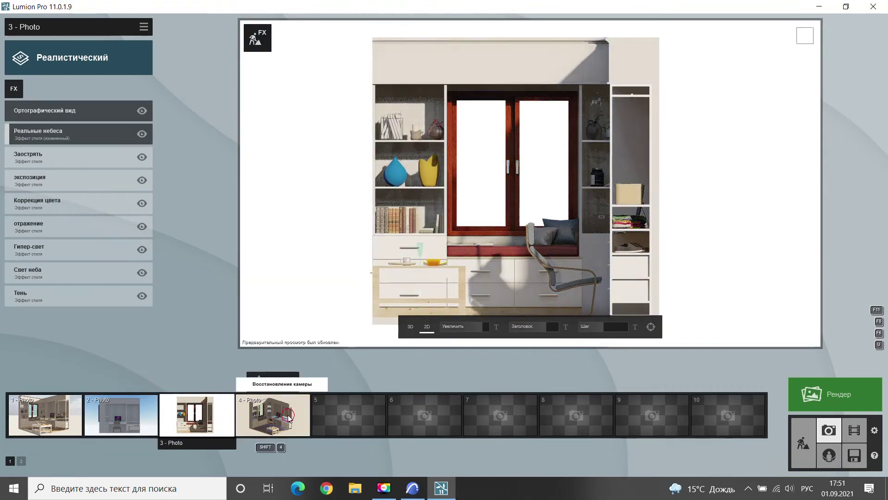
left_click(273, 415)
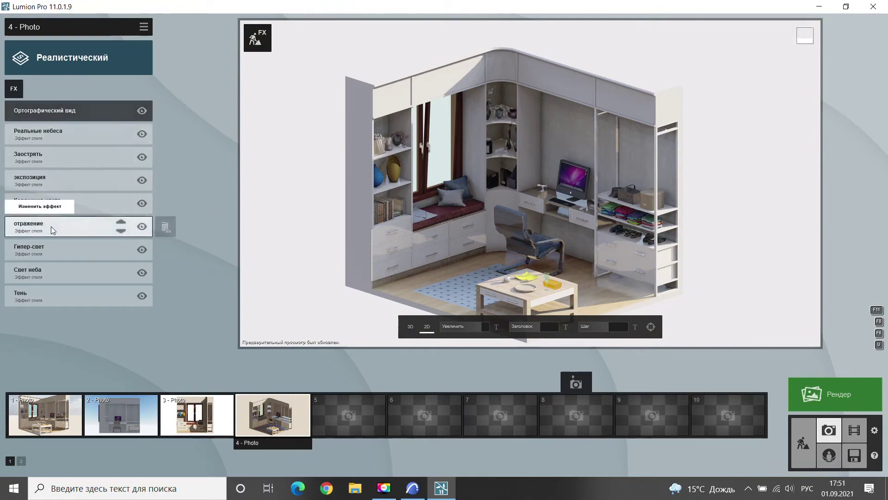
Turn on Speedray reflections in photo 4's Reflection effect with High preview quality
left_click(51, 226)
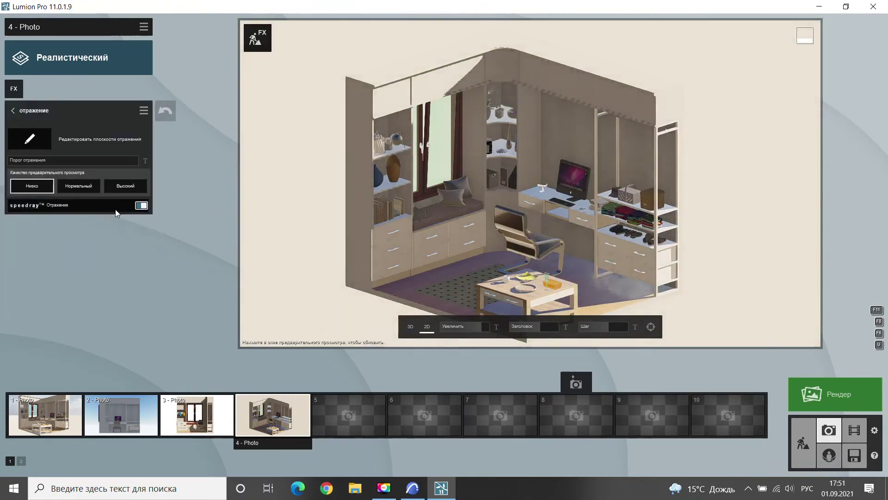
left_click(140, 205)
left_click(132, 185)
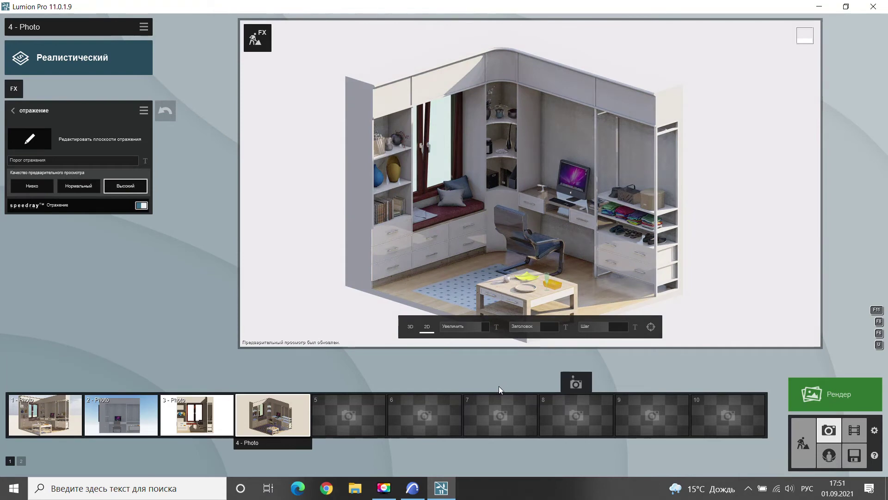
Edit the reflection planes so a second plane covers the window seat, and confirm
left_click(47, 145)
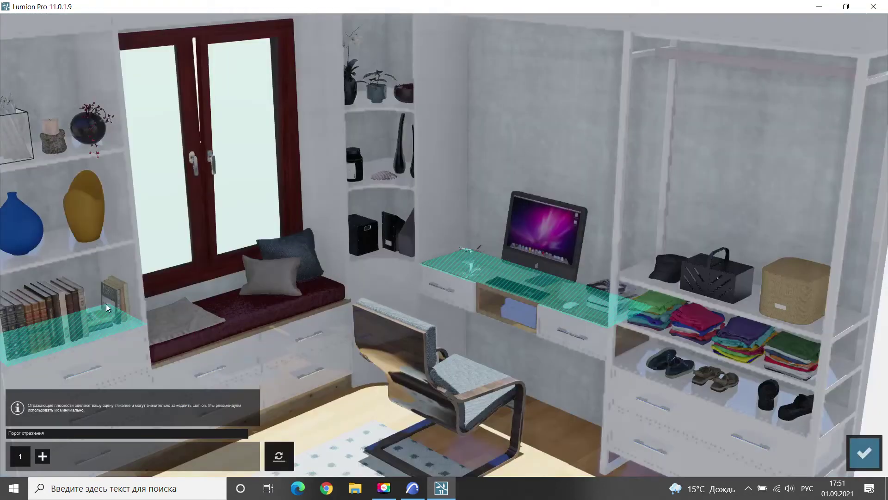
left_click(23, 457)
left_click(18, 456)
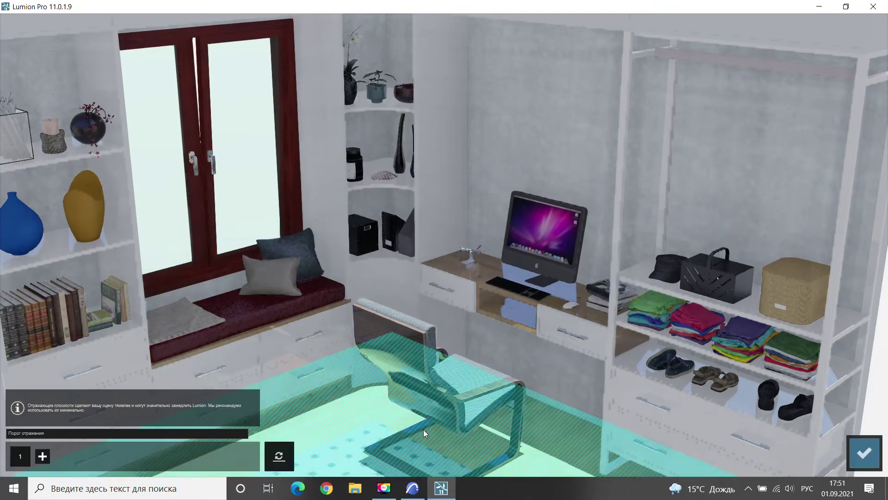
left_click(42, 456)
left_click(335, 323)
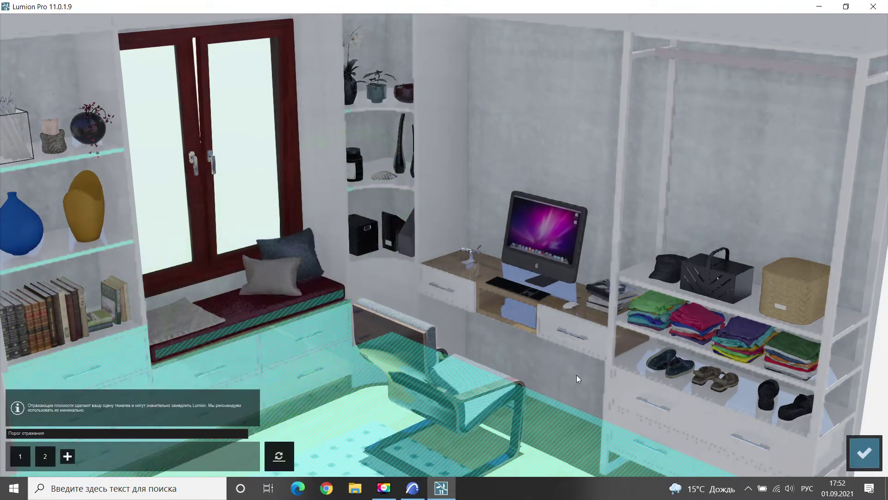
left_click(871, 448)
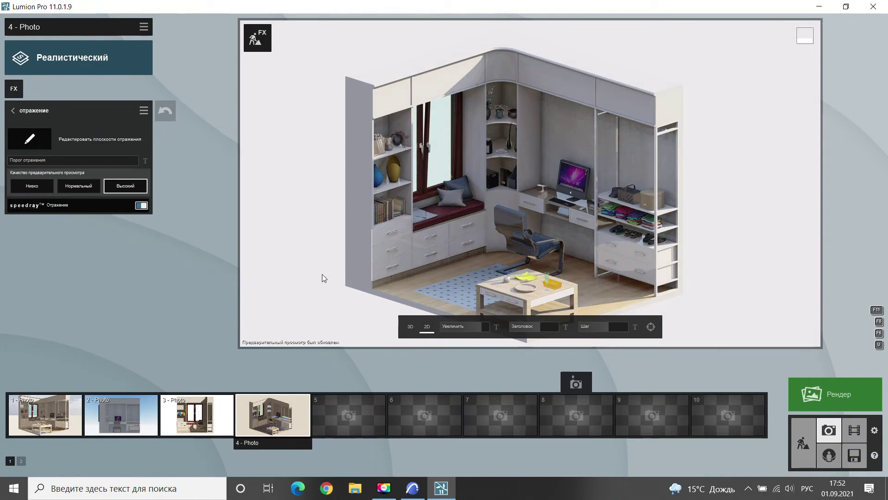
Step back through photos 3 and 2 to photo 1
left_click(196, 415)
left_click(122, 415)
left_click(45, 415)
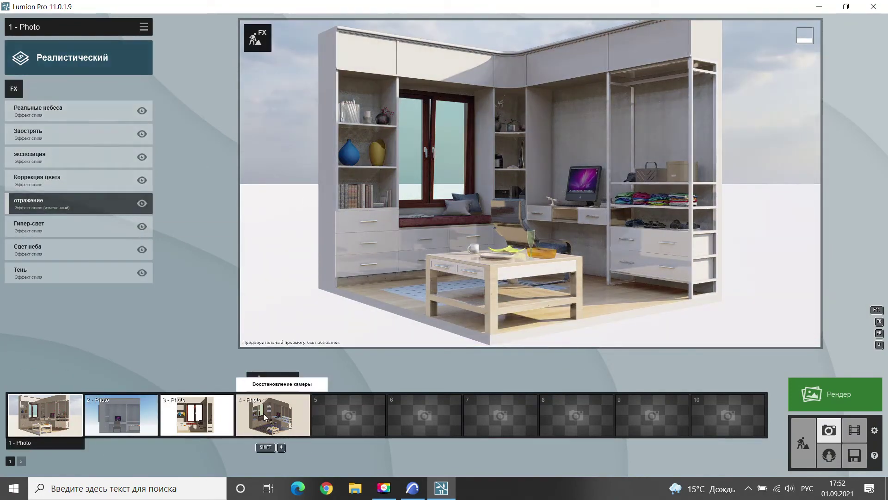
Apply the grey Plaster New 004 indoor material from page 2 to the room walls and save it
left_click(802, 441)
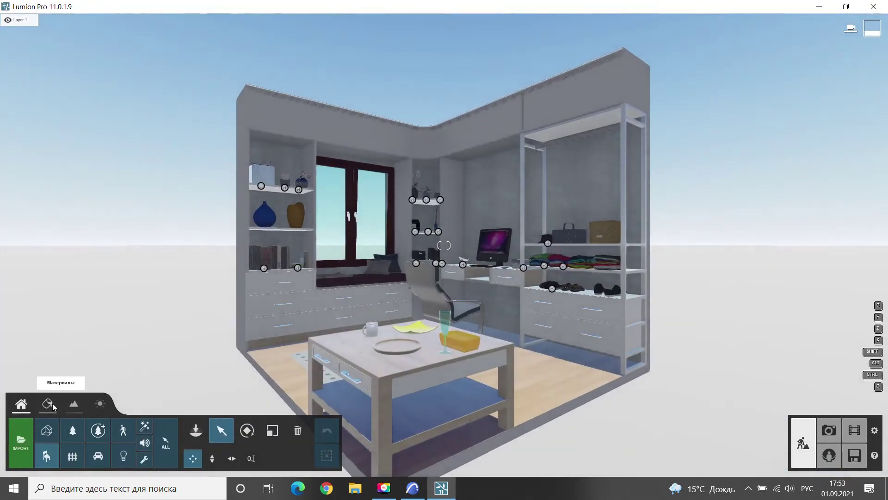
left_click(47, 403)
left_click(489, 206)
scroll(296, 264, "up", 3)
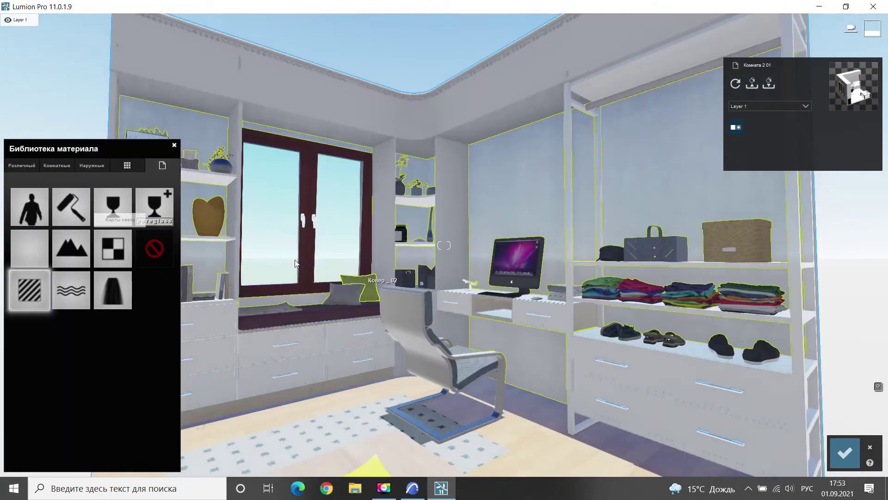
left_click(53, 165)
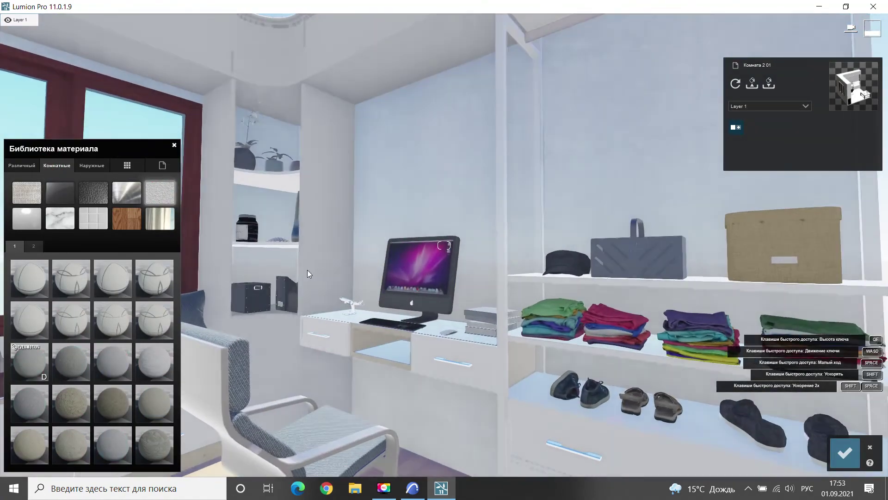
left_click(35, 246)
left_click(156, 315)
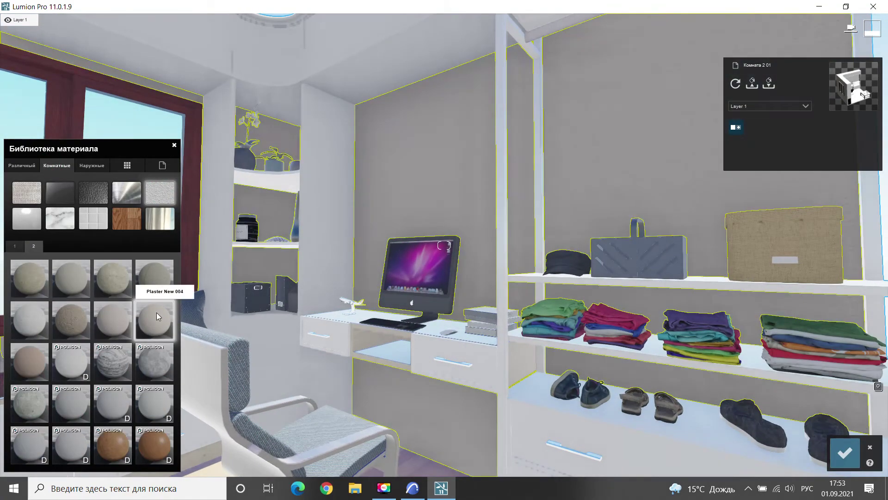
key("w")
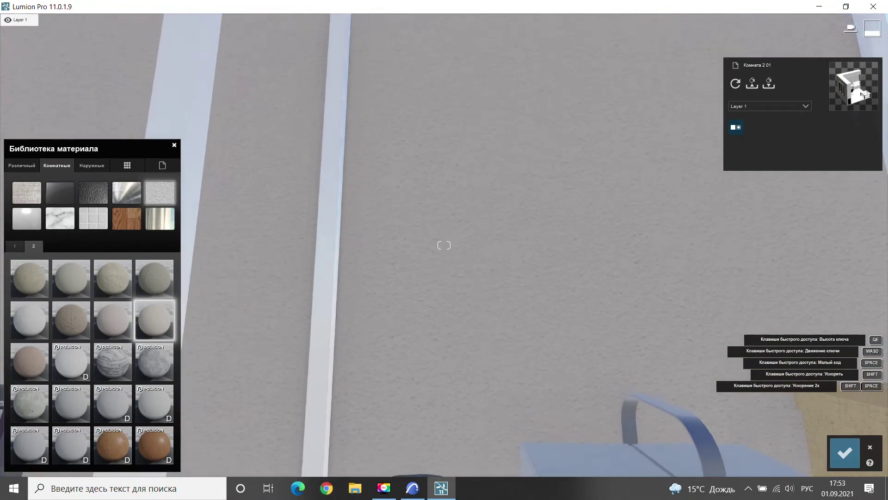
key("s")
left_click(848, 446)
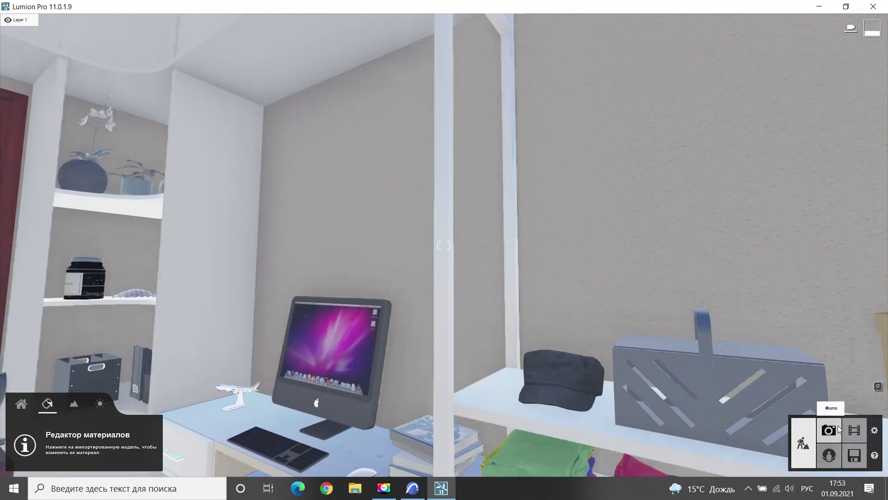
left_click(829, 430)
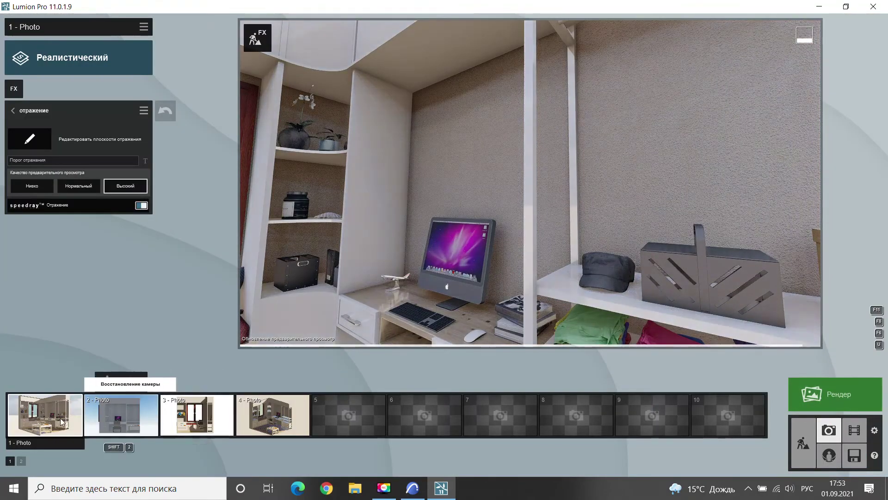
Select photo 4 and add Global Illumination with sun amount 1.3
left_click(62, 420)
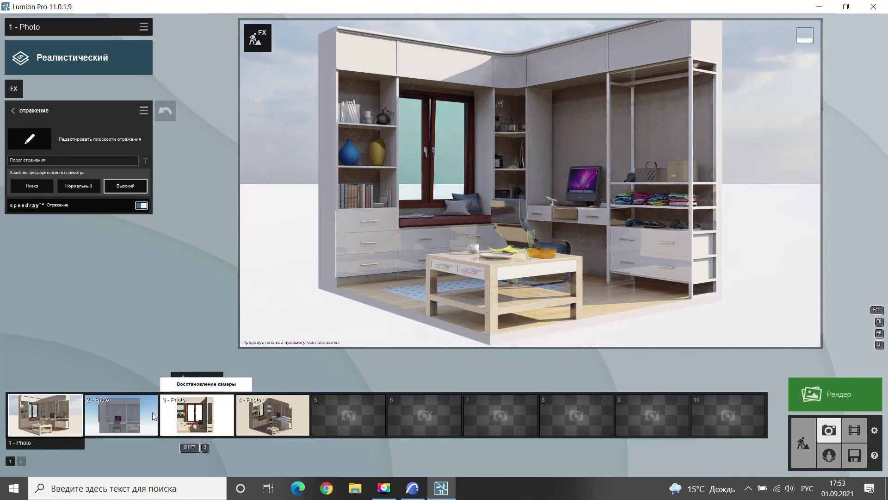
left_click(273, 414)
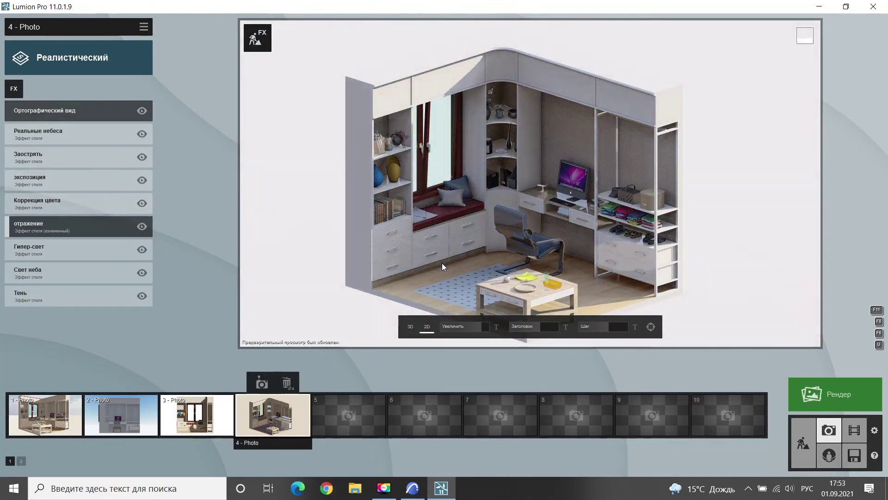
left_click(60, 229)
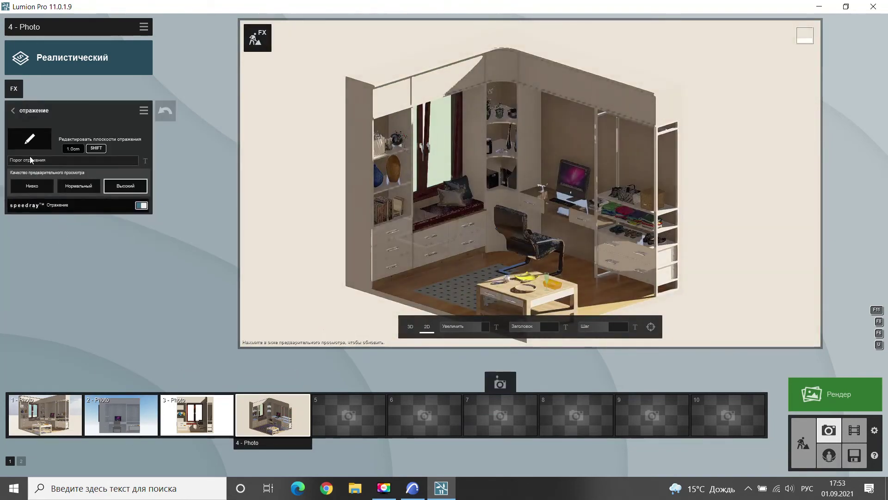
left_click(20, 111)
left_click(13, 88)
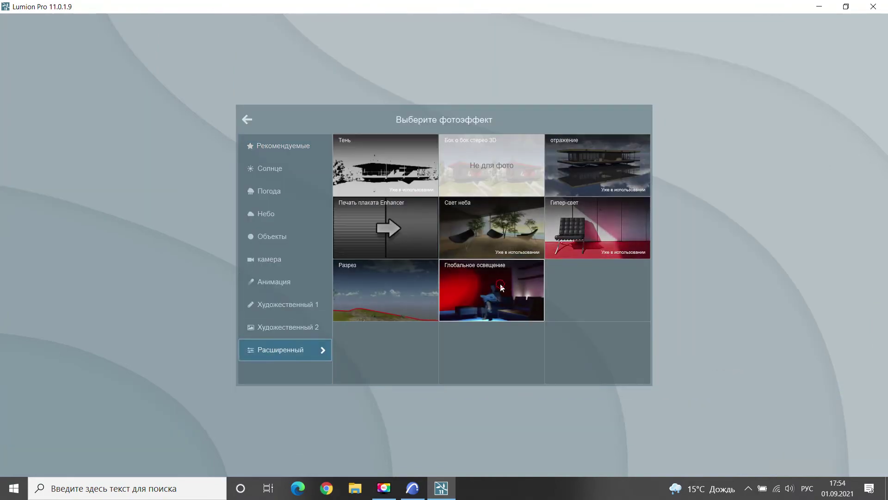
left_click(500, 284)
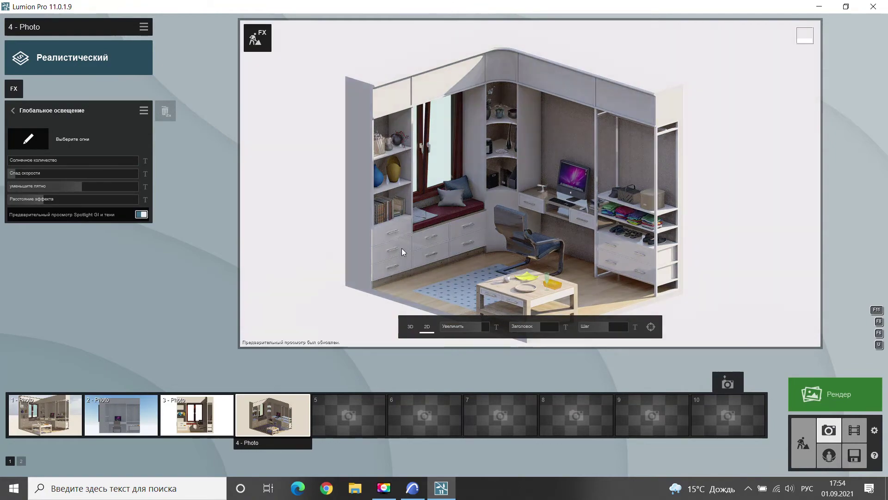
left_click_drag(28, 164, 16, 165)
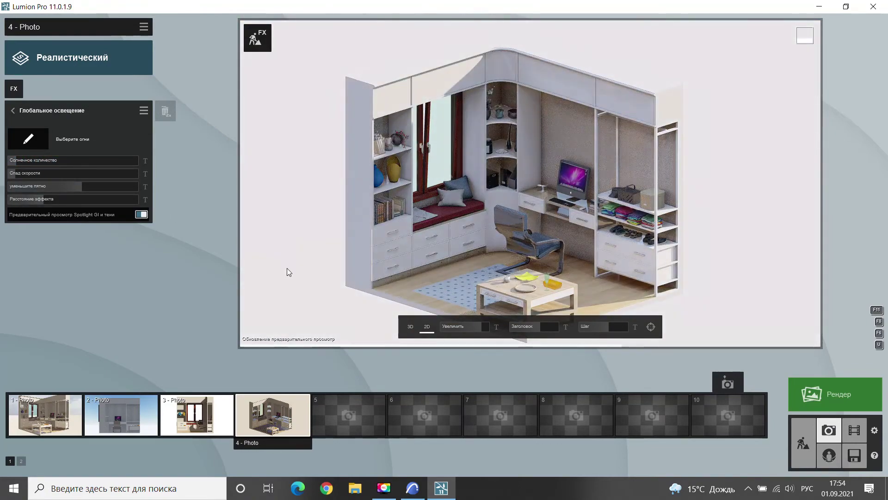
left_click(17, 114)
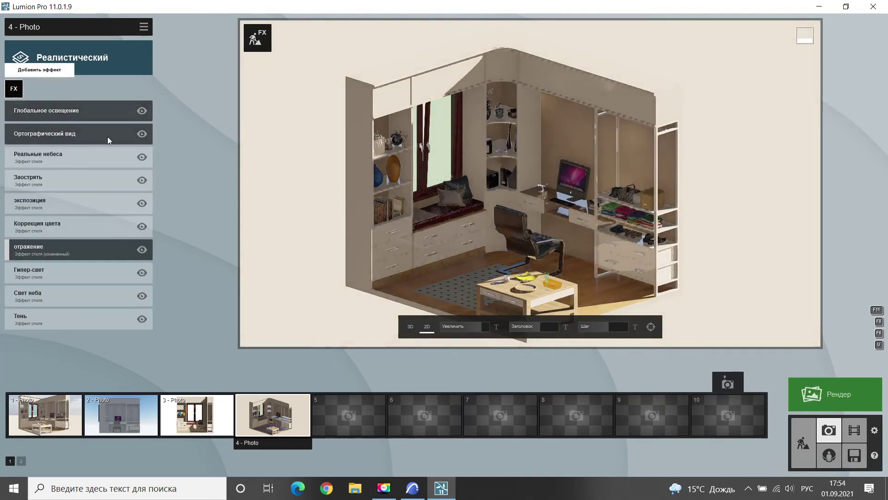
Add the Sharpen effect to photo 4 and refresh the preview
left_click(14, 88)
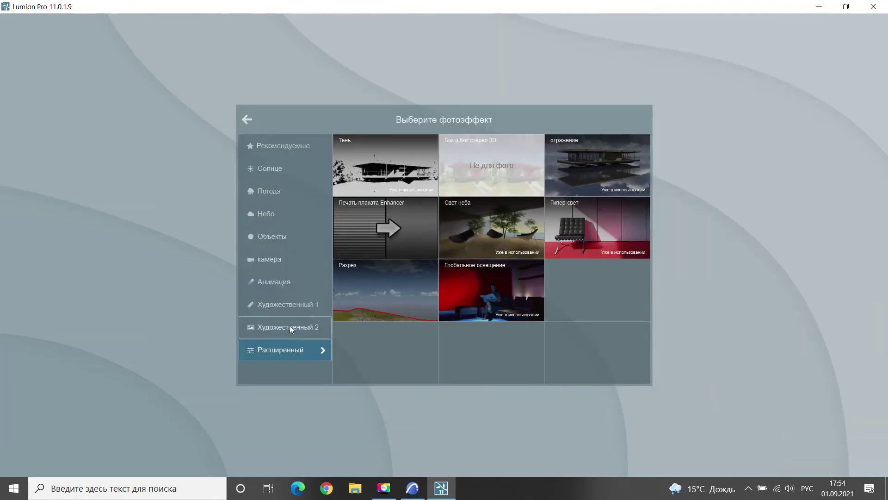
left_click(276, 286)
left_click(278, 305)
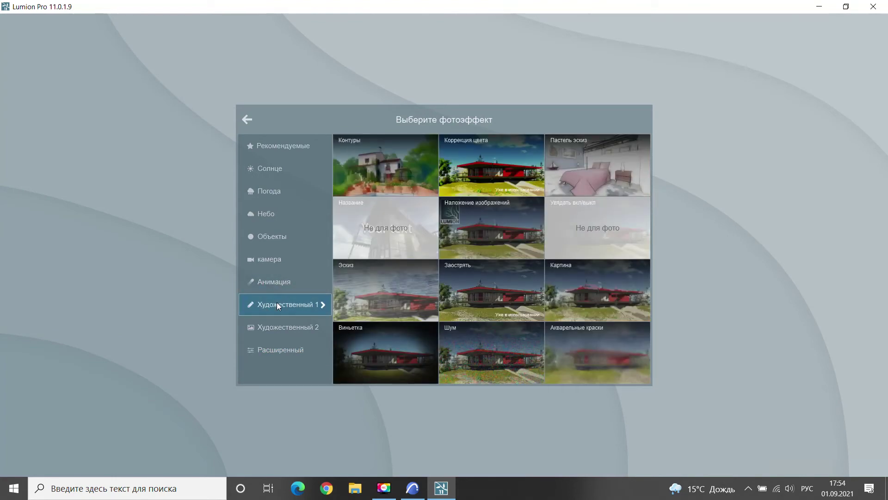
left_click(492, 285)
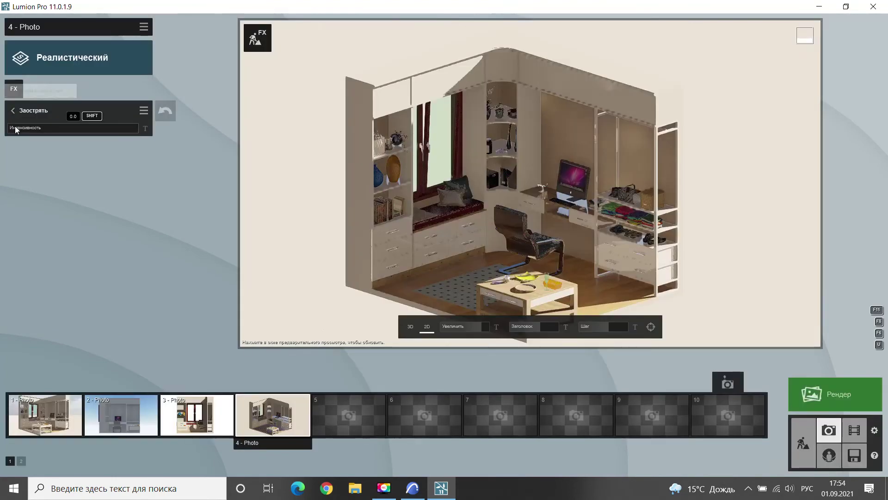
left_click(493, 211)
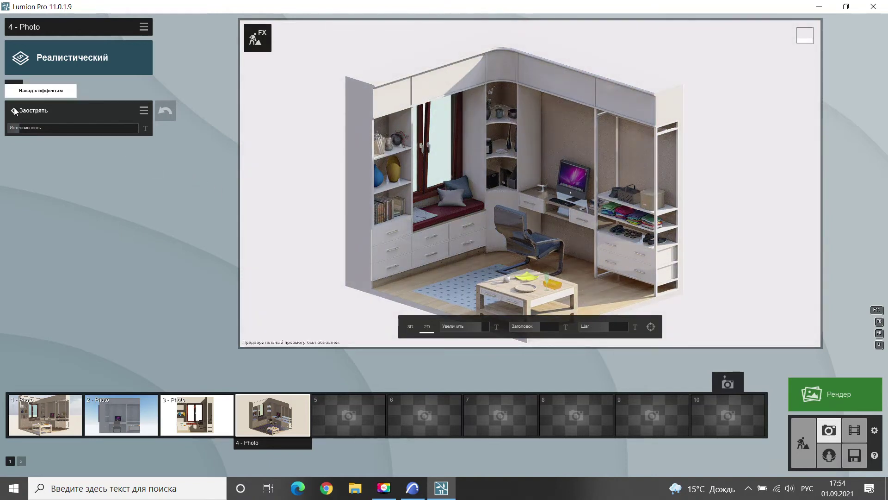
left_click(14, 109)
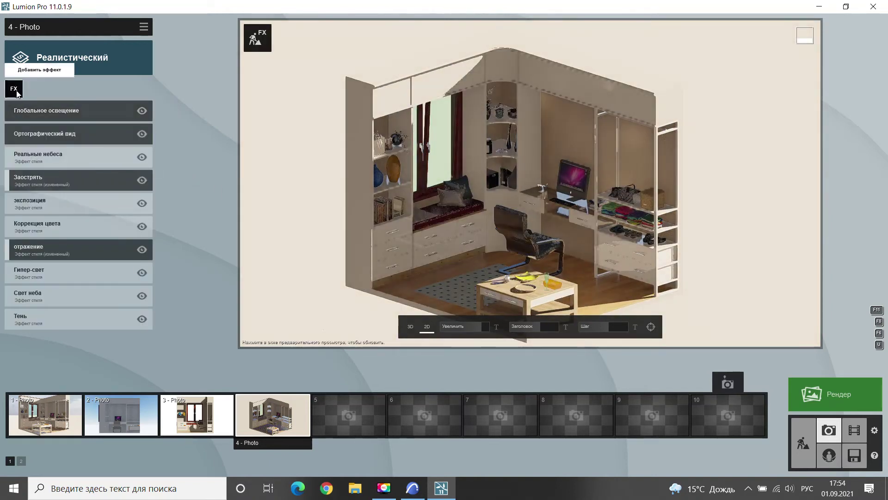
mouse_move(62, 156)
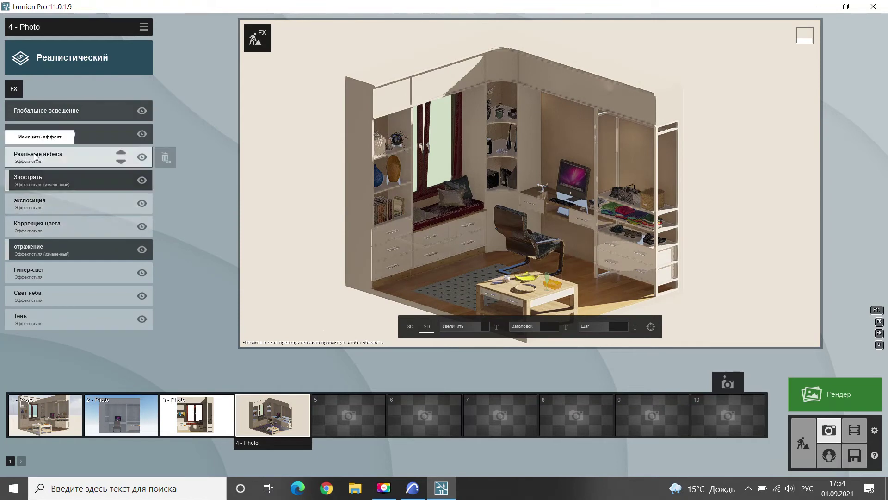
Enable both Sky Light reflection toggles and raise its brightness and saturation
left_click(59, 294)
left_click(141, 171)
left_click(141, 156)
mouse_move(74, 128)
left_mouse_down()
mouse_move(95, 127)
mouse_move(84, 140)
left_mouse_up()
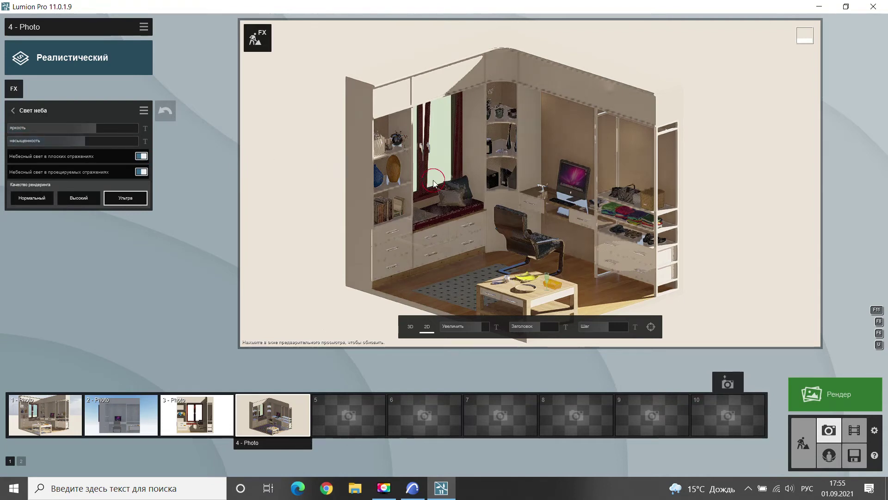
left_click(416, 251)
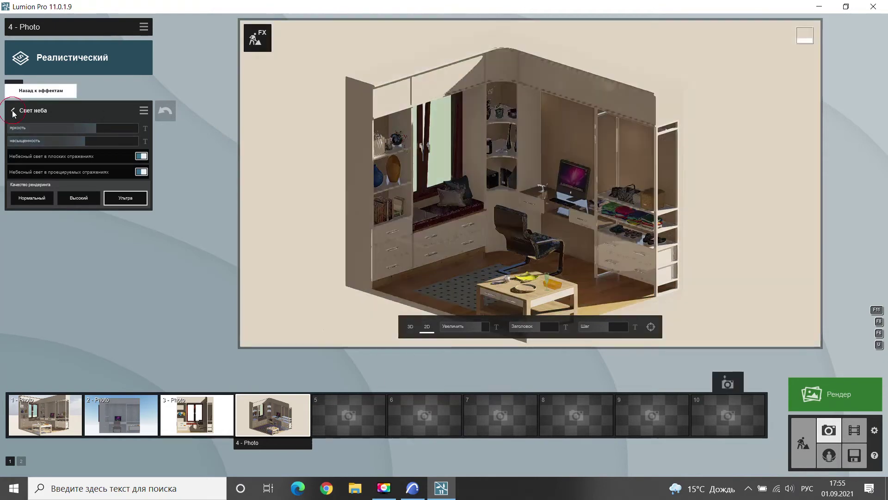
left_click(12, 110)
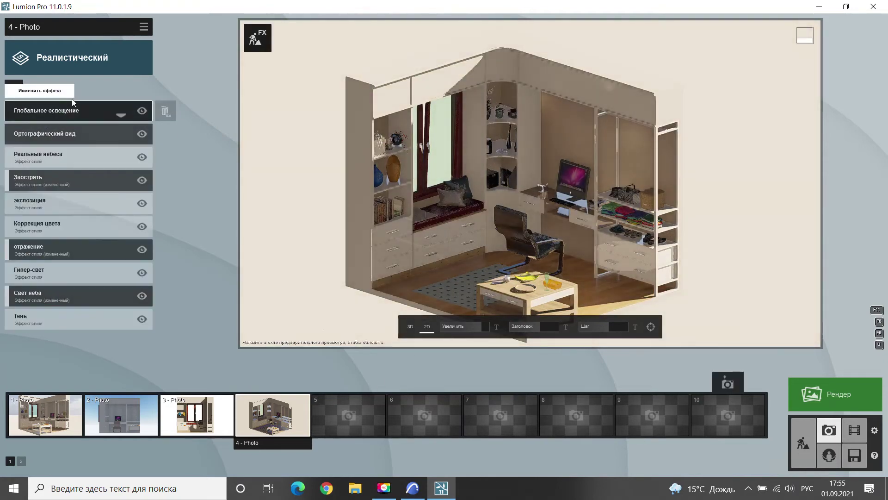
Rotate photo 4's Real Skies heading to about 106.5° to shift the sun shadows
left_click(66, 158)
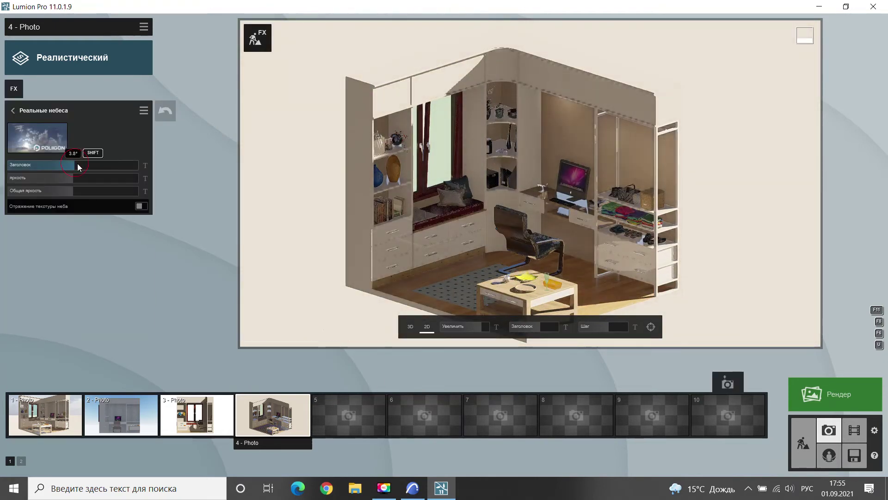
mouse_move(78, 165)
left_mouse_down()
mouse_move(101, 166)
mouse_move(90, 165)
left_mouse_up()
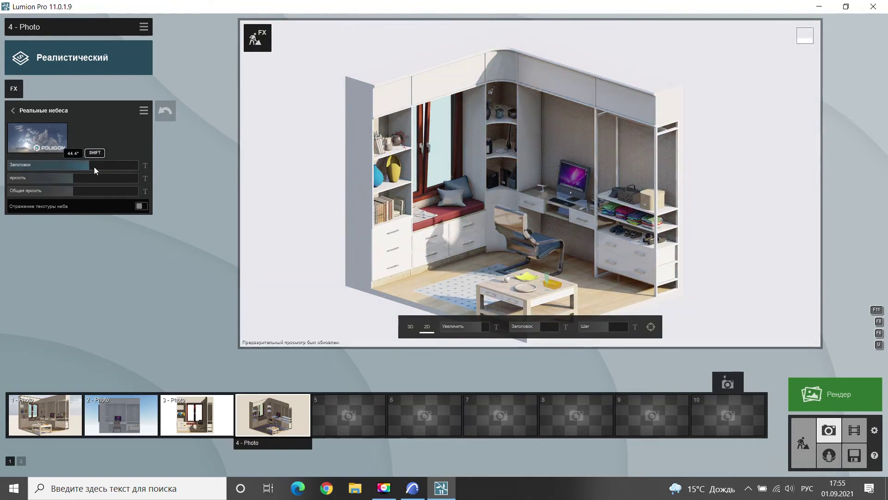
mouse_move(93, 165)
left_mouse_down()
mouse_move(112, 167)
mouse_move(42, 172)
mouse_move(16, 186)
left_mouse_up()
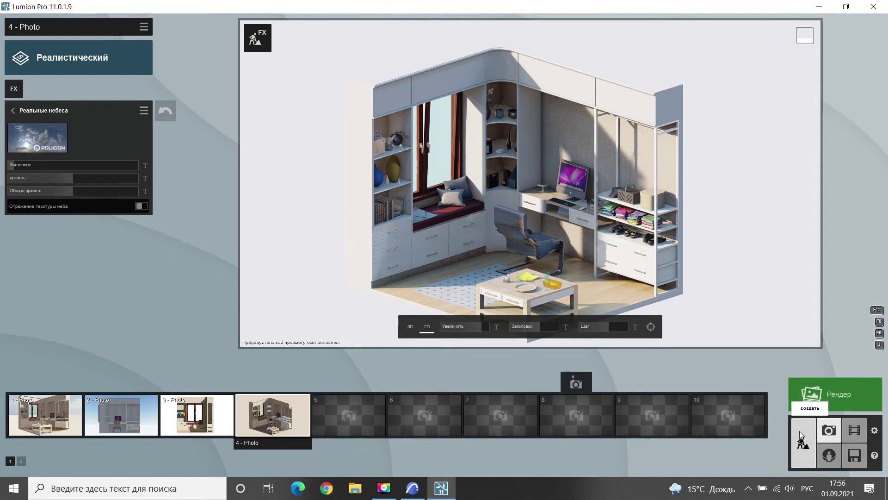
Render photo 4 at 1920x1080 and save it as JPG file '1'
left_click(819, 393)
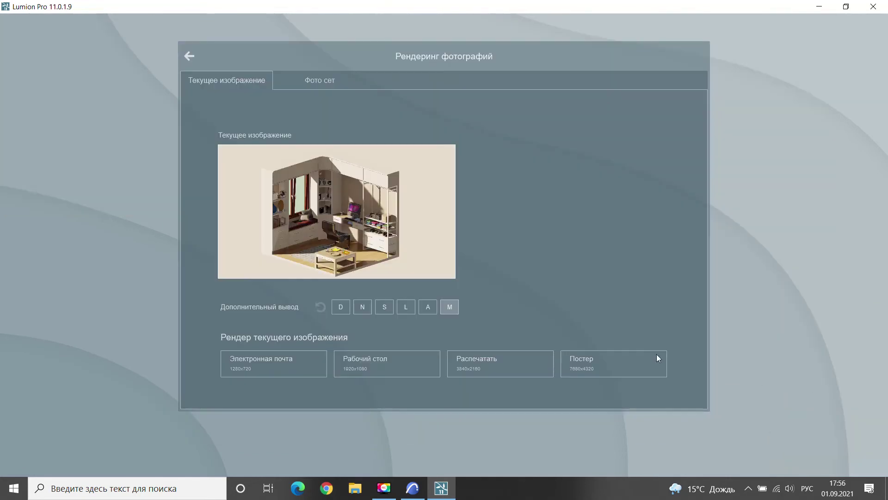
left_click(450, 307)
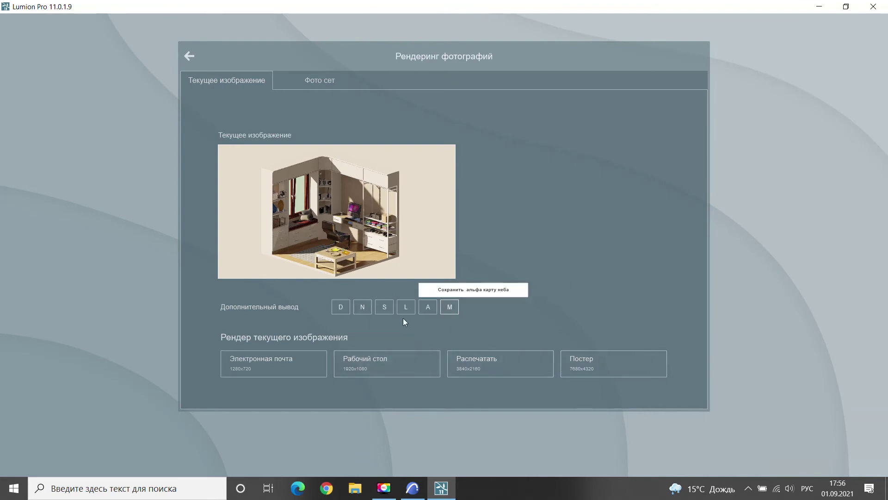
left_click(450, 307)
left_click(400, 360)
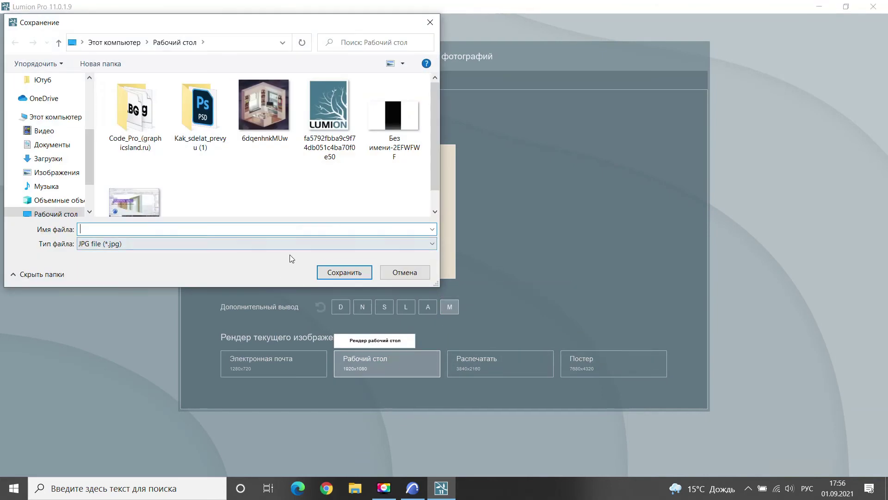
type("1")
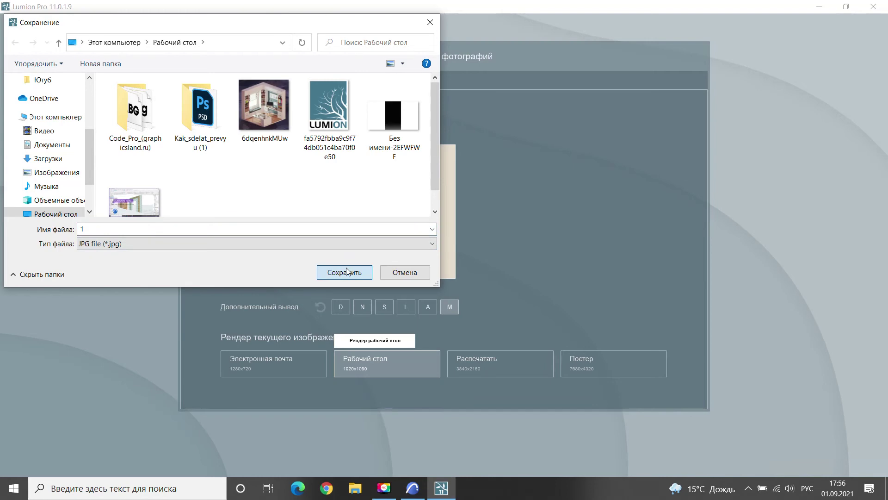
left_click(340, 272)
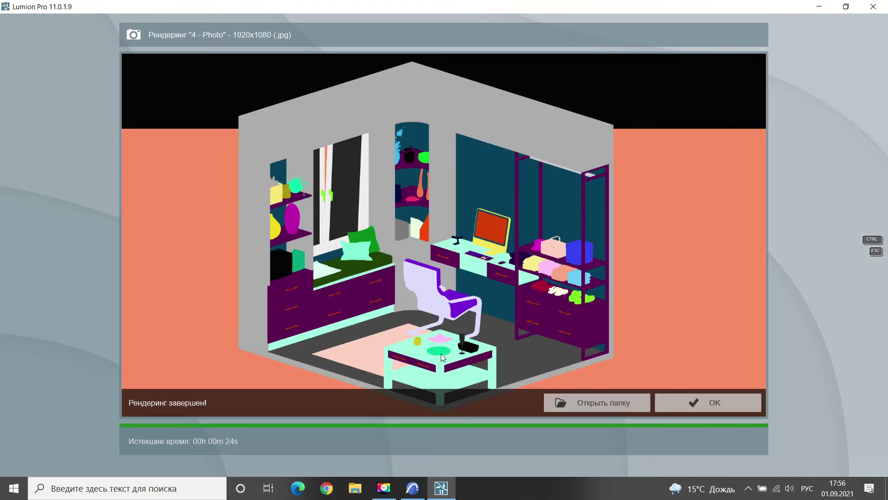
left_click(744, 402)
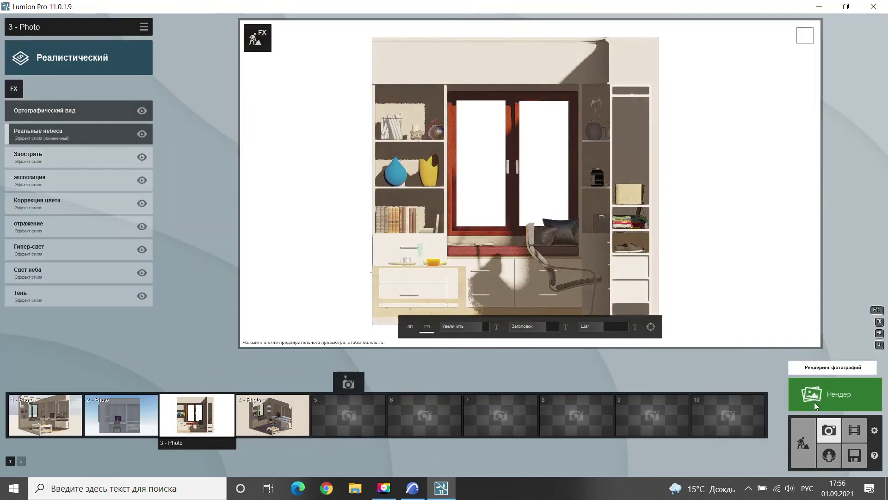
Enable the material-ID map render output, then switch to photo 1's scene
left_click(815, 405)
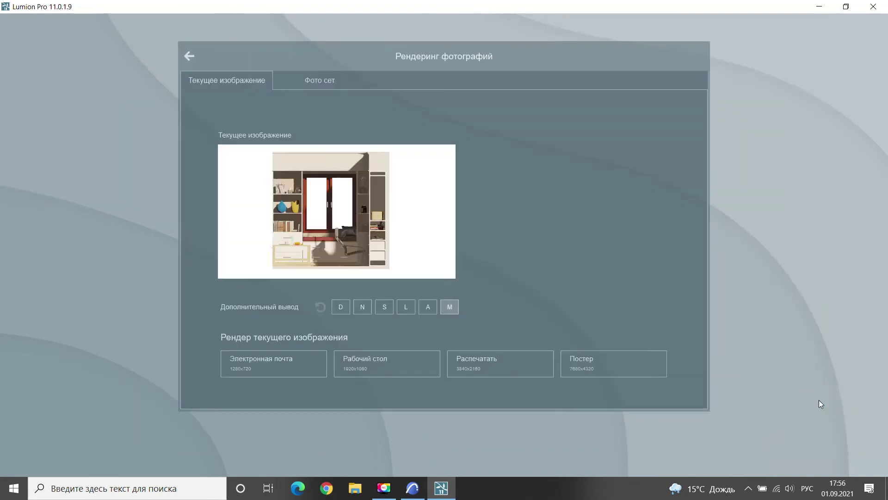
left_click(450, 306)
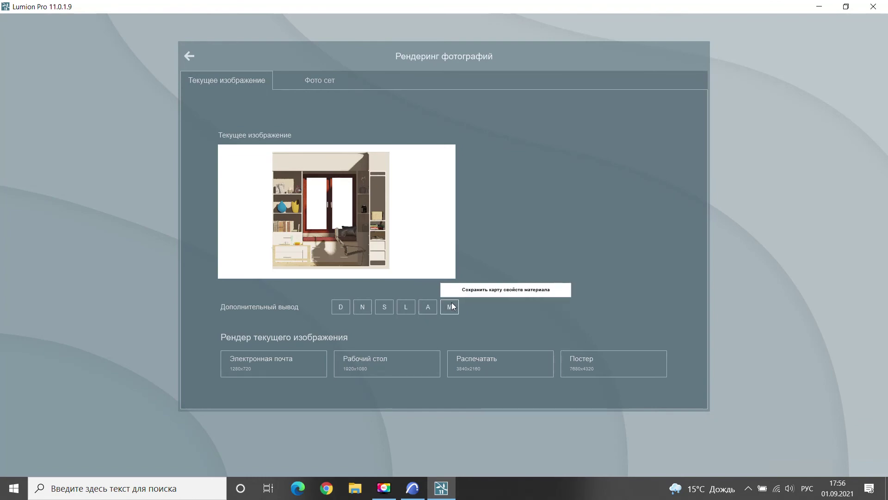
left_click(203, 68)
mouse_move(197, 414)
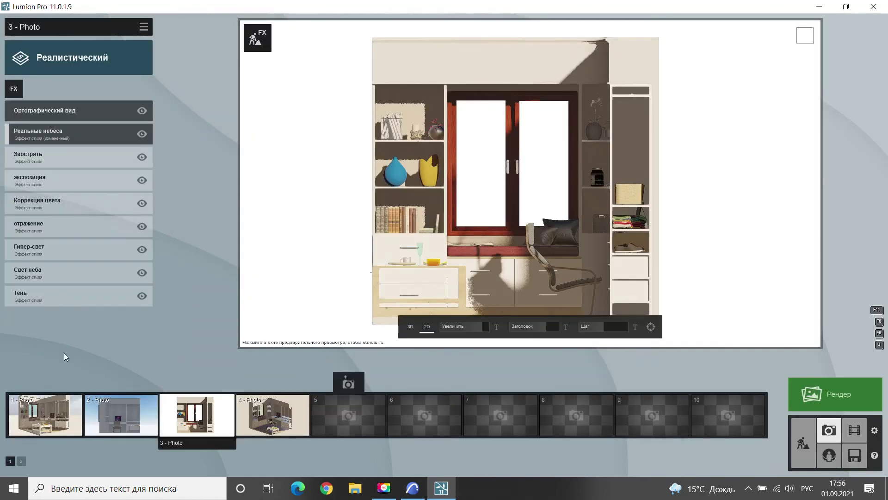
left_click(45, 414)
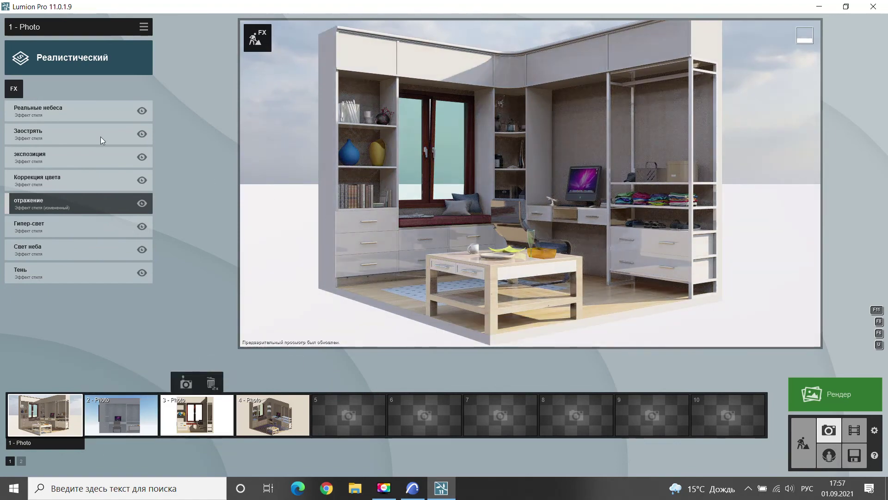
Rotate photo 1's Real Skies heading to about 103°
left_click(62, 111)
left_click_drag(71, 163, 87, 165)
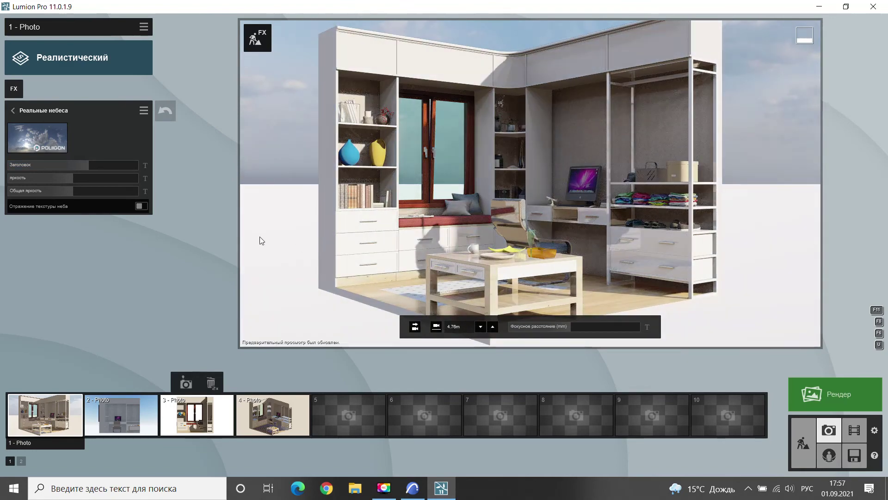
left_click_drag(87, 165, 149, 170)
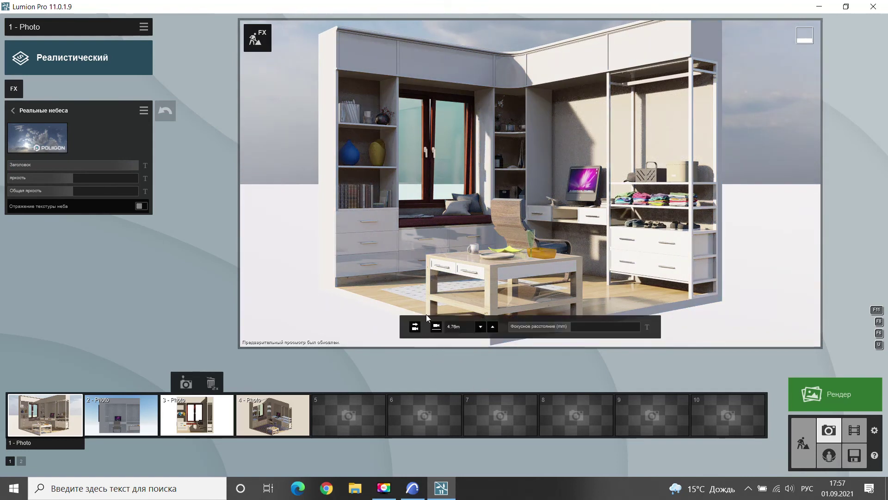
Edit and confirm the reflection planes in photo 1's Reflection effect
left_click(13, 110)
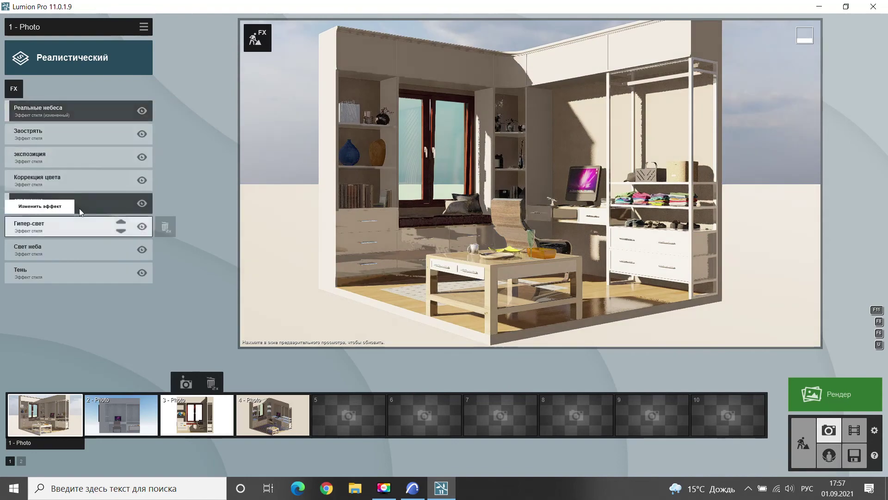
left_click(75, 203)
left_click(34, 146)
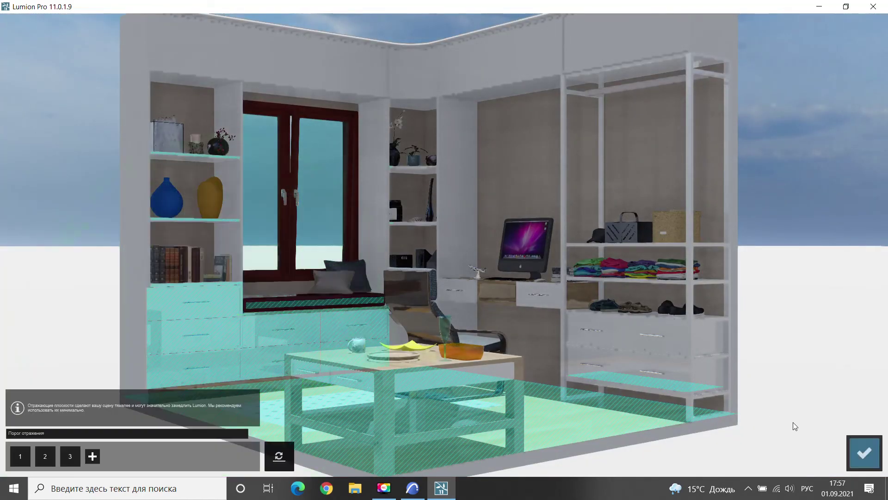
left_click(864, 453)
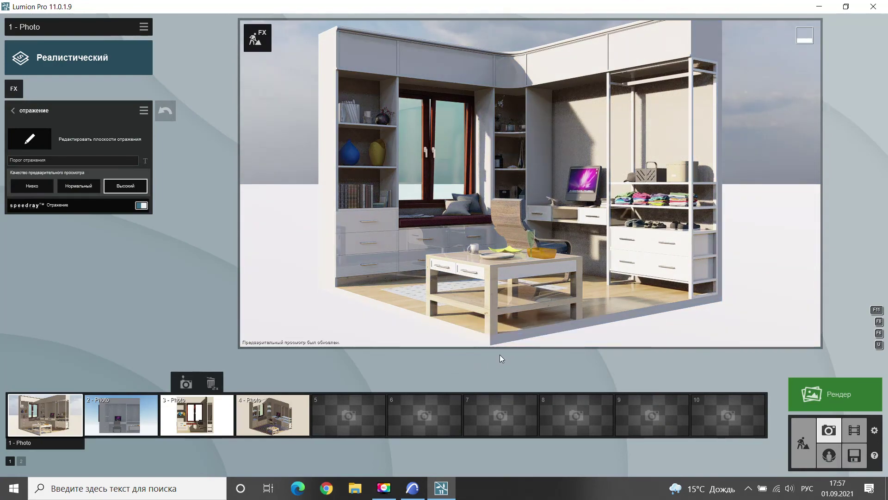
mouse_move(598, 308)
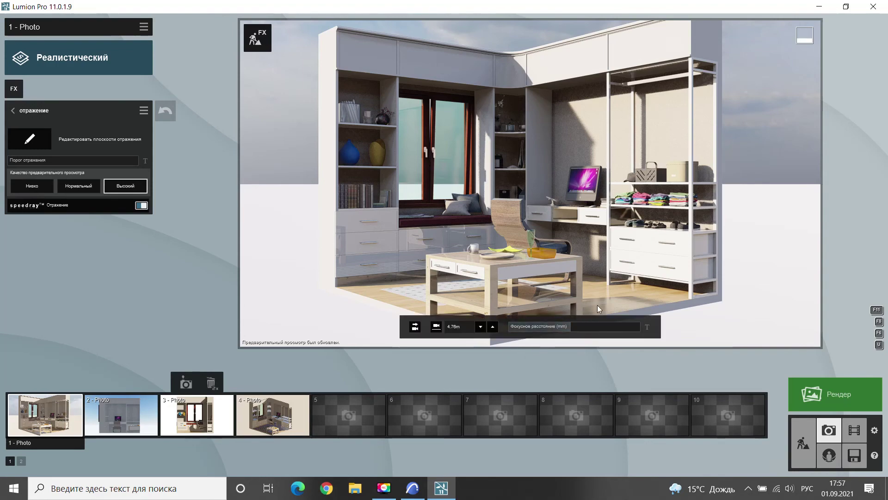
In Build mode, give the yellow vase a Standard material with lowered reflectivity
left_click(803, 443)
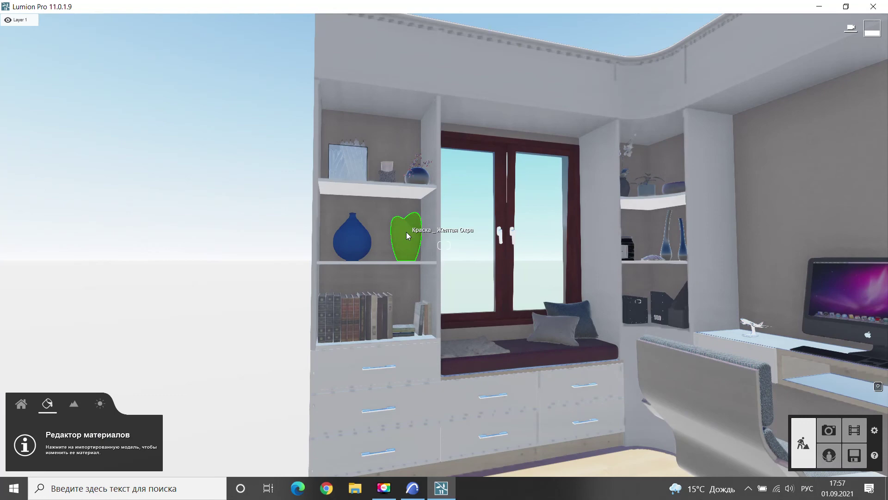
left_click(406, 232)
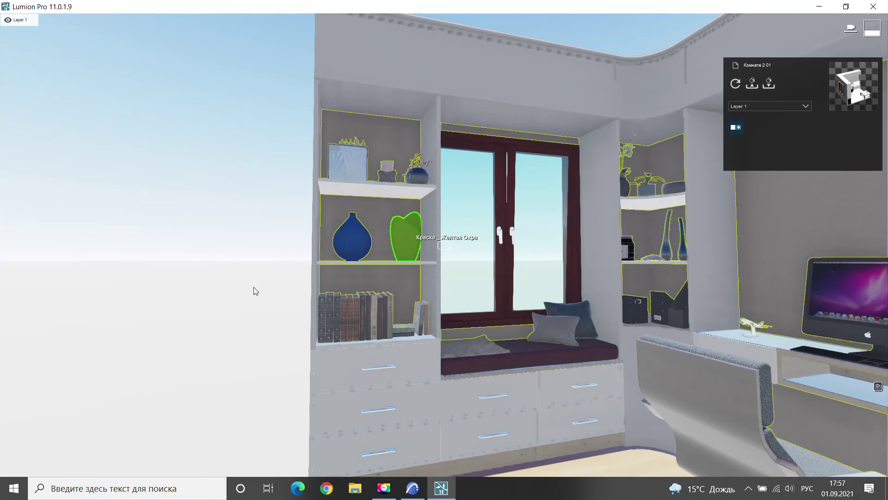
left_click(36, 294)
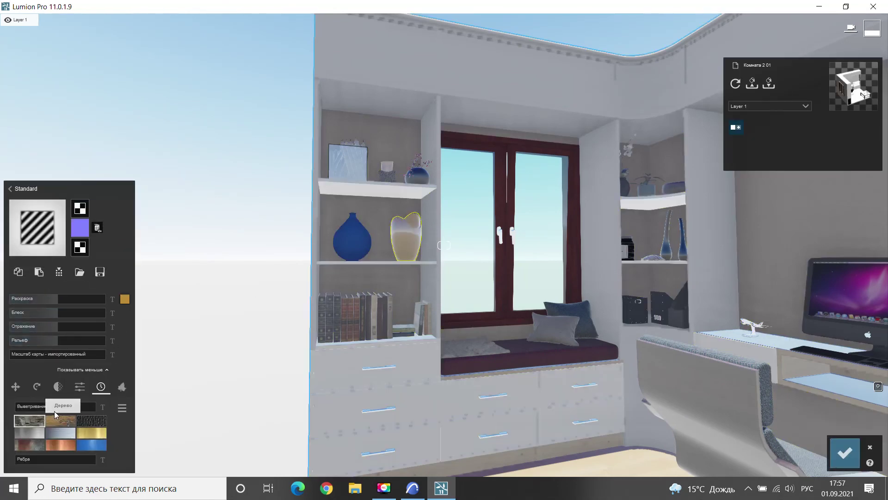
left_click_drag(58, 326, 49, 326)
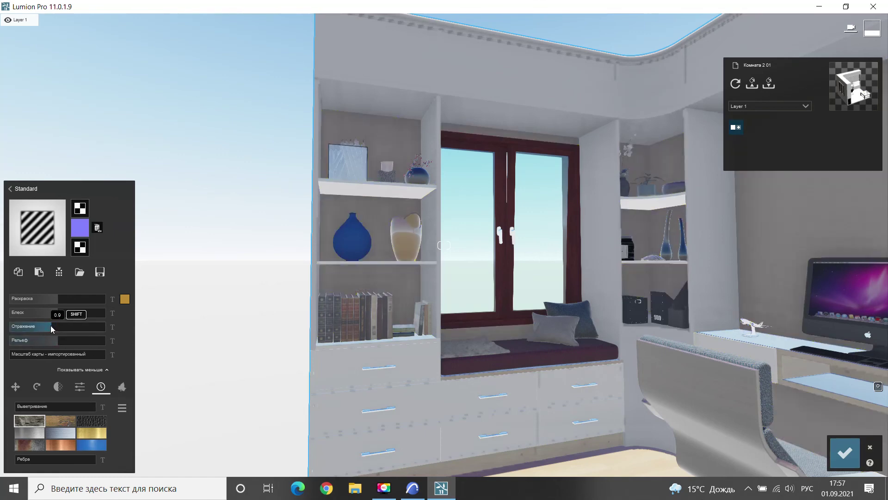
left_click(845, 452)
Give the blue vase a glossier Standard material and return to Photo mode
left_click(352, 237)
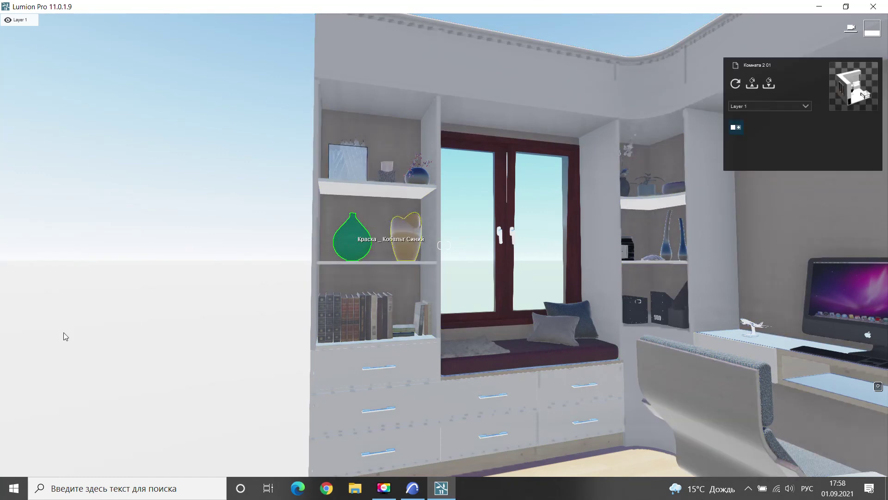
left_click(40, 296)
mouse_move(56, 326)
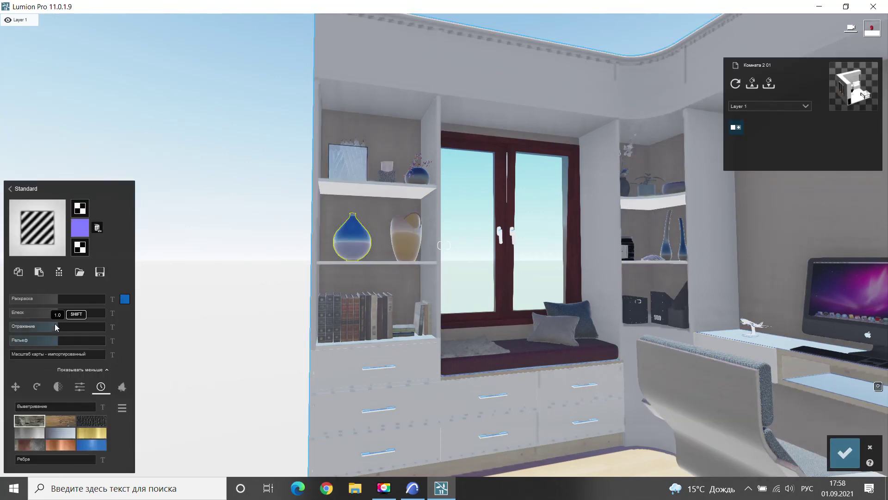
left_click_drag(58, 312, 63, 313)
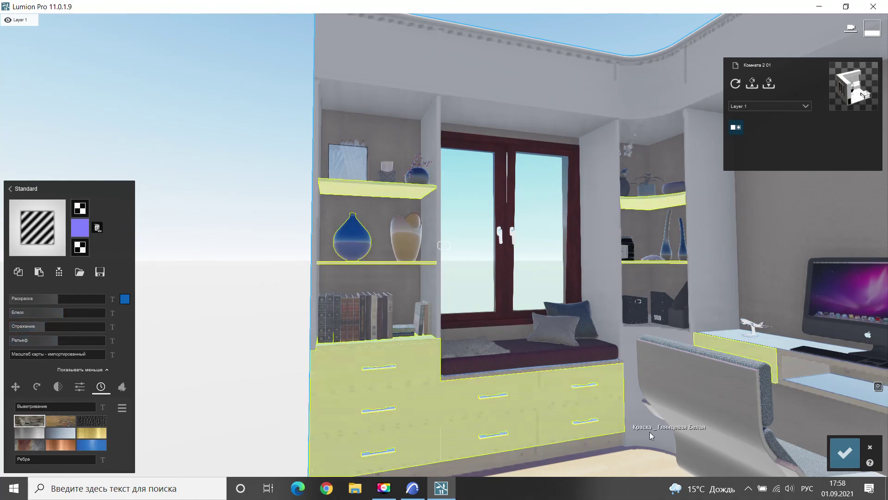
left_click(845, 452)
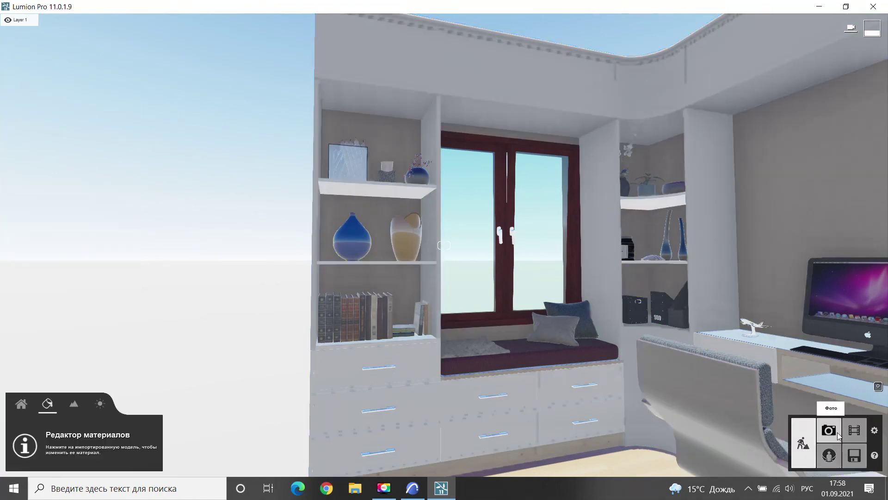
left_click(829, 430)
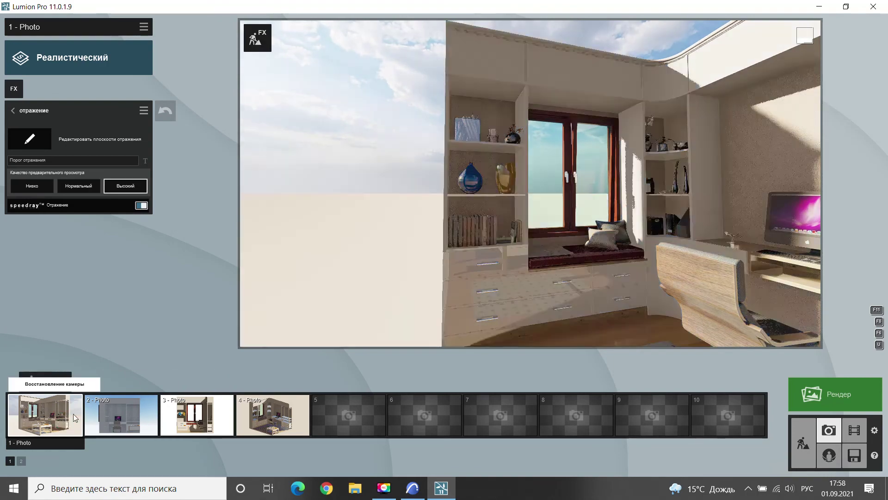
Restore photo 1's camera and render it at 1920x1080 as JPG '1' with its material-ID map
left_click(74, 413)
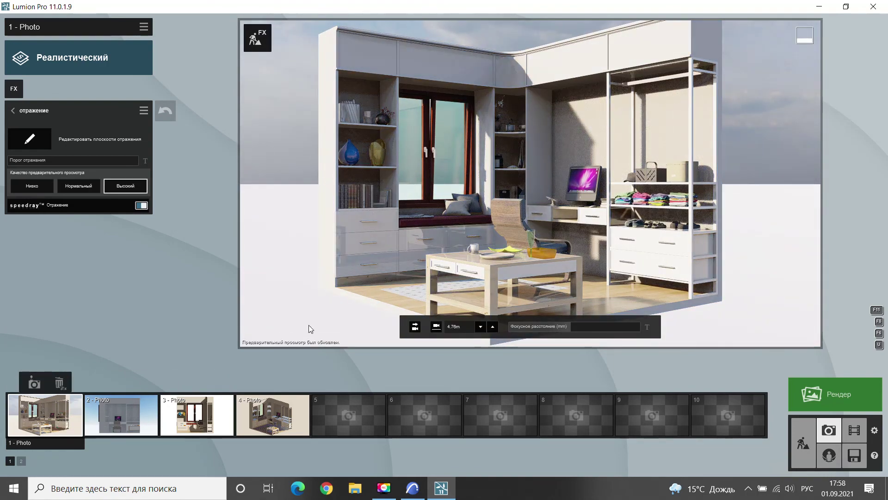
mouse_move(45, 415)
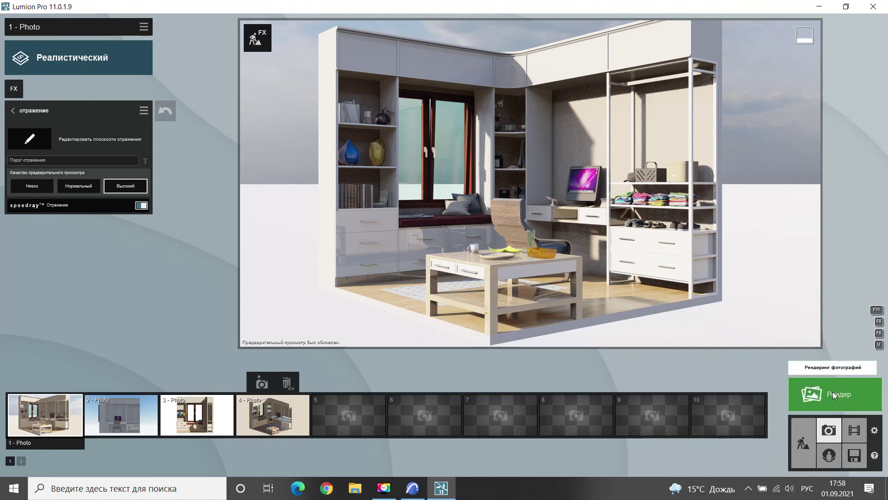
left_click(834, 395)
left_click(371, 362)
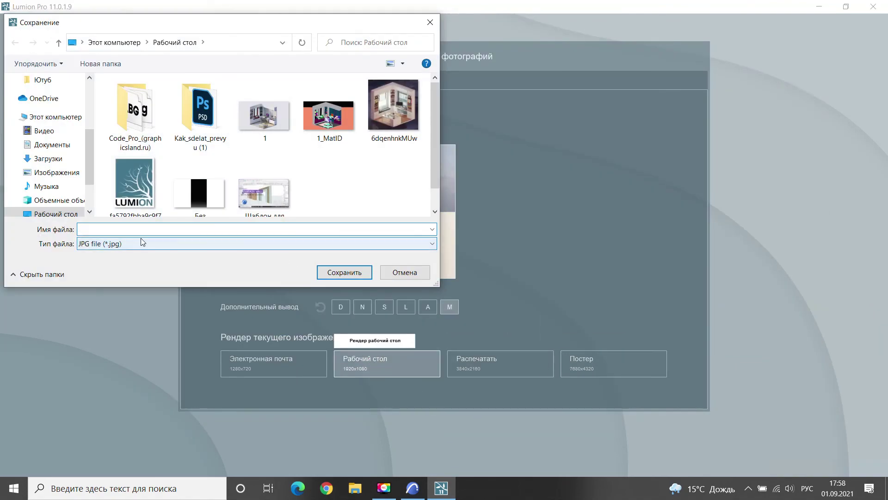
type("1")
key("Return")
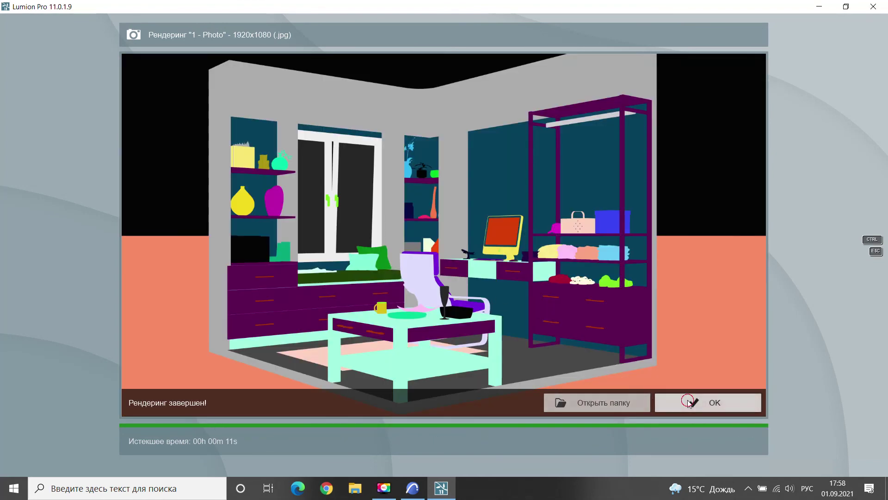
left_click(685, 401)
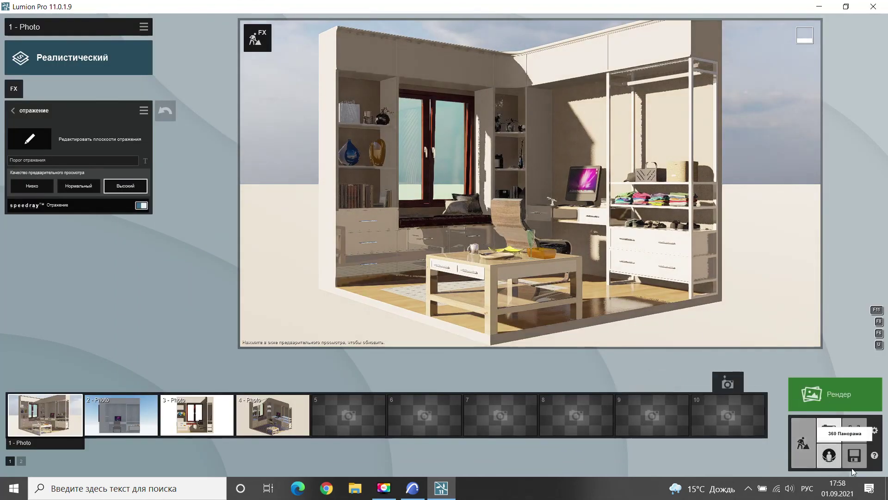